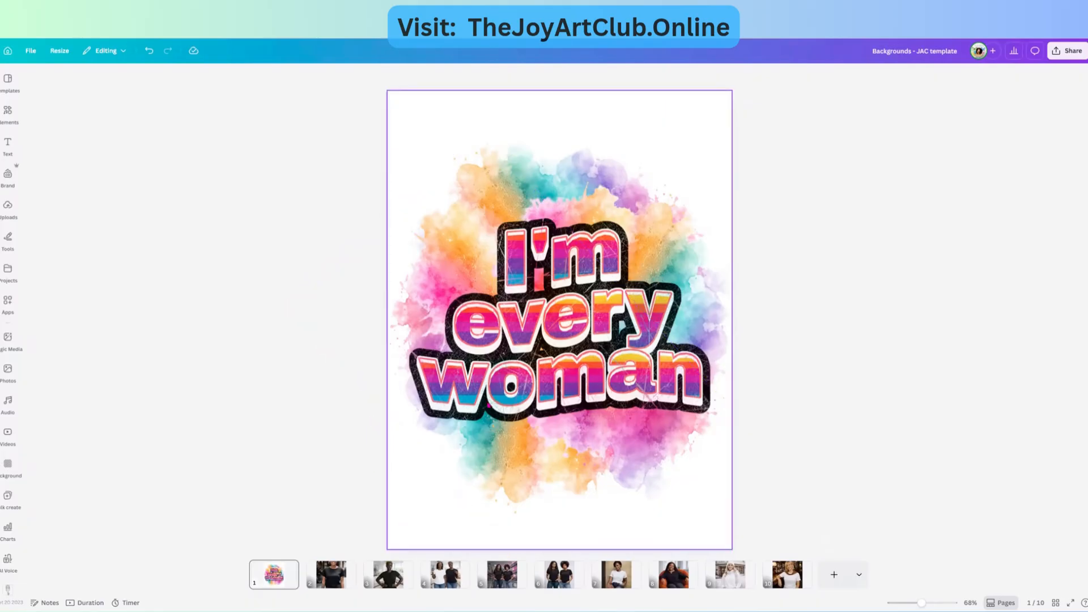
# Duplicate the first page with the "I'm every woman" design
pyautogui.click(559, 320)
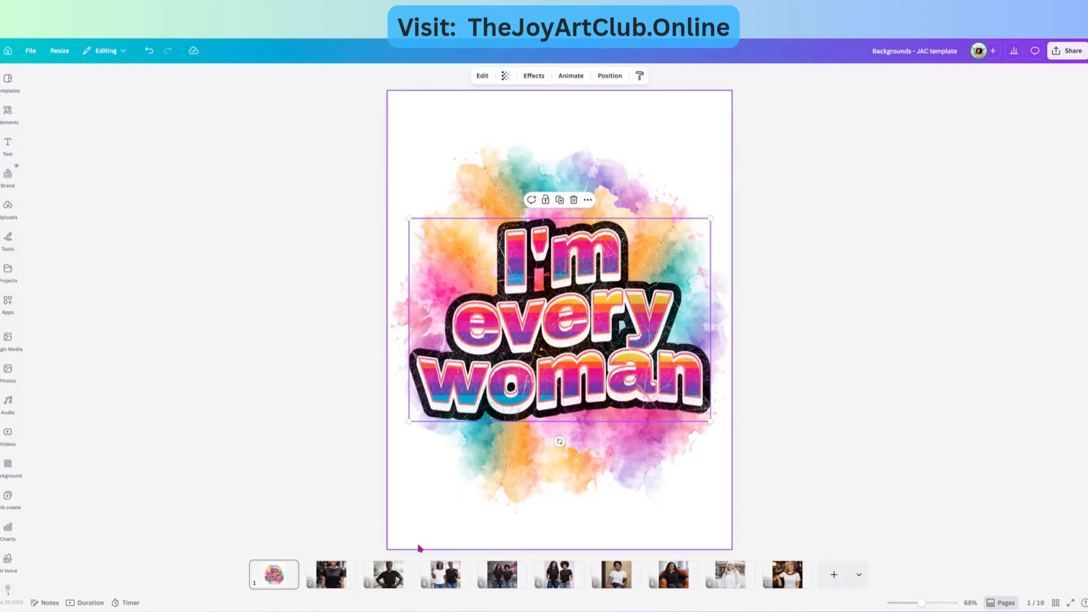
pyautogui.click(412, 105)
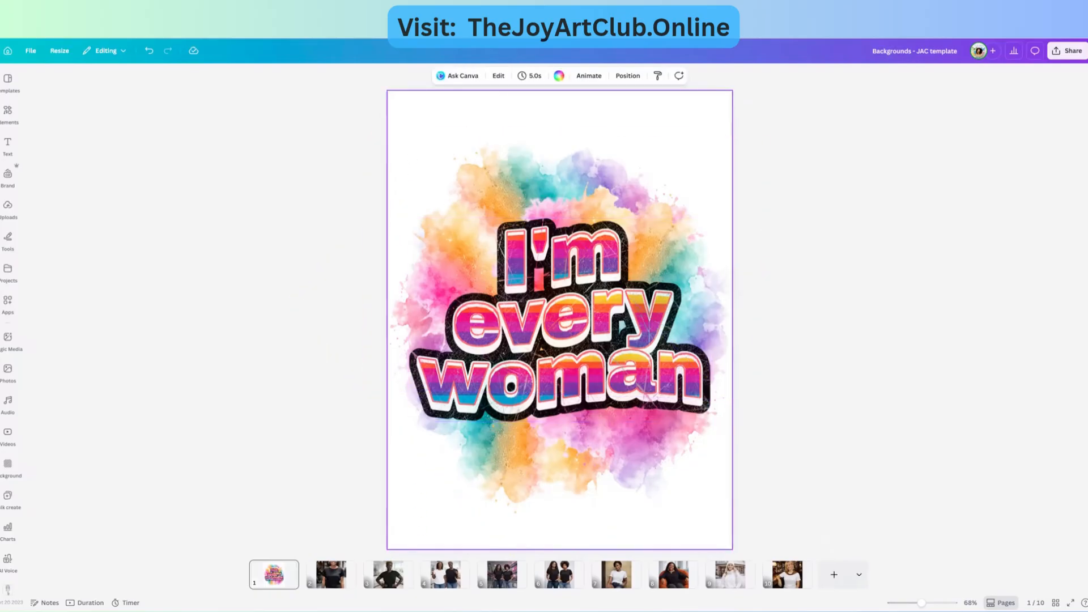
pyautogui.moveTo(289, 575)
pyautogui.click(290, 569)
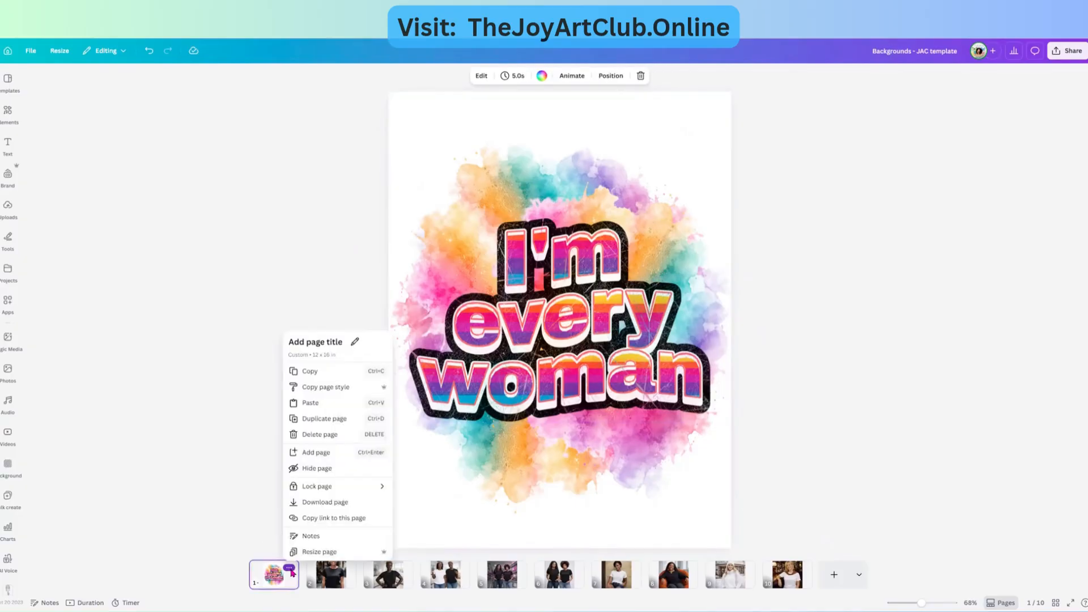
pyautogui.click(337, 422)
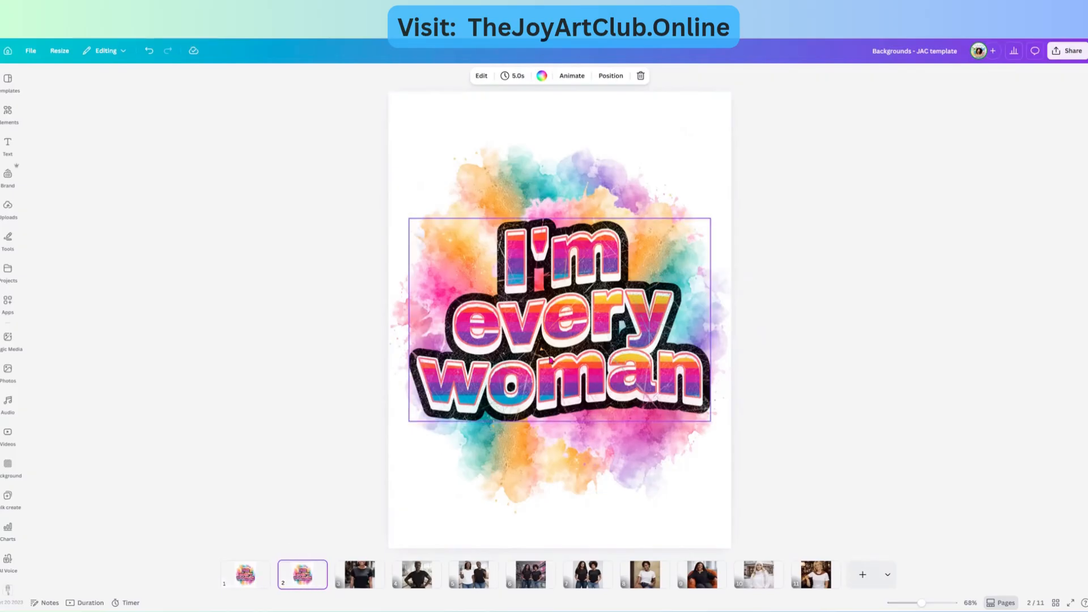
# On page 1, move the "I'm every woman" text down to the lower part of the page
pyautogui.click(248, 582)
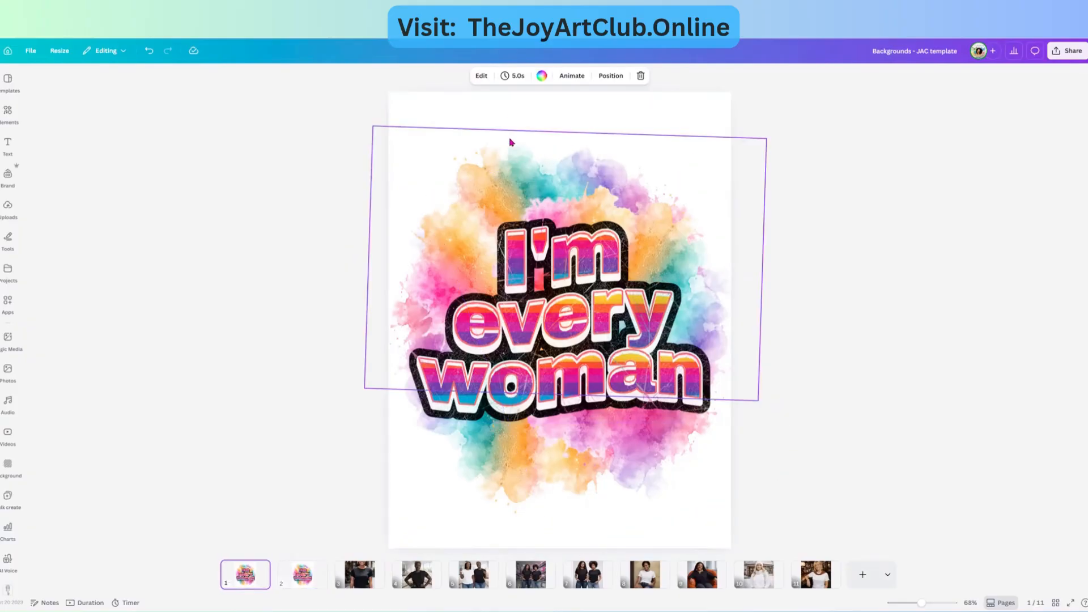
pyautogui.moveTo(531, 245); pyautogui.dragTo(533, 325)
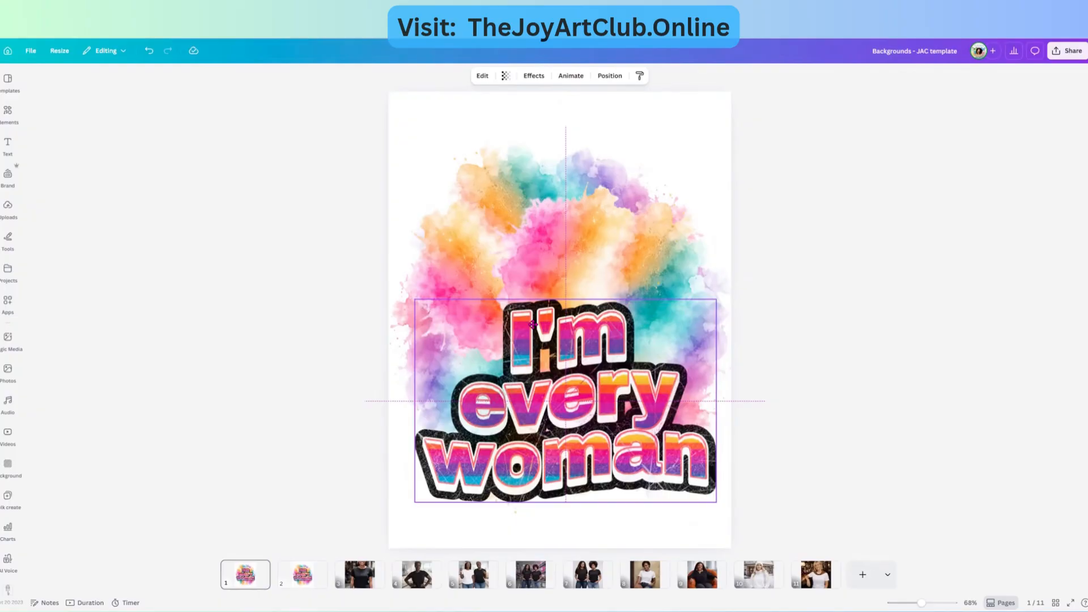
pyautogui.moveTo(533, 325); pyautogui.dragTo(533, 324)
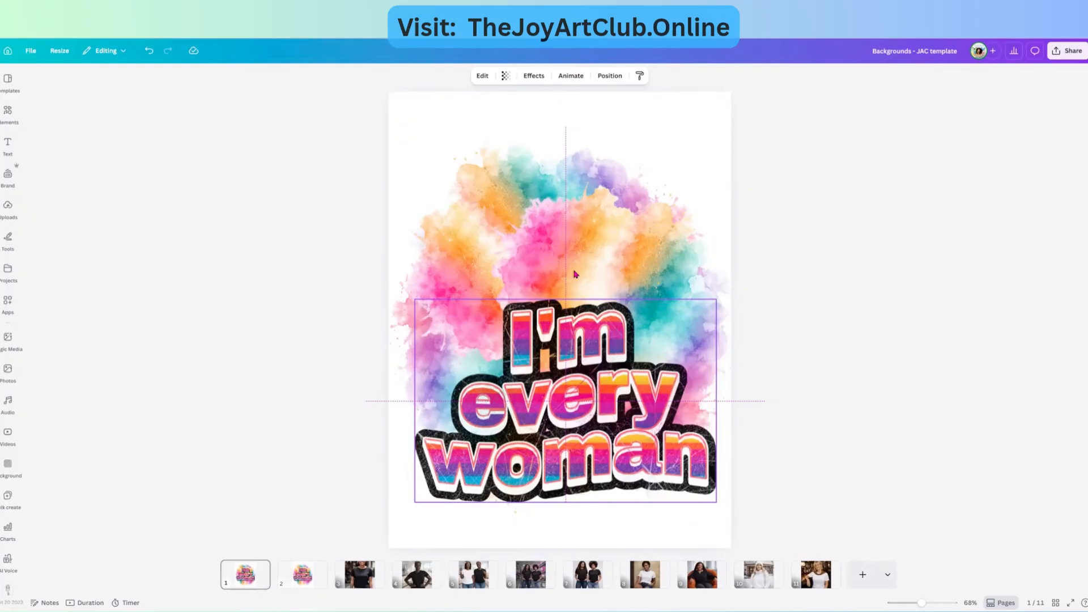
# Delete the watercolor splash images behind the text on page 1
pyautogui.click(603, 192)
pyautogui.press('Delete')
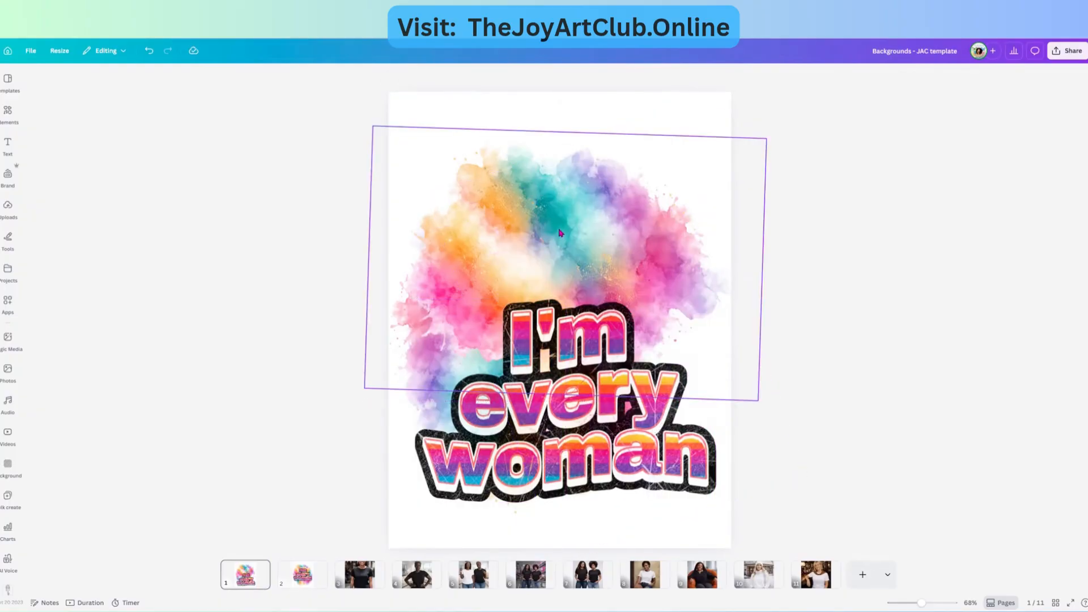
pyautogui.click(560, 232)
pyautogui.press('Delete')
pyautogui.click(479, 271)
pyautogui.press('Delete')
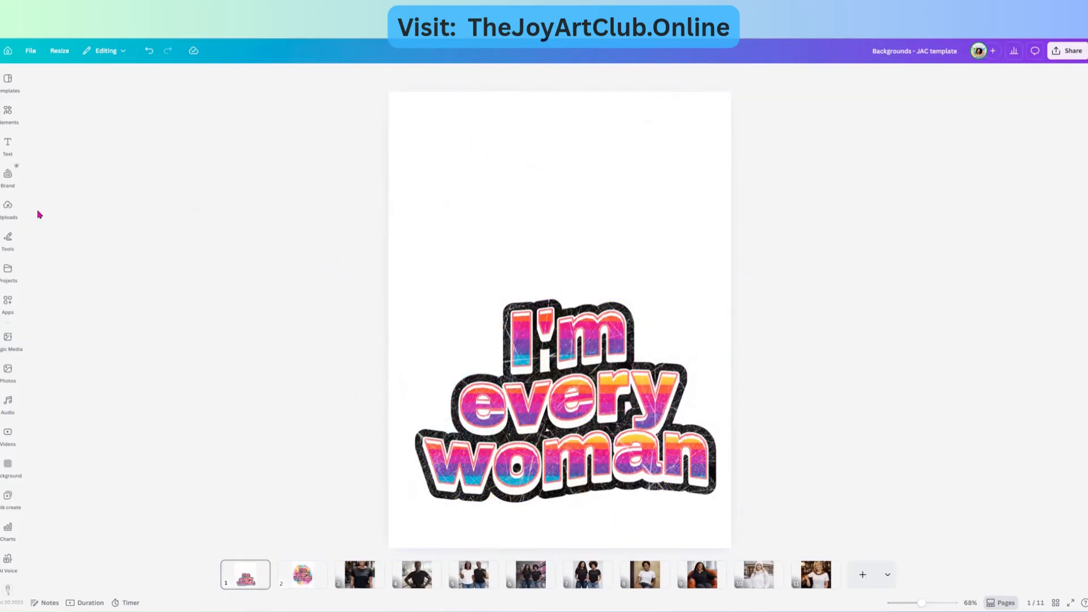
# Search the elements library for "watercolor blob" and show all the graphics results
pyautogui.click(6, 209)
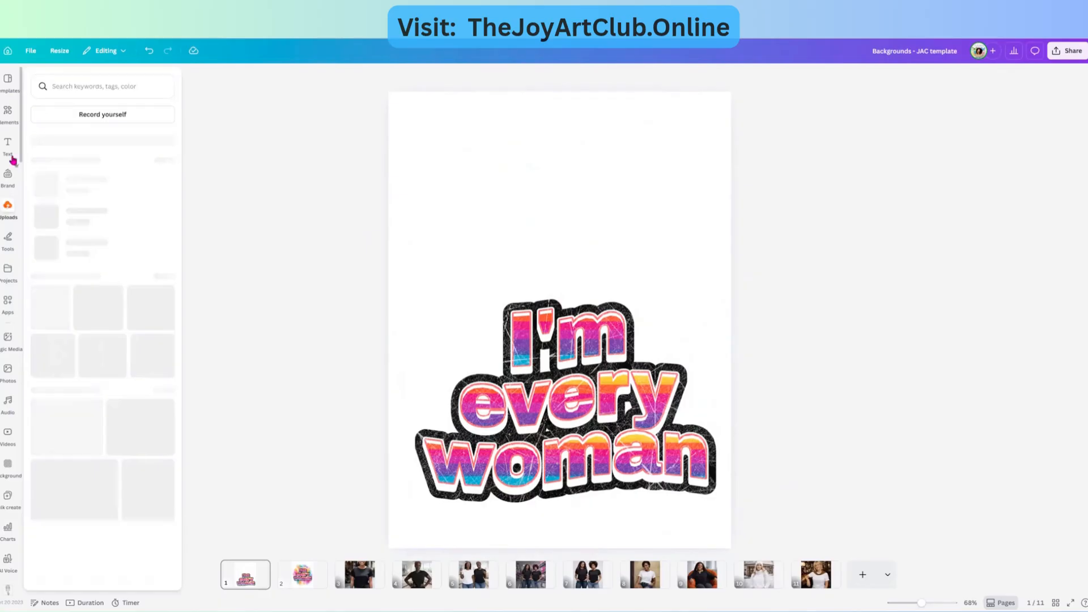
pyautogui.click(7, 115)
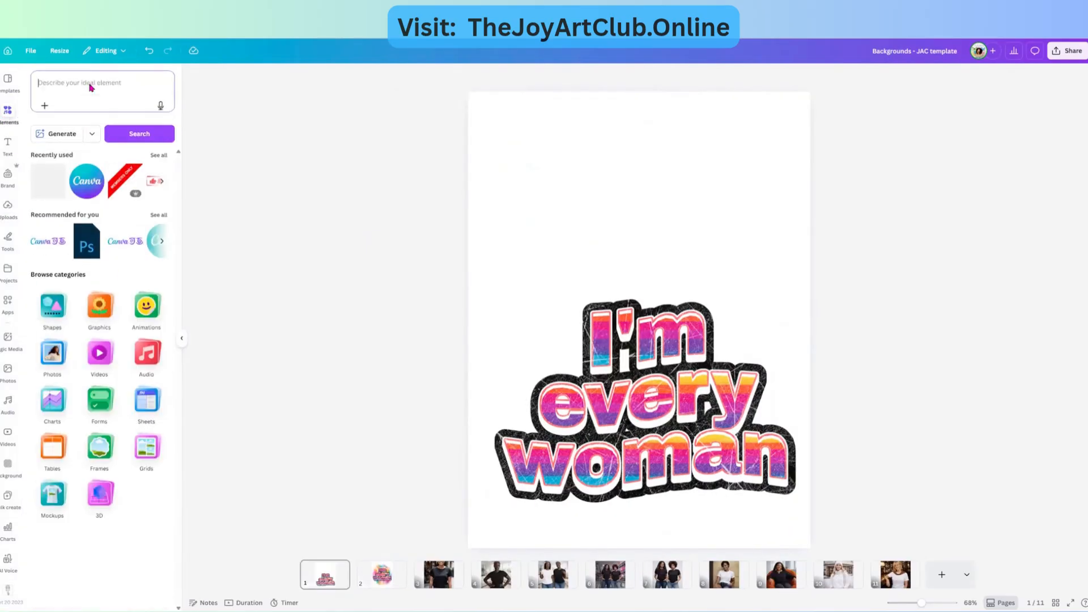
pyautogui.click(90, 85)
pyautogui.write('waterco')
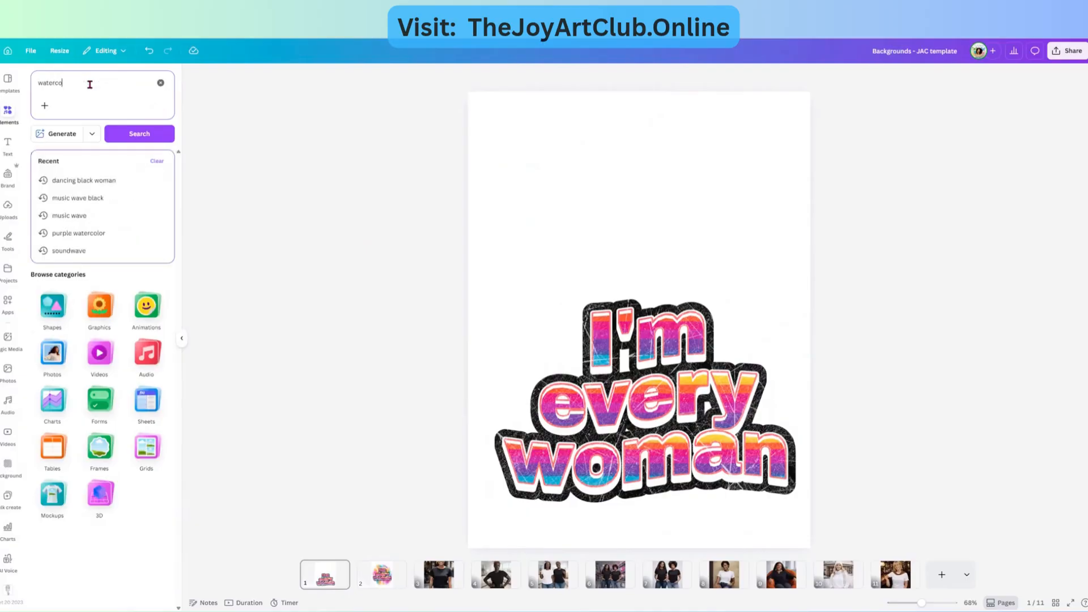
pyautogui.write('lor blob')
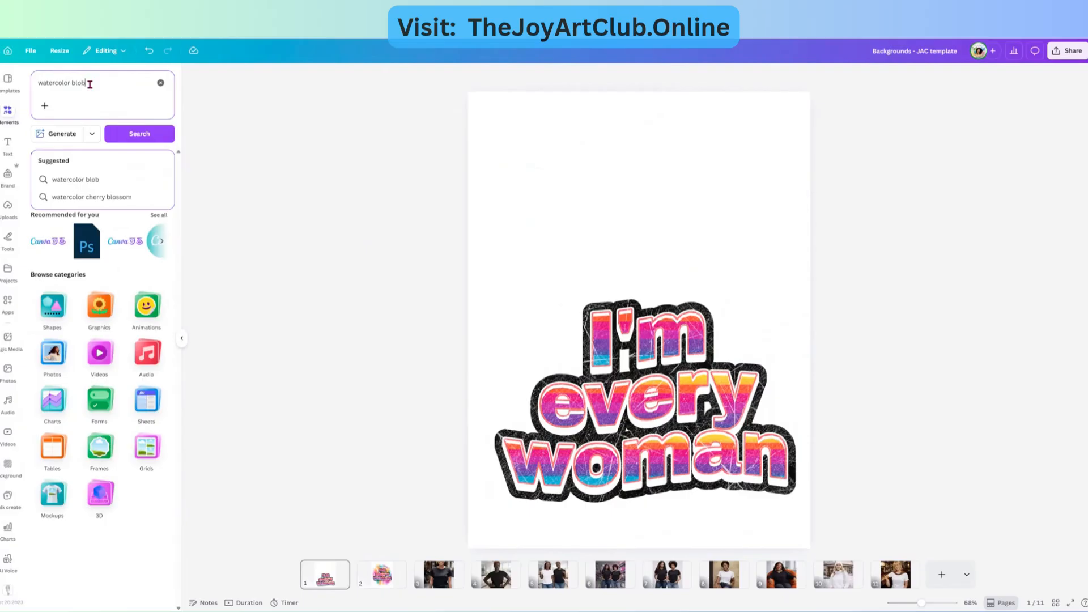
pyautogui.press('Return')
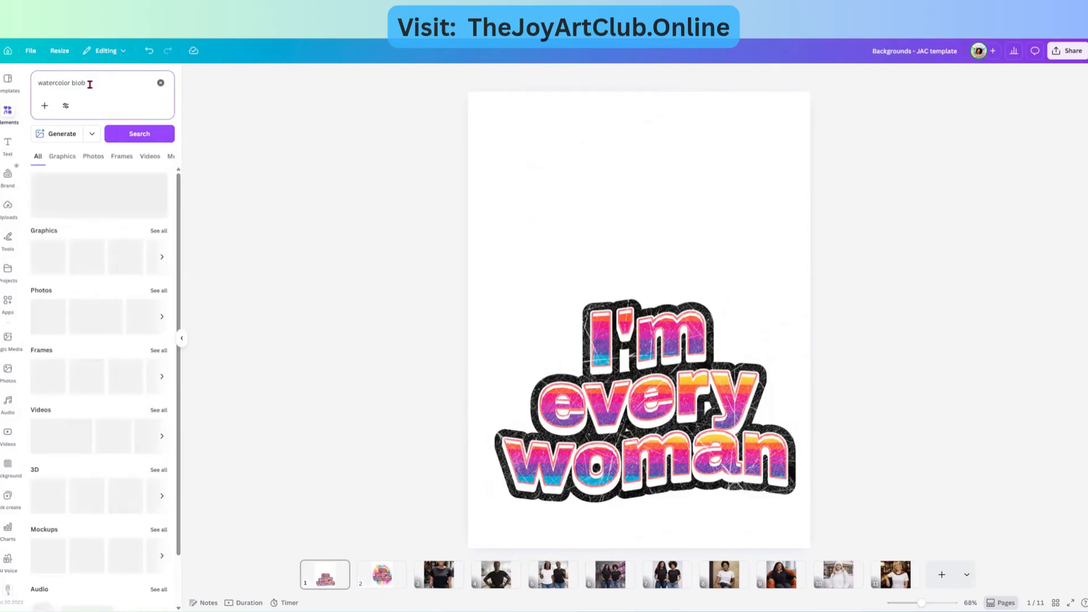
pyautogui.click(158, 233)
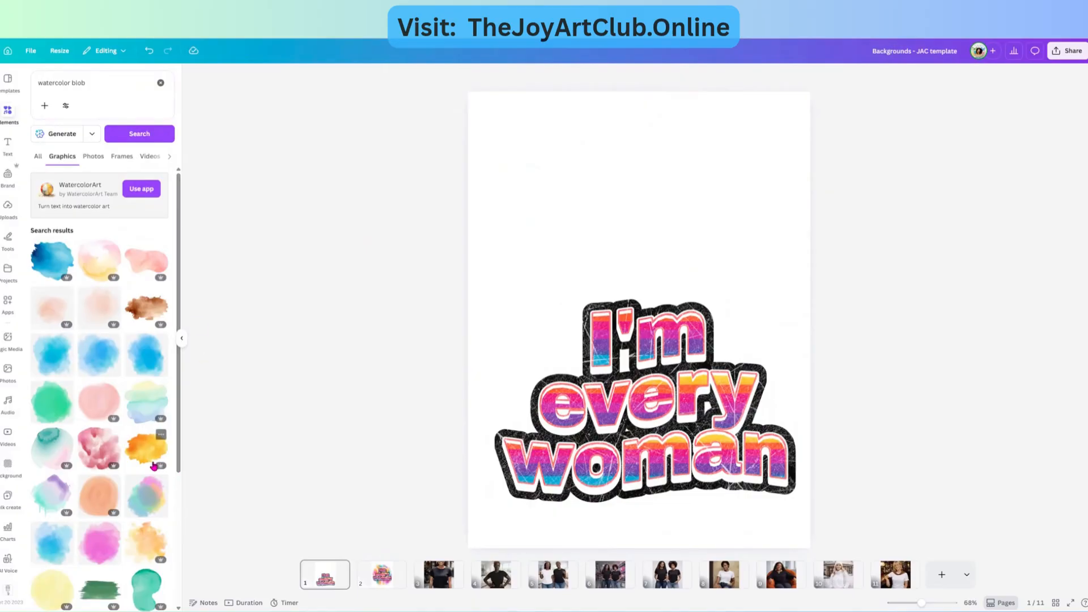
# Browse the watercolor blob graphics and show more like the "Abstract watercolor blob, shades of blue"
pyautogui.scroll(-4, 153, 465)
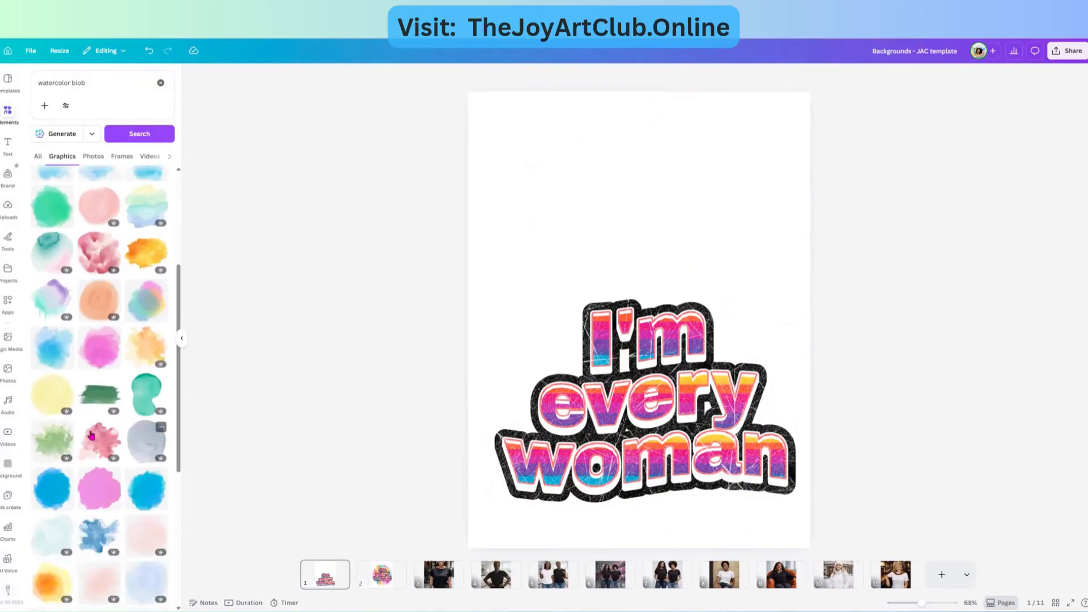
pyautogui.scroll(-3, 91, 435)
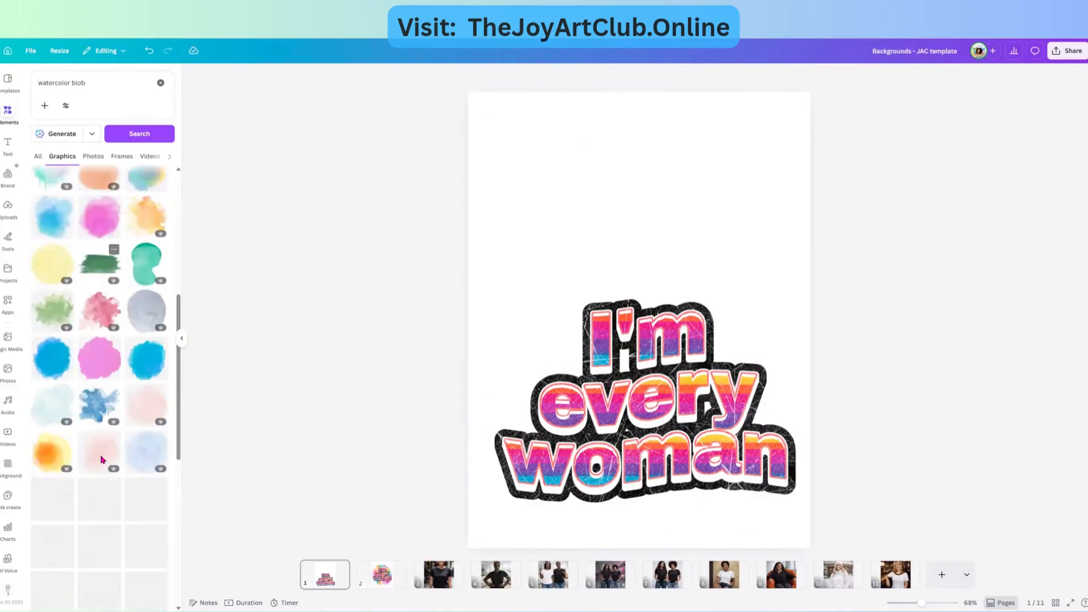
pyautogui.scroll(-3, 102, 459)
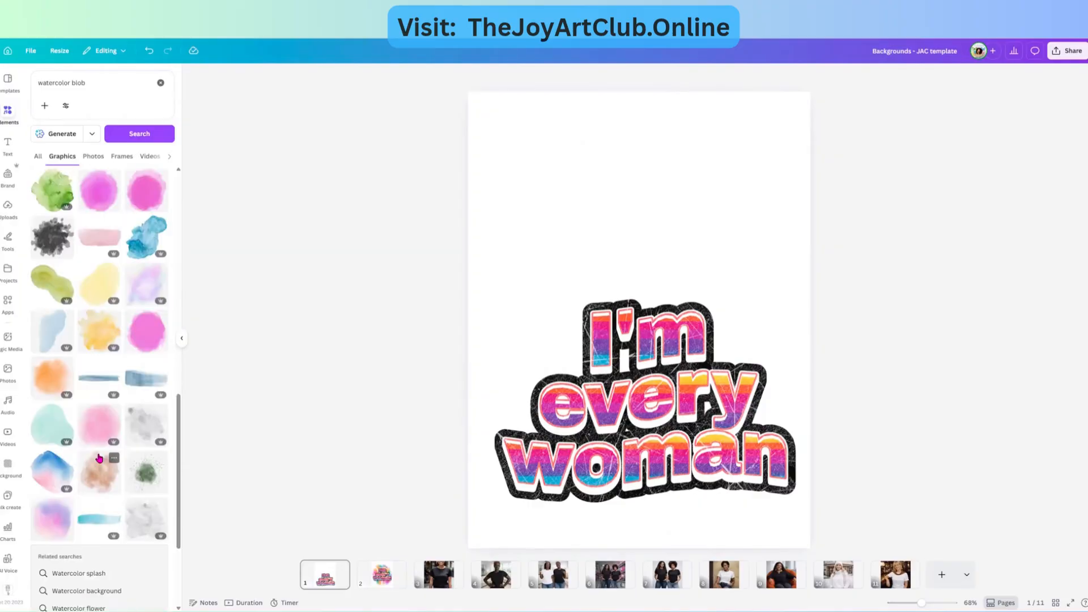
pyautogui.scroll(-3, 99, 458)
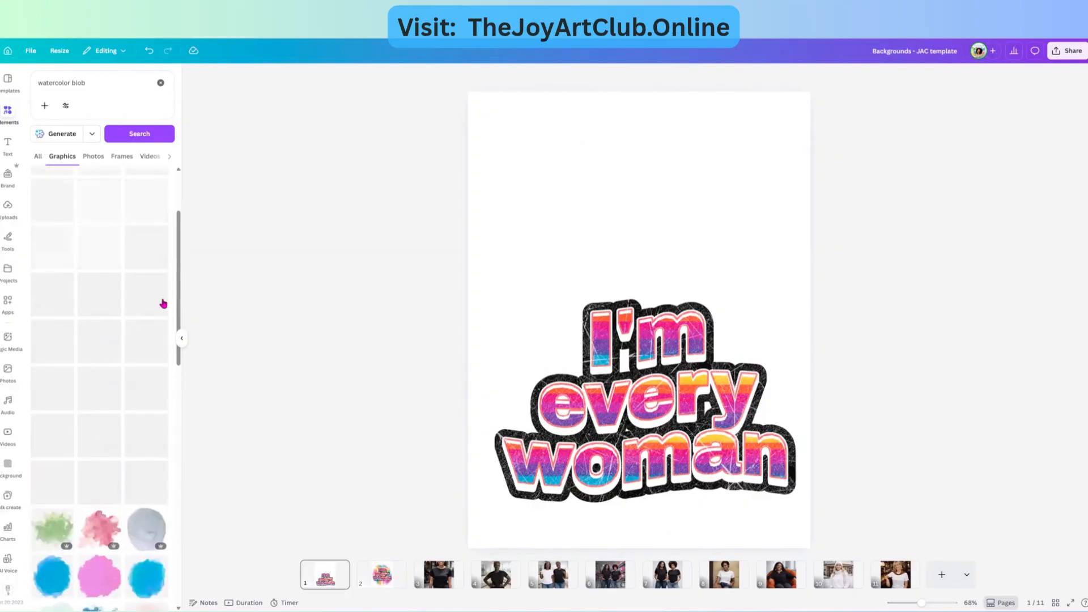
pyautogui.scroll(5, 153, 311)
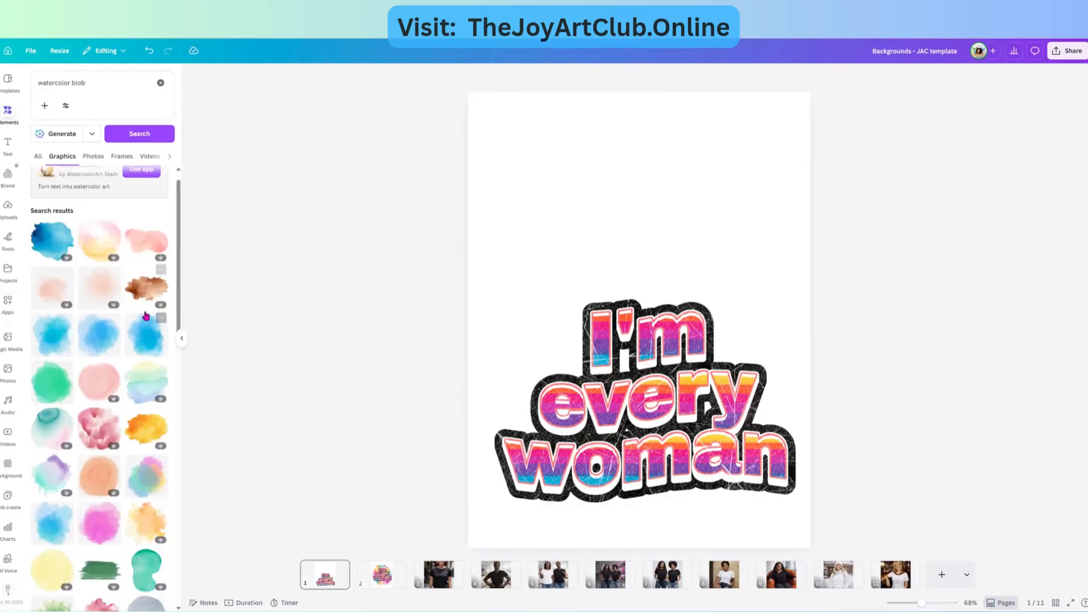
pyautogui.moveTo(162, 228)
pyautogui.moveTo(68, 229)
pyautogui.click(67, 229)
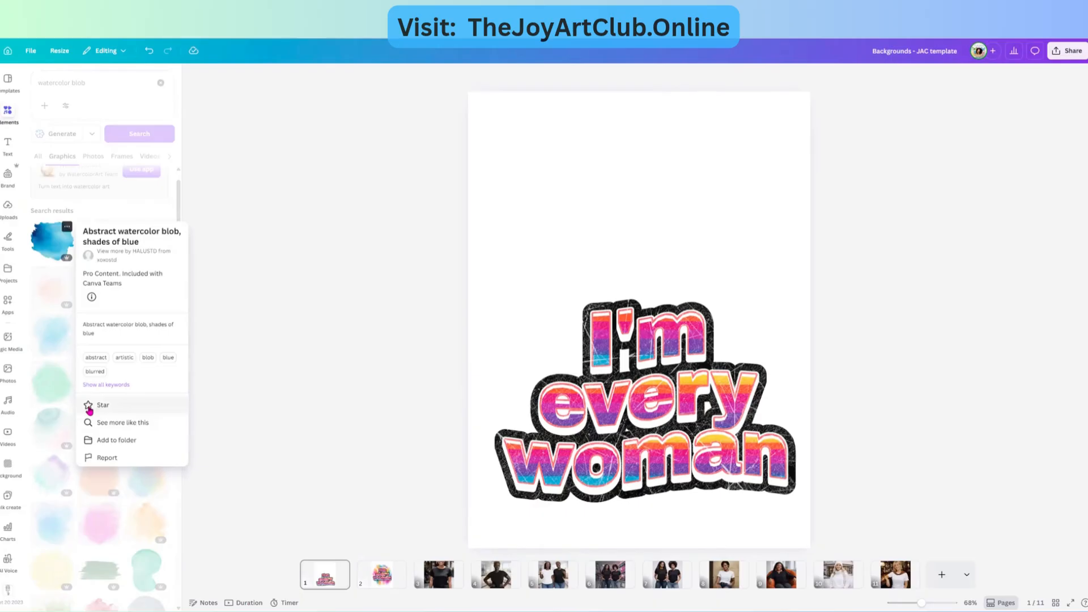
pyautogui.click(122, 422)
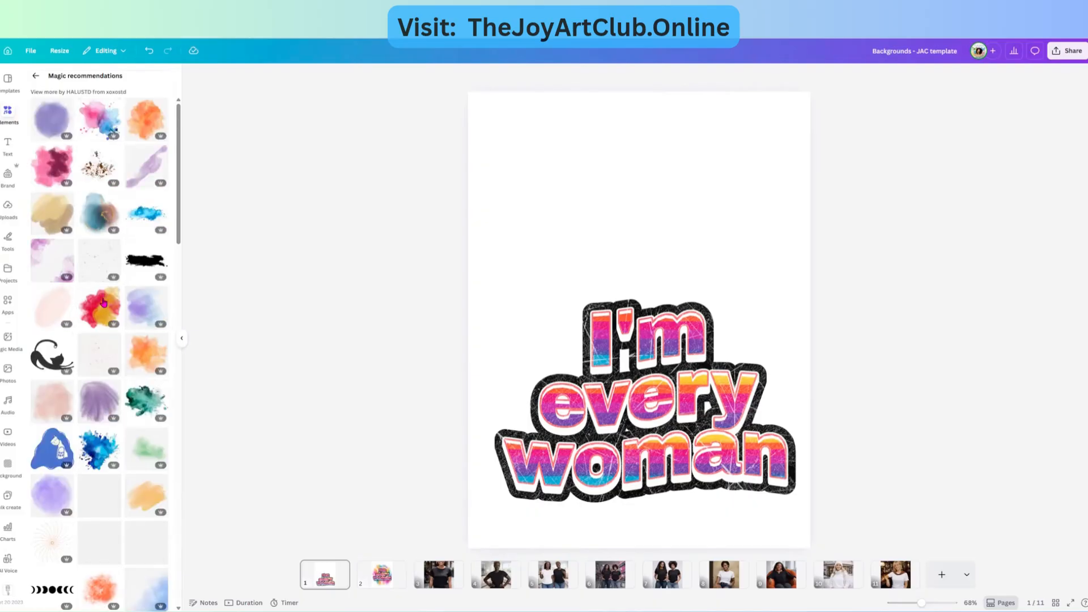
# Add the blue and mauve watercolor blob with gold glitter, place it at the page's top, and enlarge it to nearly the page width
pyautogui.click(98, 218)
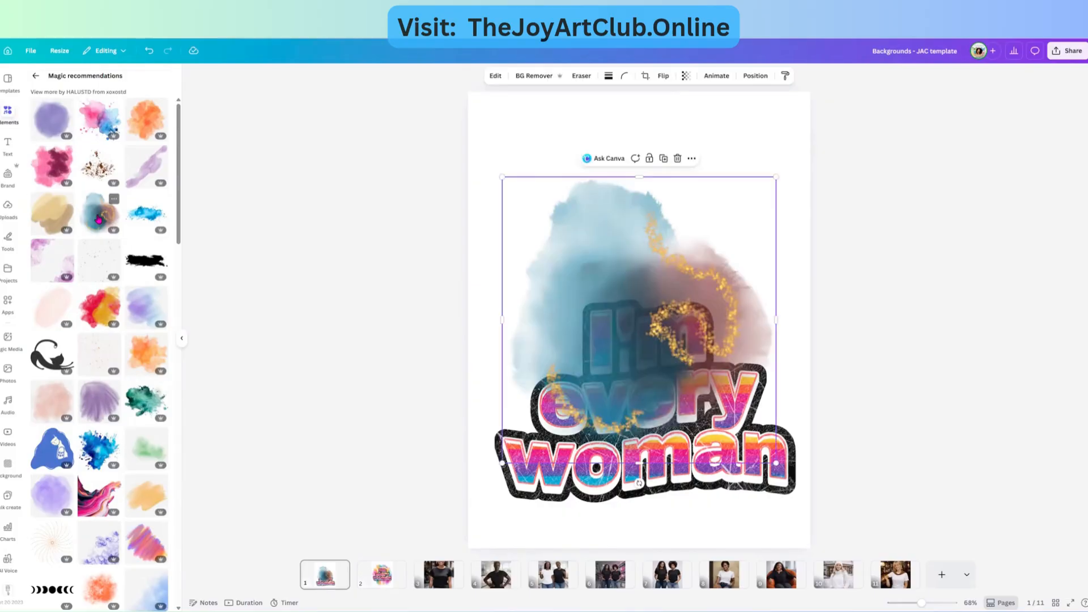
pyautogui.moveTo(603, 186)
pyautogui.mouseDown()
pyautogui.moveTo(587, 165)
pyautogui.moveTo(609, 199)
pyautogui.mouseUp()
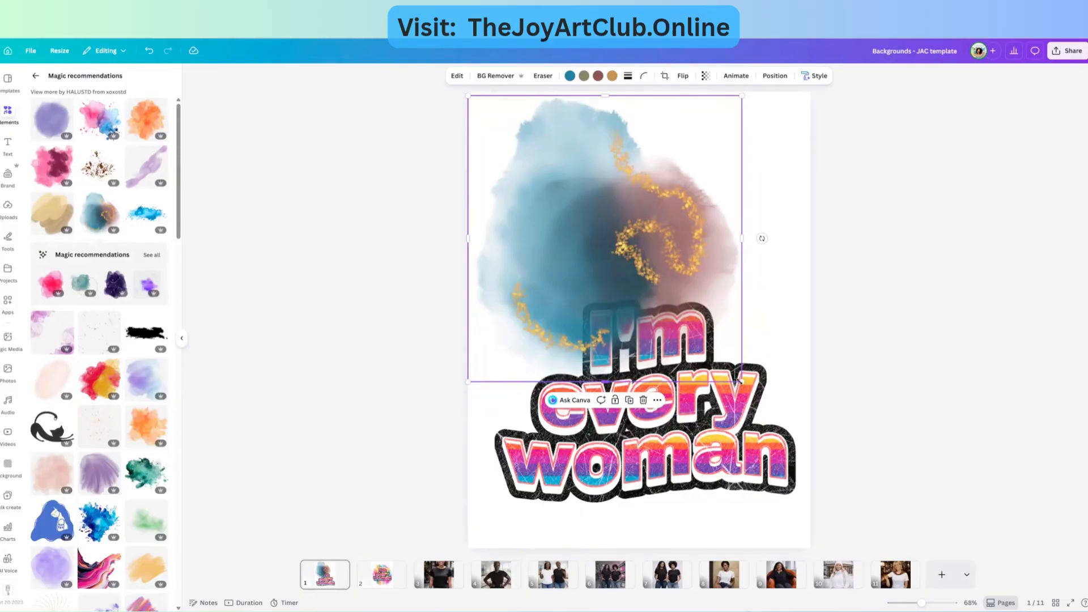
pyautogui.moveTo(750, 392); pyautogui.dragTo(802, 443)
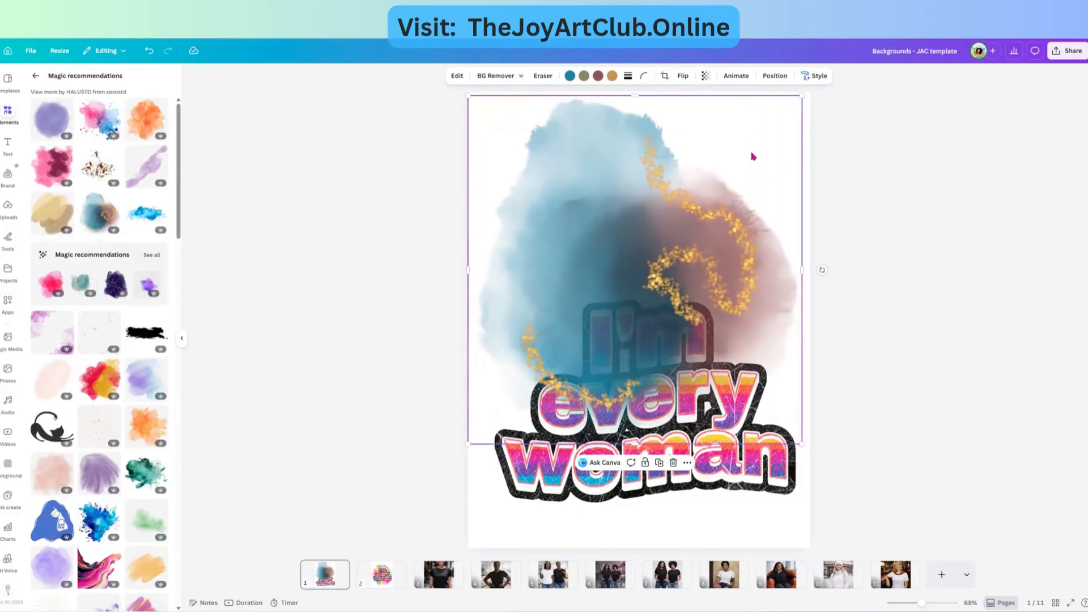
# Recolor the watercolor blob: blue to turquoise, grey-green to bright pink, gold to light orange, and brown to orange
pyautogui.click(570, 76)
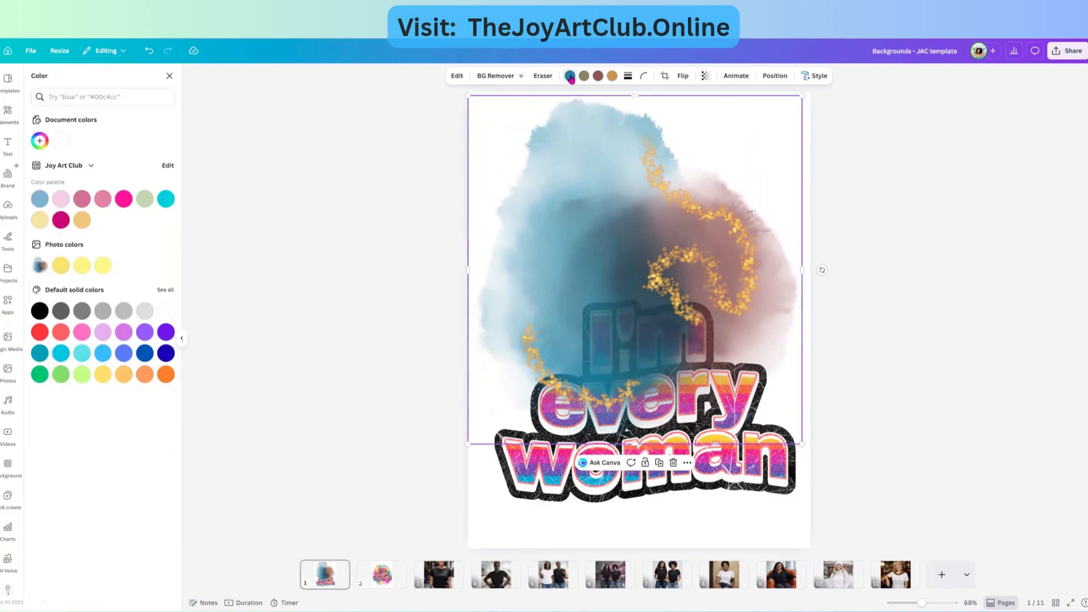
pyautogui.click(82, 354)
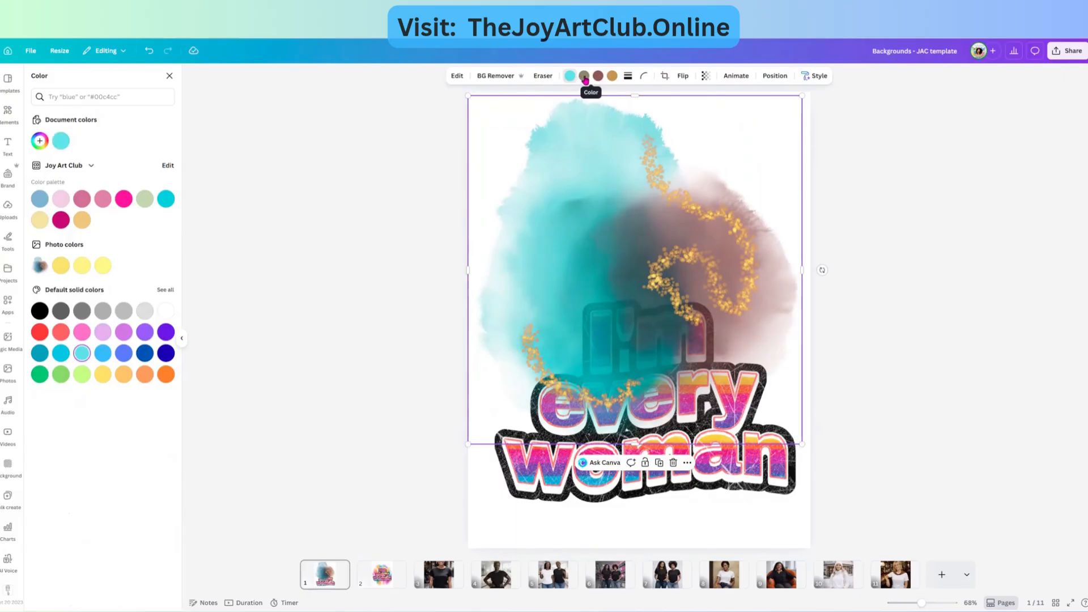
pyautogui.click(583, 76)
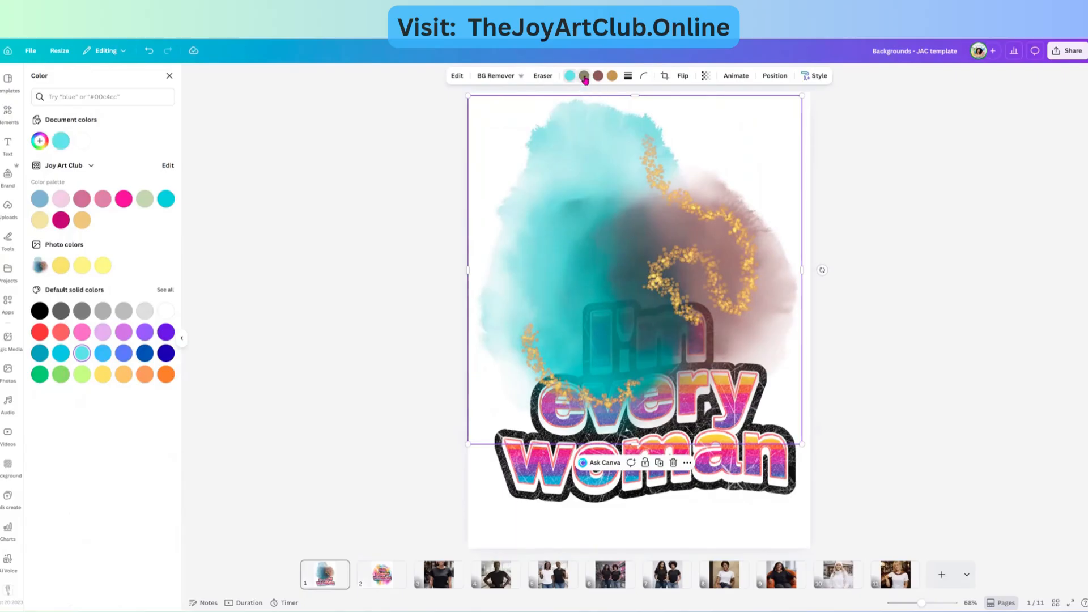
pyautogui.click(123, 200)
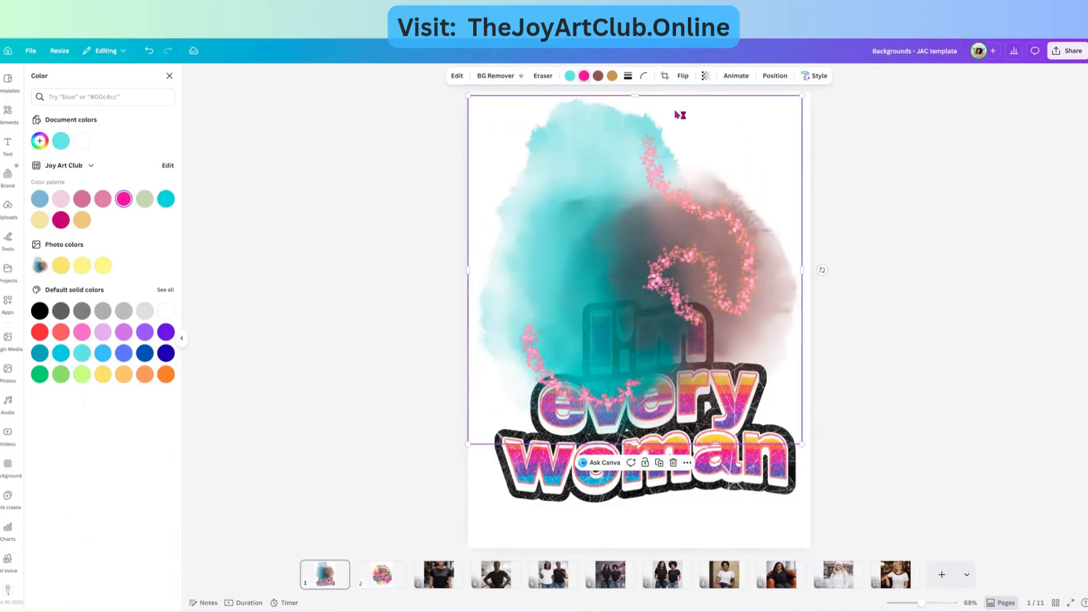
pyautogui.click(611, 79)
pyautogui.click(146, 377)
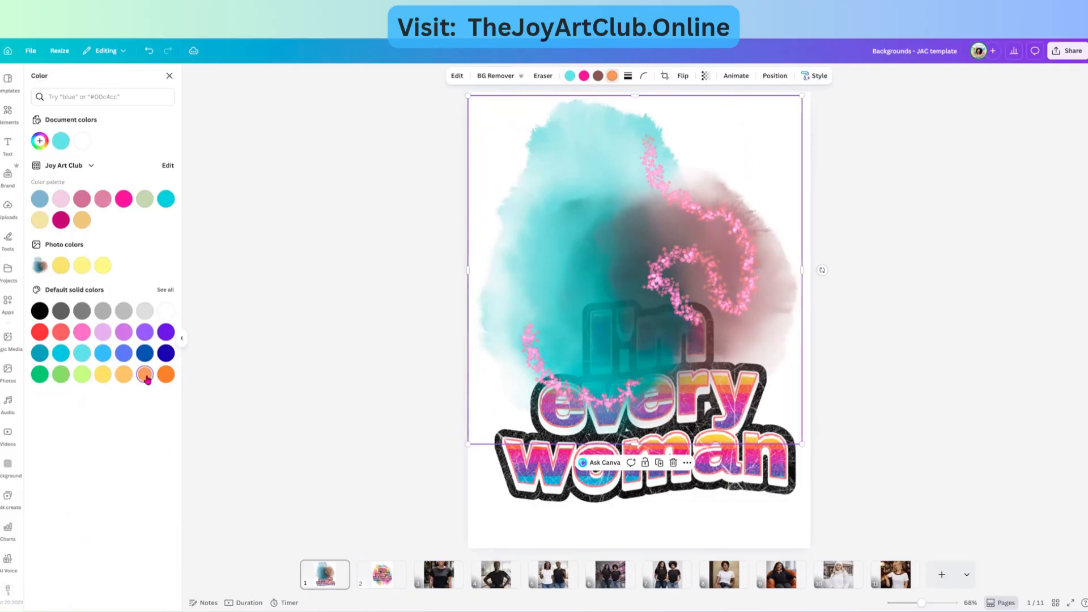
pyautogui.click(598, 76)
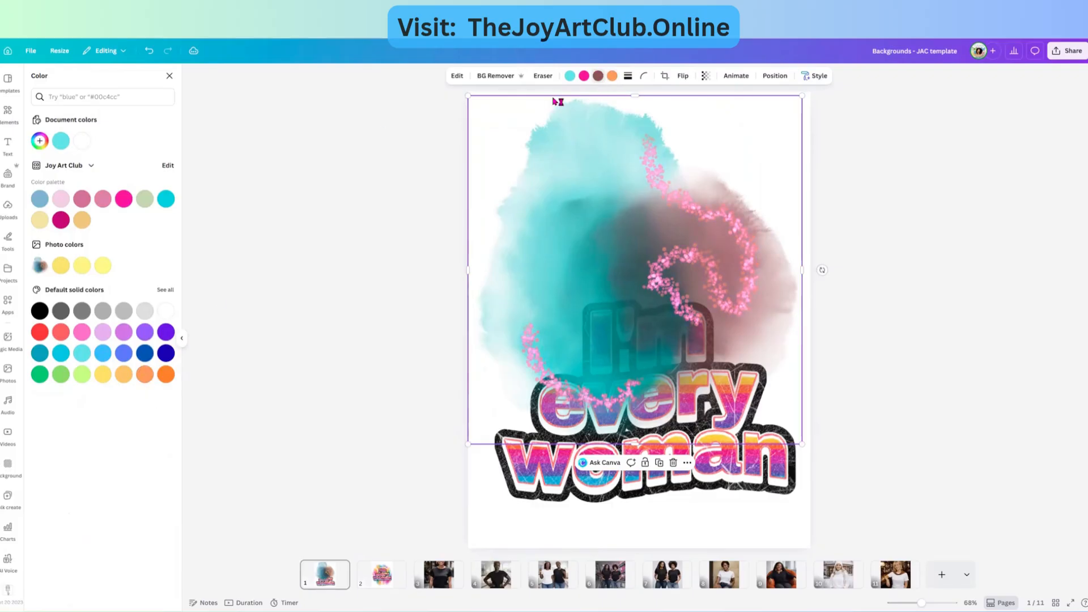
pyautogui.click(166, 374)
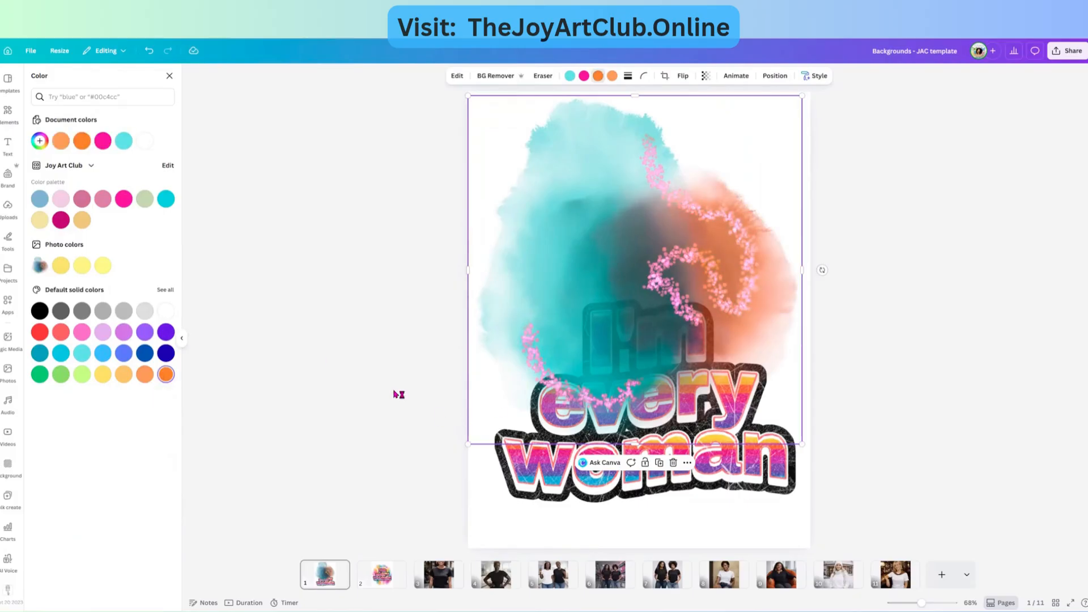
pyautogui.click(368, 229)
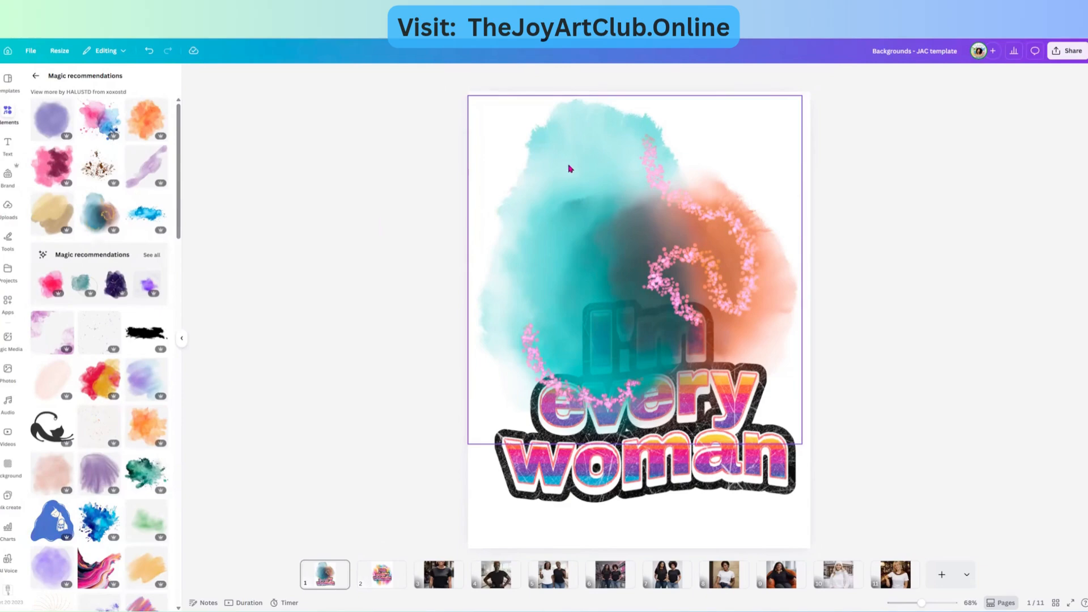
# Center the watercolor blob horizontally on the page and layer it behind the "I'm every woman" text
pyautogui.moveTo(667, 163)
pyautogui.mouseDown()
pyautogui.moveTo(685, 184)
pyautogui.moveTo(670, 153)
pyautogui.moveTo(671, 162)
pyautogui.mouseUp()
pyautogui.rightClick(670, 163)
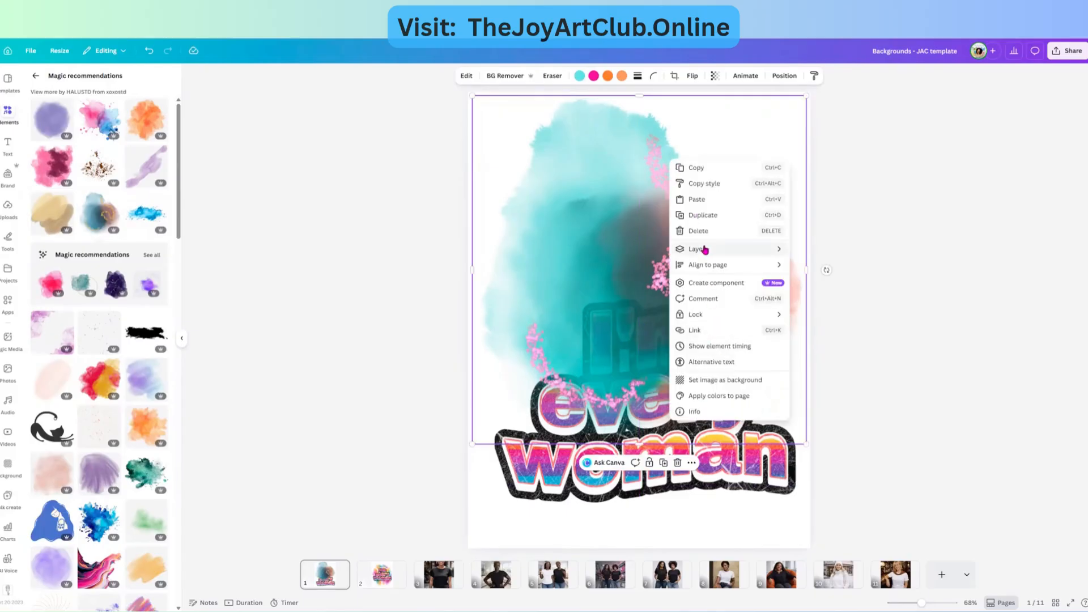
pyautogui.moveTo(704, 249)
pyautogui.click(822, 296)
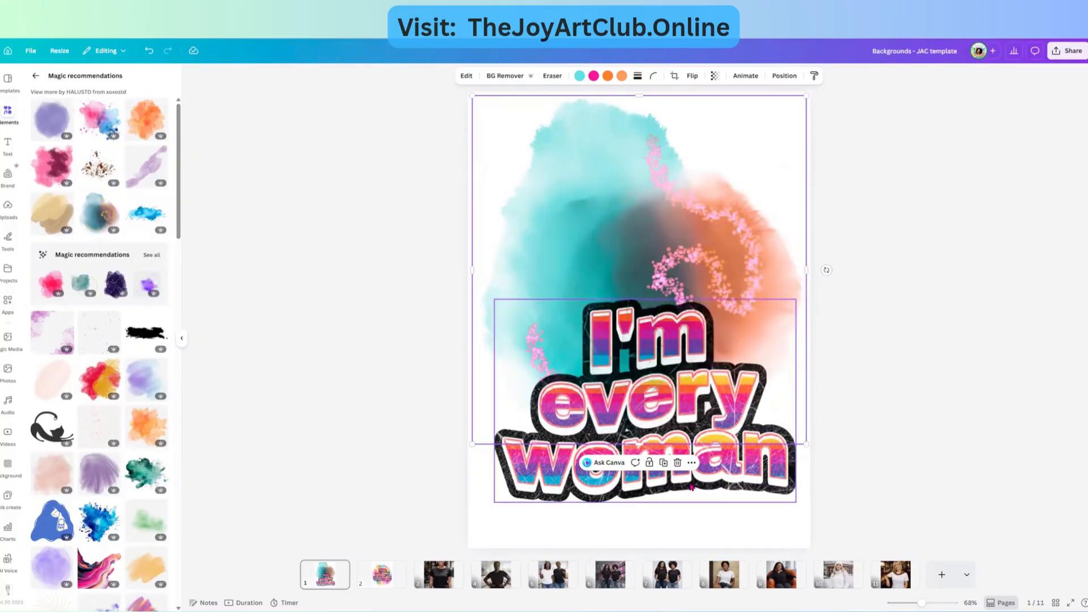
# Position the "I'm every woman" text over the watercolor blob with the blob centred horizontally, and open the text for editing in TypeStudio
pyautogui.moveTo(690, 486); pyautogui.dragTo(685, 345)
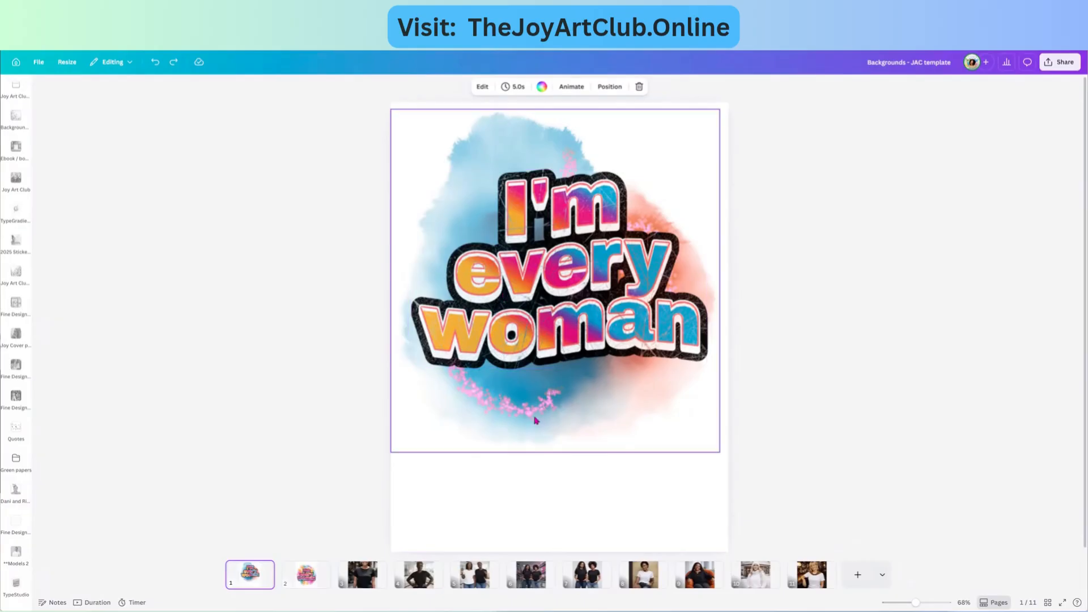
pyautogui.moveTo(535, 420); pyautogui.dragTo(540, 418)
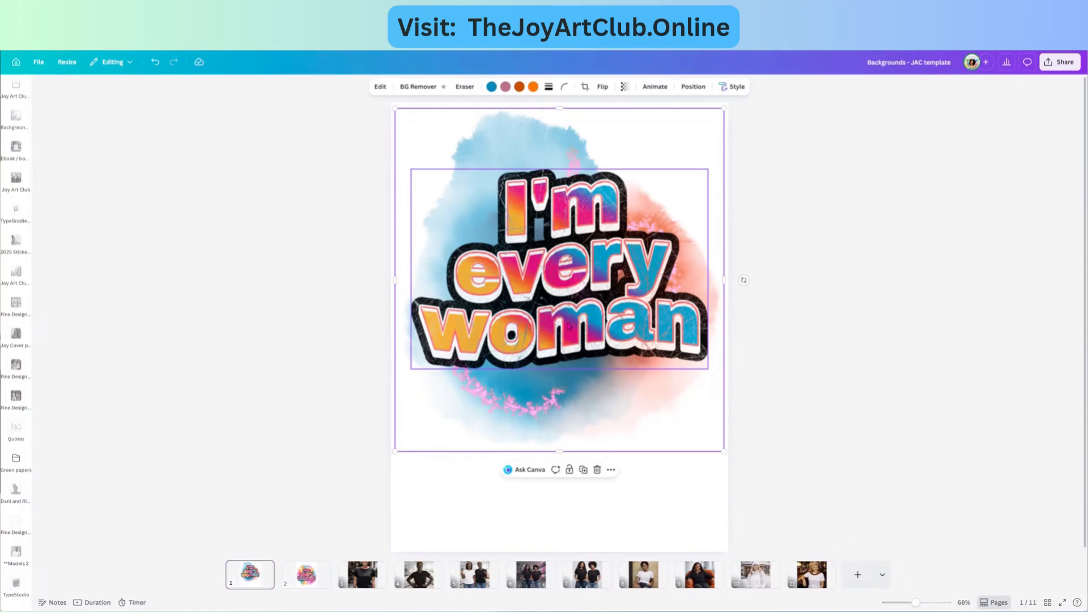
pyautogui.doubleClick(569, 324)
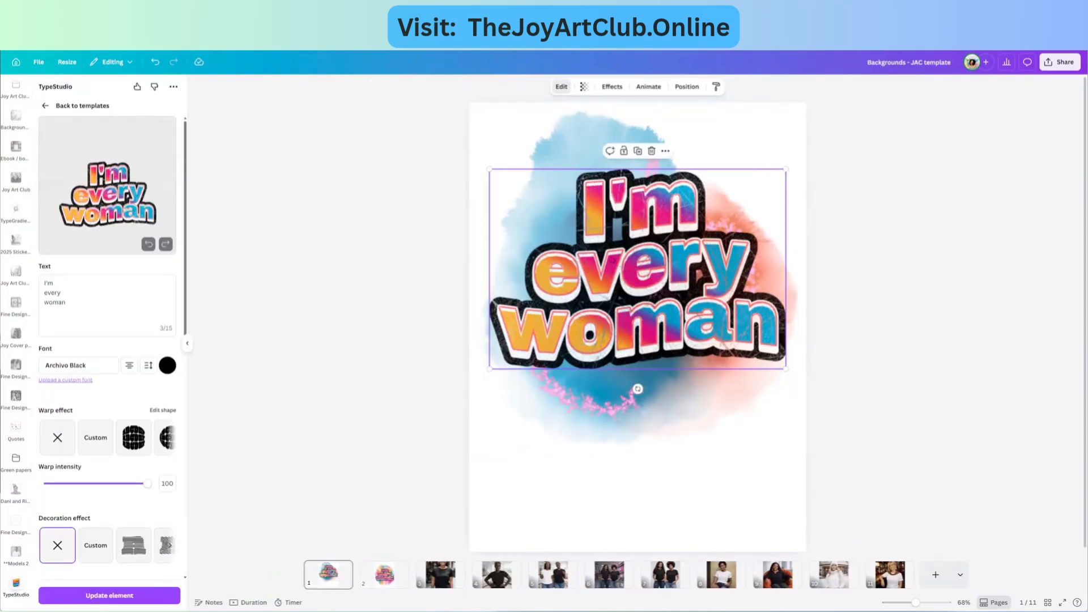
pyautogui.moveTo(622, 256)
pyautogui.mouseDown()
pyautogui.moveTo(622, 222)
pyautogui.moveTo(580, 233)
pyautogui.moveTo(603, 222)
pyautogui.moveTo(595, 211)
pyautogui.moveTo(621, 321)
pyautogui.moveTo(599, 242)
pyautogui.moveTo(607, 264)
pyautogui.mouseUp()
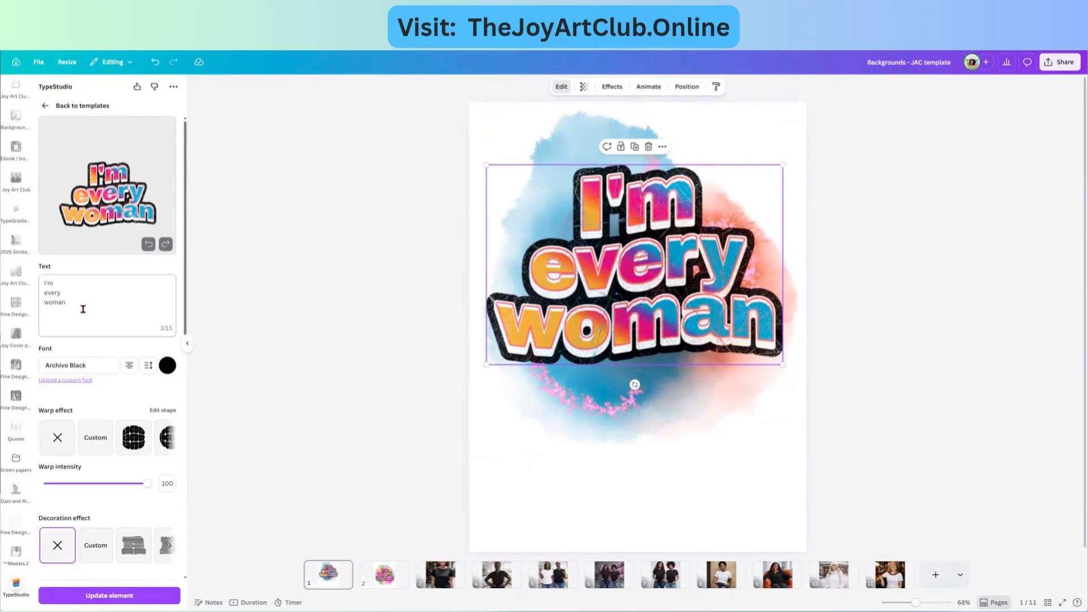
# Replace the TypeStudio text with "Love", "Yourself" and "First" on three separate lines
pyautogui.moveTo(77, 306); pyautogui.dragTo(36, 288)
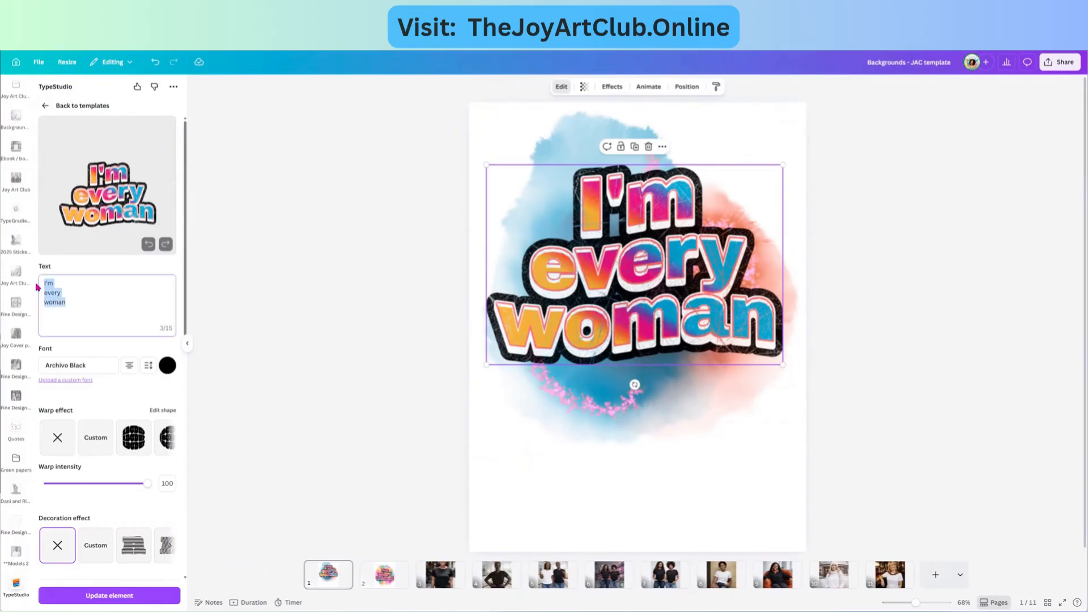
pyautogui.write('Love')
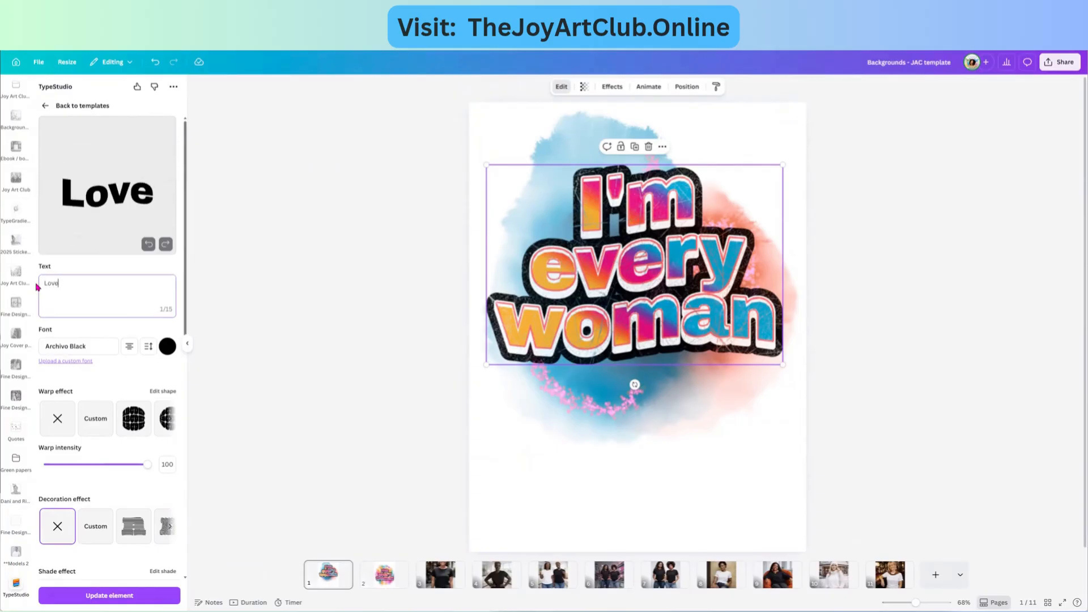
pyautogui.press('Return')
pyautogui.write('Yourself')
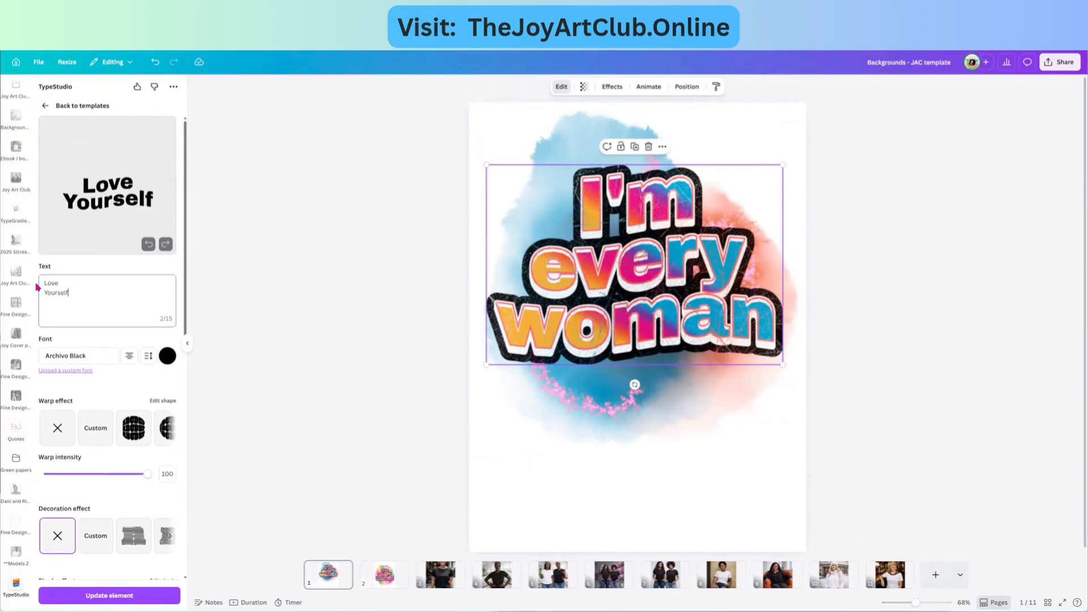
pyautogui.press('Return')
pyautogui.write('First')
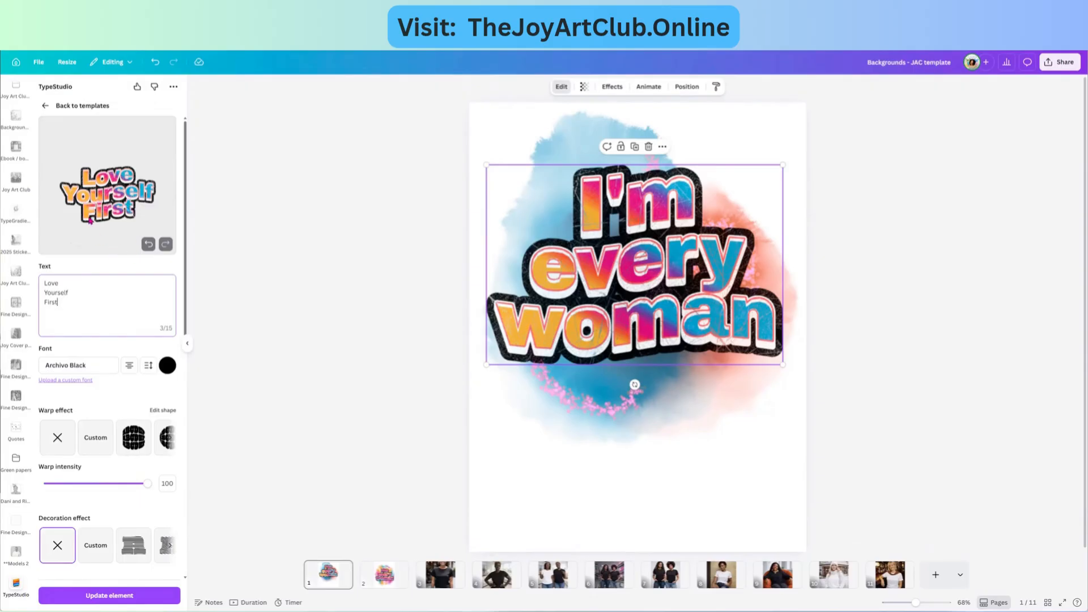
# Look through the warp effect presets and set the warp intensity of the "Love Yourself First" text to -100
pyautogui.click(170, 439)
pyautogui.click(170, 439)
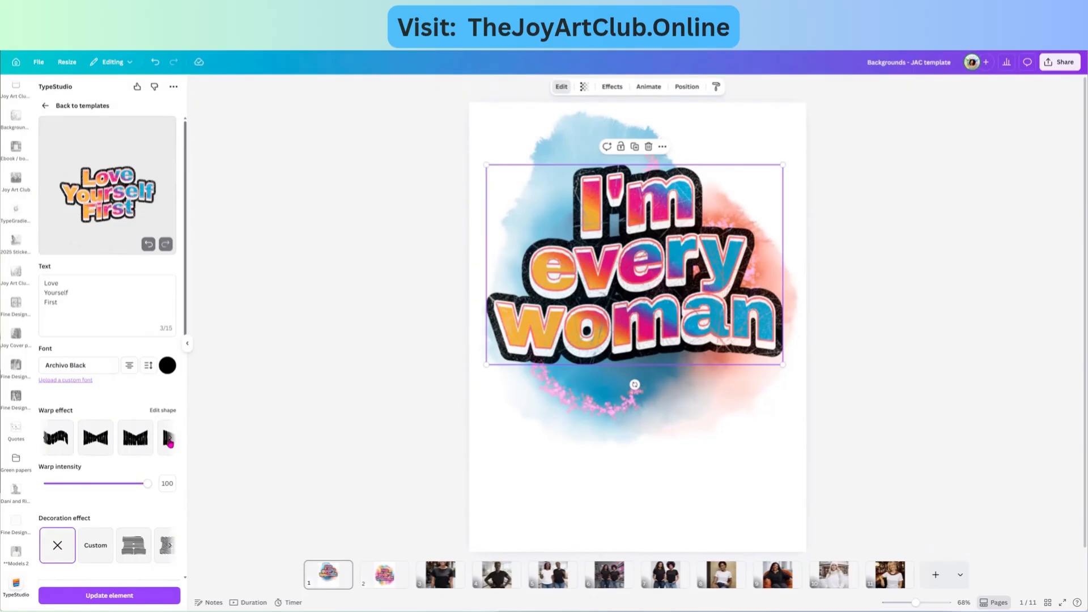
pyautogui.click(170, 439)
pyautogui.click(170, 441)
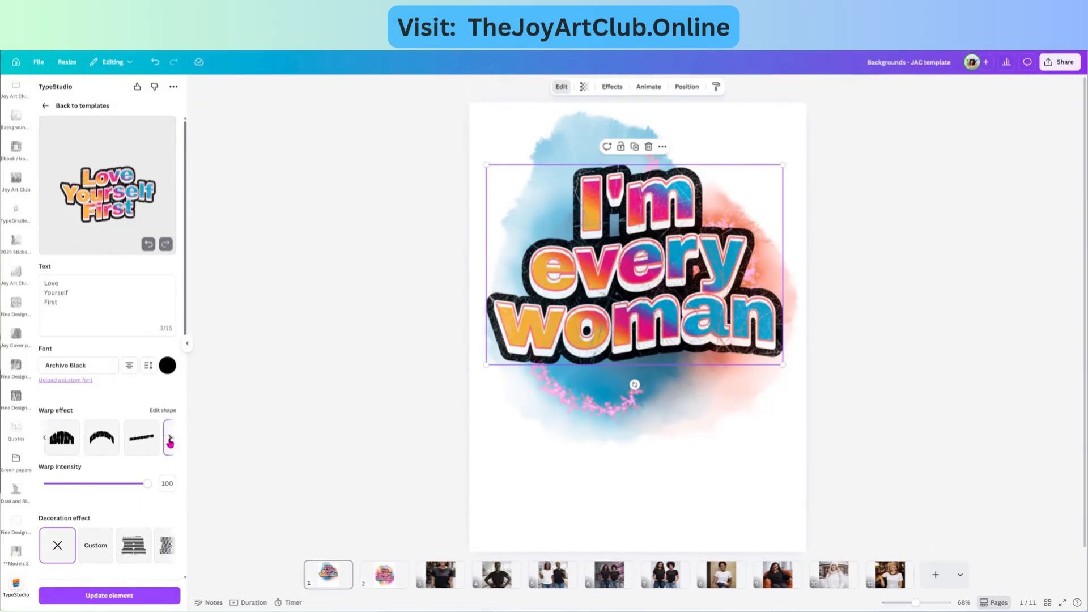
pyautogui.click(170, 441)
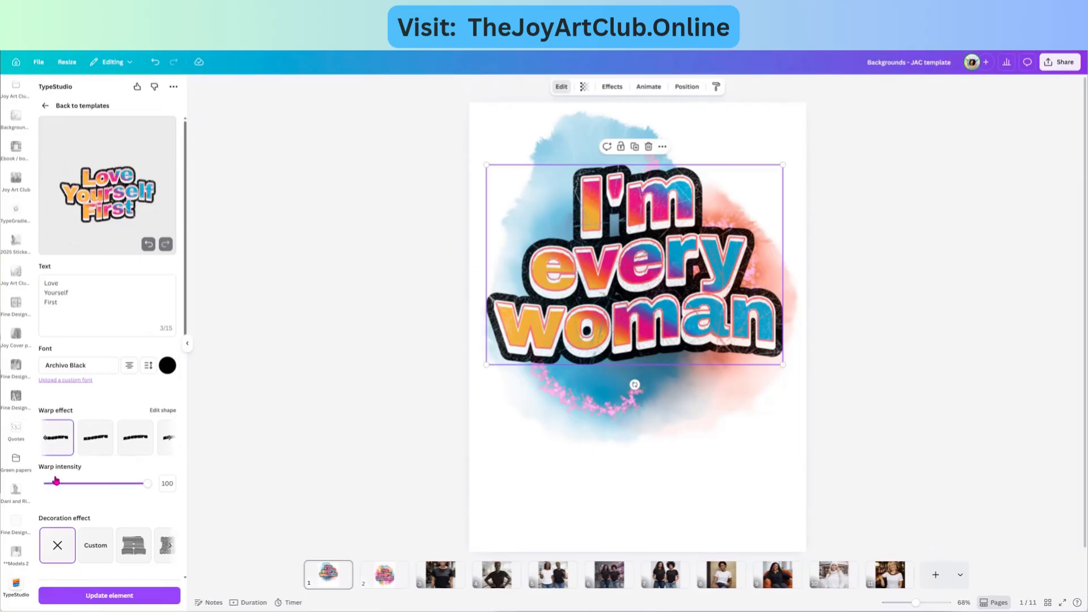
pyautogui.click(145, 484)
pyautogui.moveTo(144, 485); pyautogui.dragTo(38, 482)
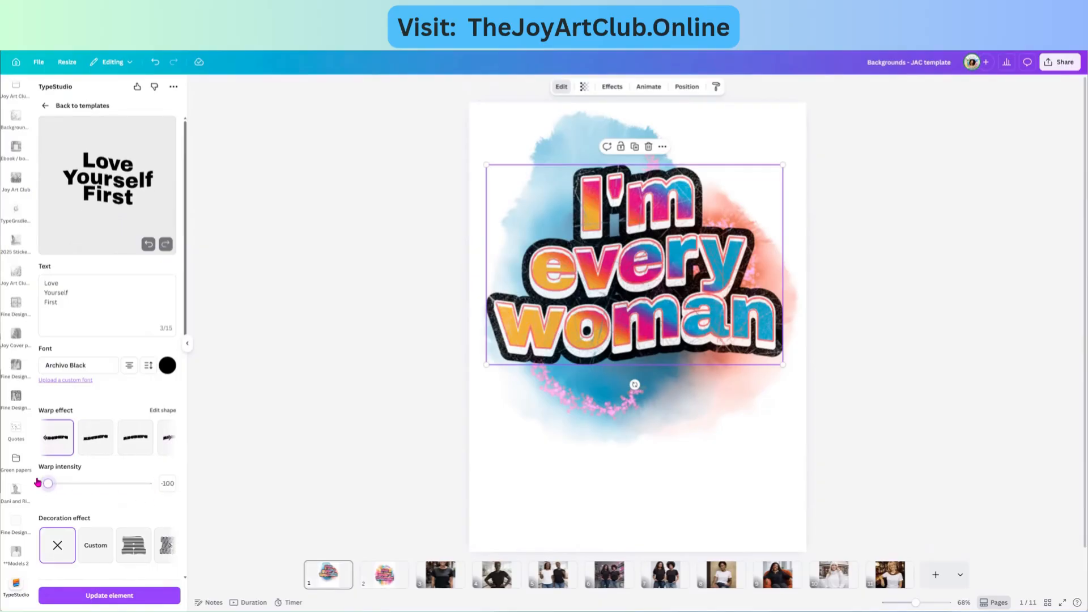
pyautogui.moveTo(38, 482)
pyautogui.mouseDown()
pyautogui.moveTo(153, 496)
pyautogui.moveTo(35, 480)
pyautogui.mouseUp()
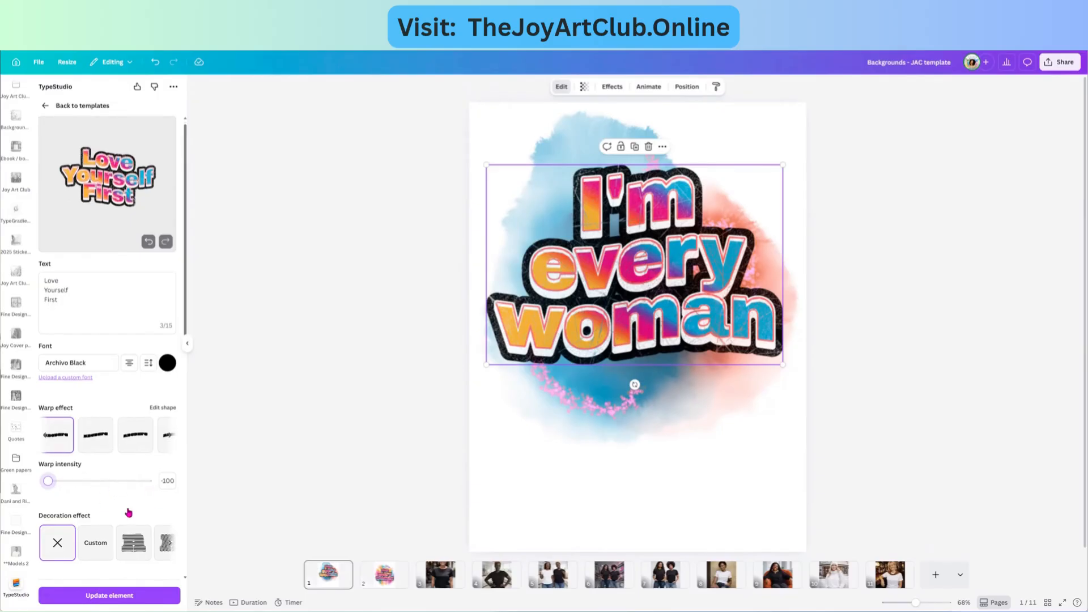
# Try several shade effect presets on the text and apply the first preset, the one following Custom
pyautogui.scroll(-2, 114, 498)
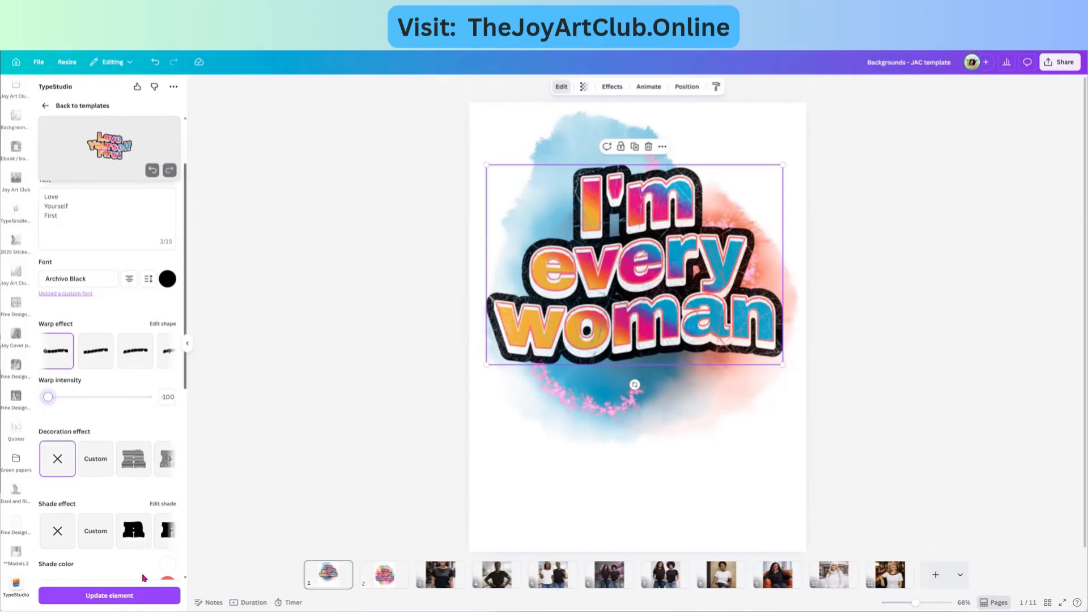
pyautogui.scroll(-3, 85, 521)
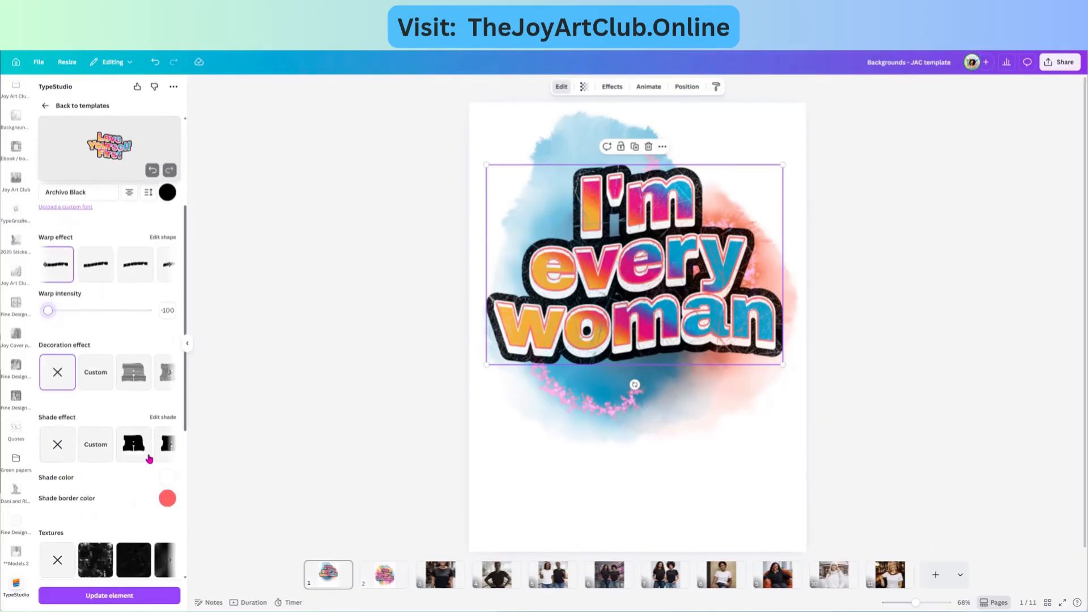
pyautogui.click(168, 447)
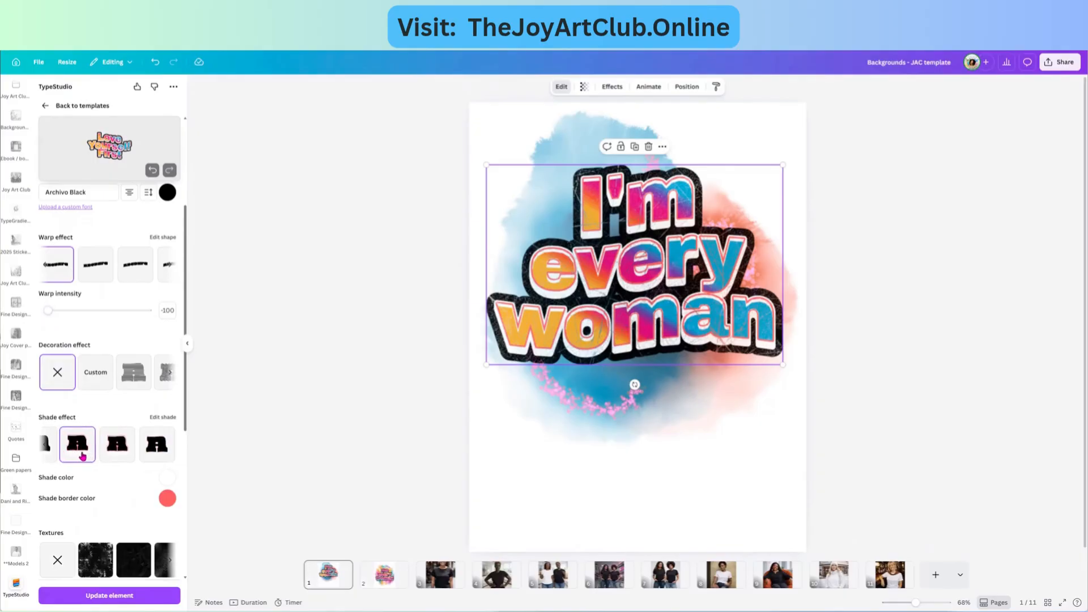
pyautogui.click(120, 450)
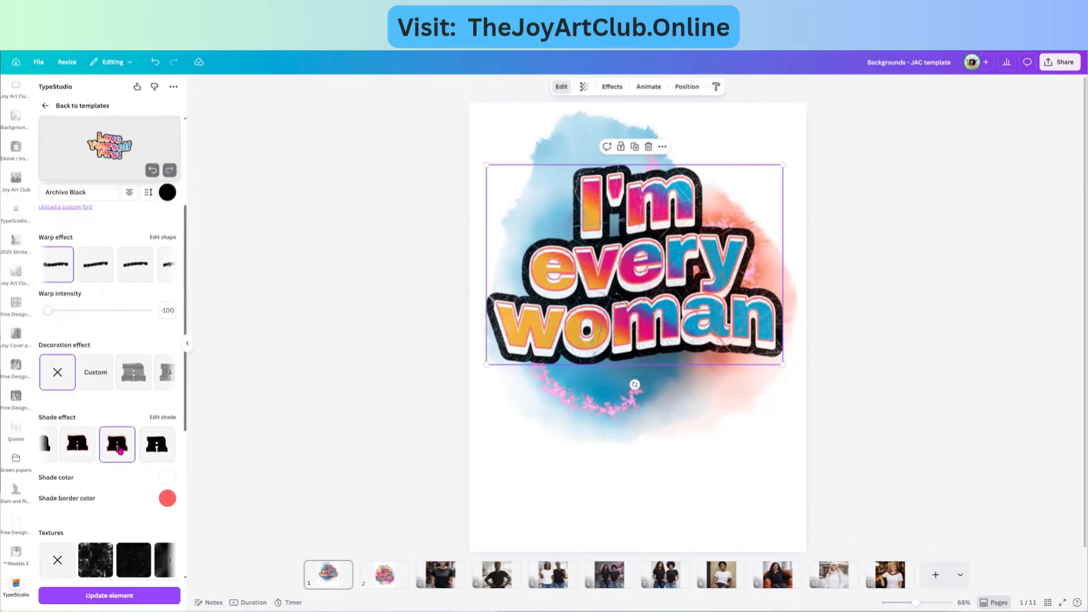
pyautogui.click(154, 450)
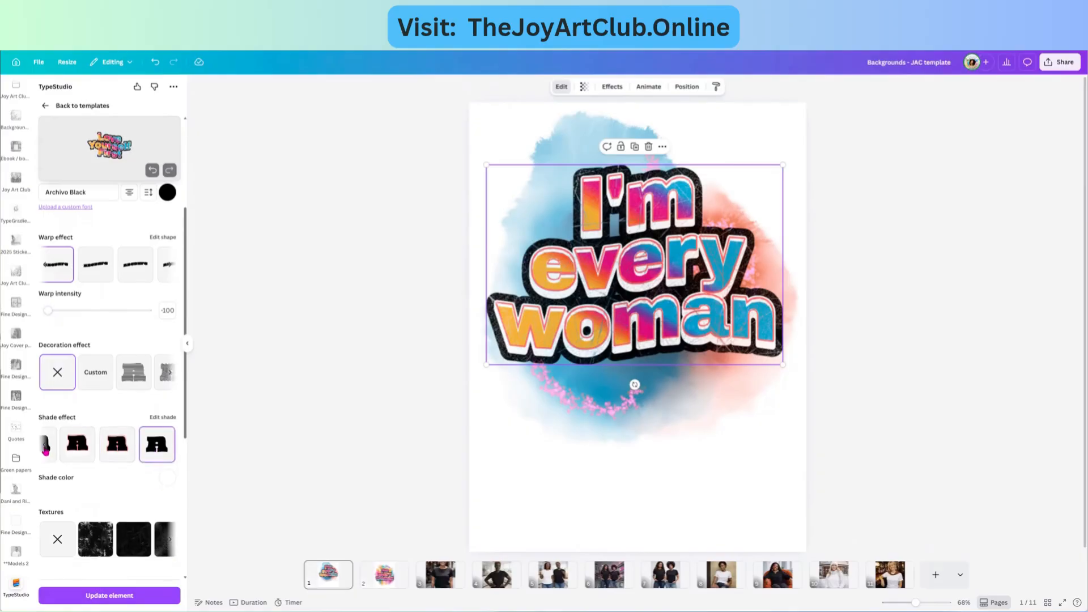
pyautogui.click(45, 451)
pyautogui.click(138, 450)
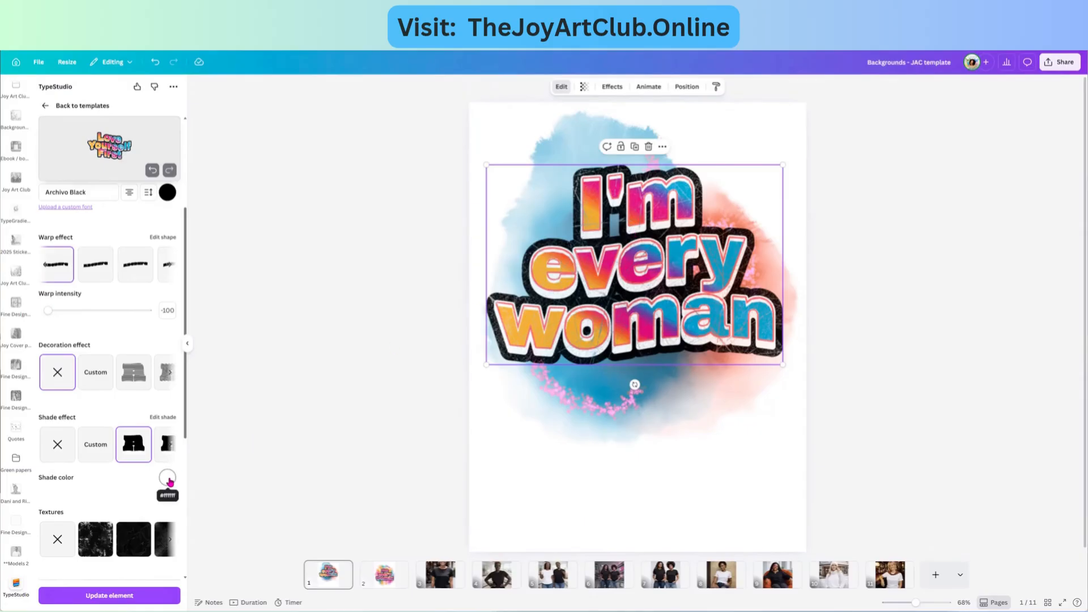
pyautogui.scroll(-2, 158, 486)
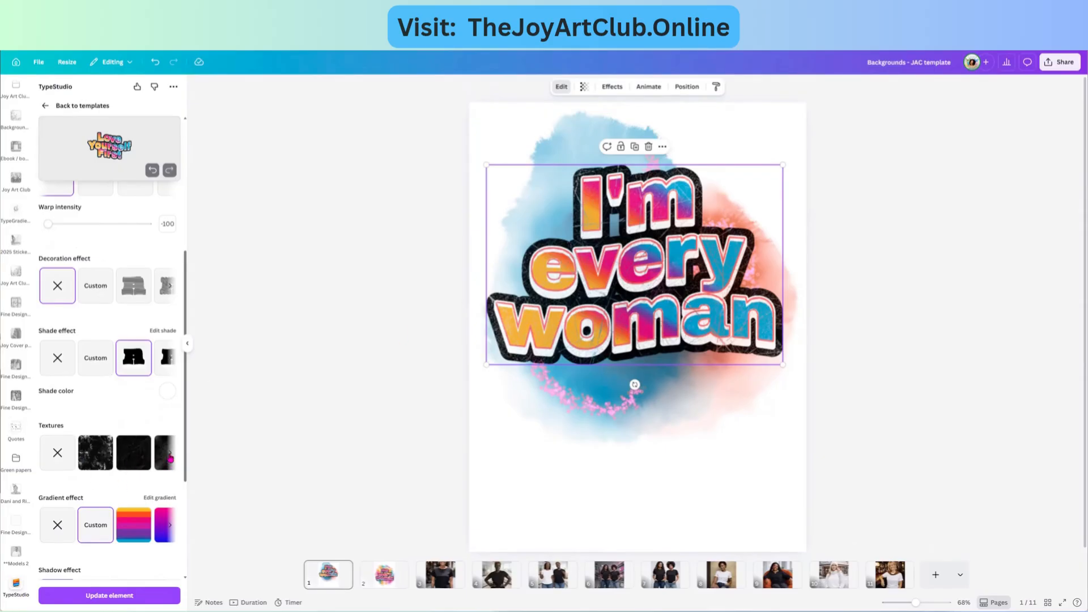
pyautogui.click(170, 457)
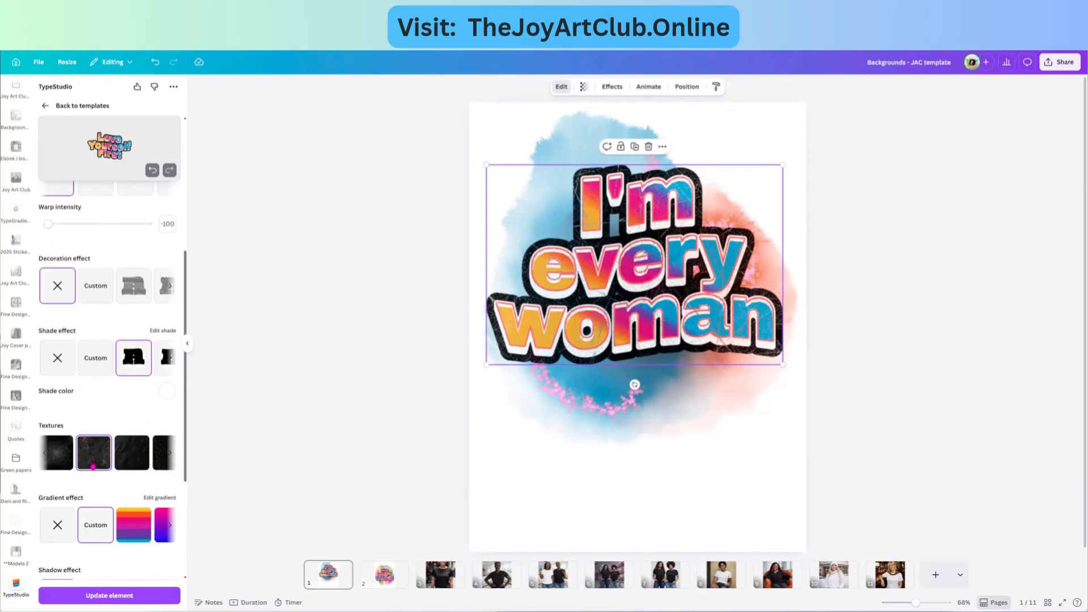
pyautogui.click(44, 456)
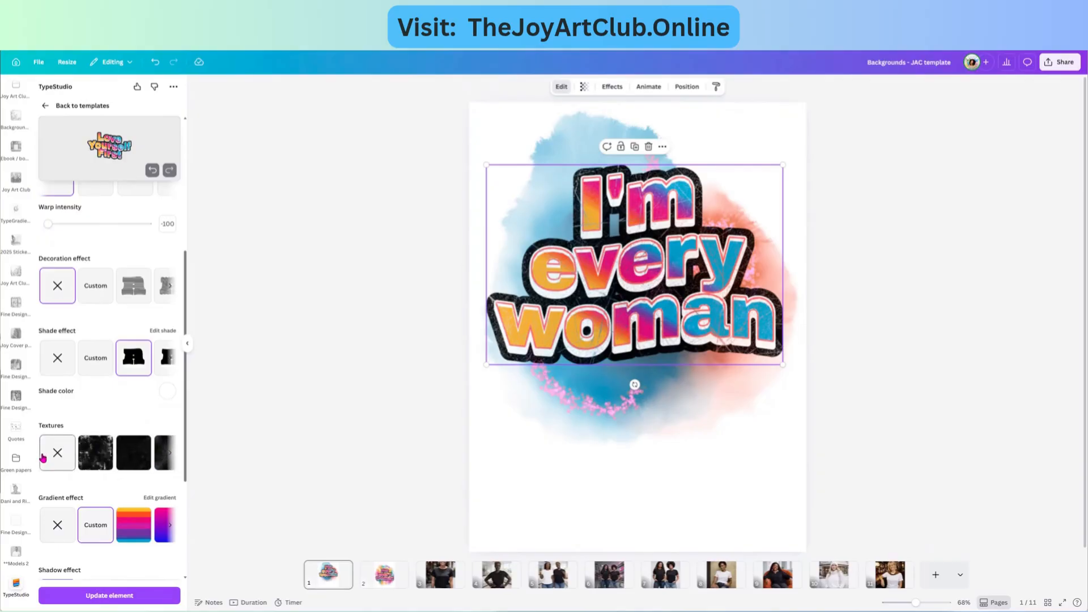
pyautogui.click(170, 457)
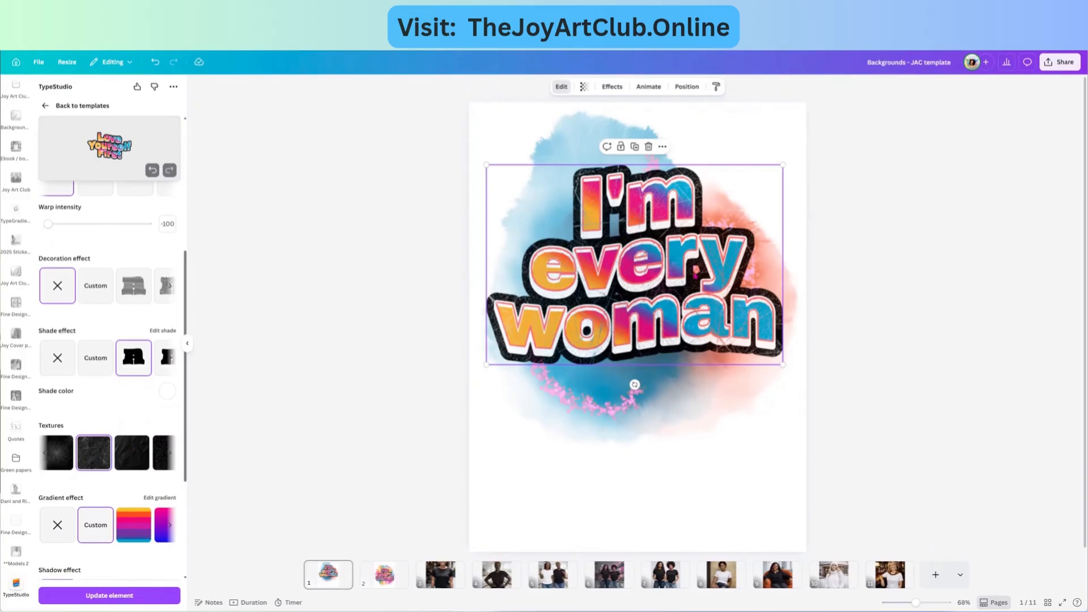
# Open the text's custom gradient and delete its purple color stop and both pink color stops
pyautogui.scroll(-1, 89, 513)
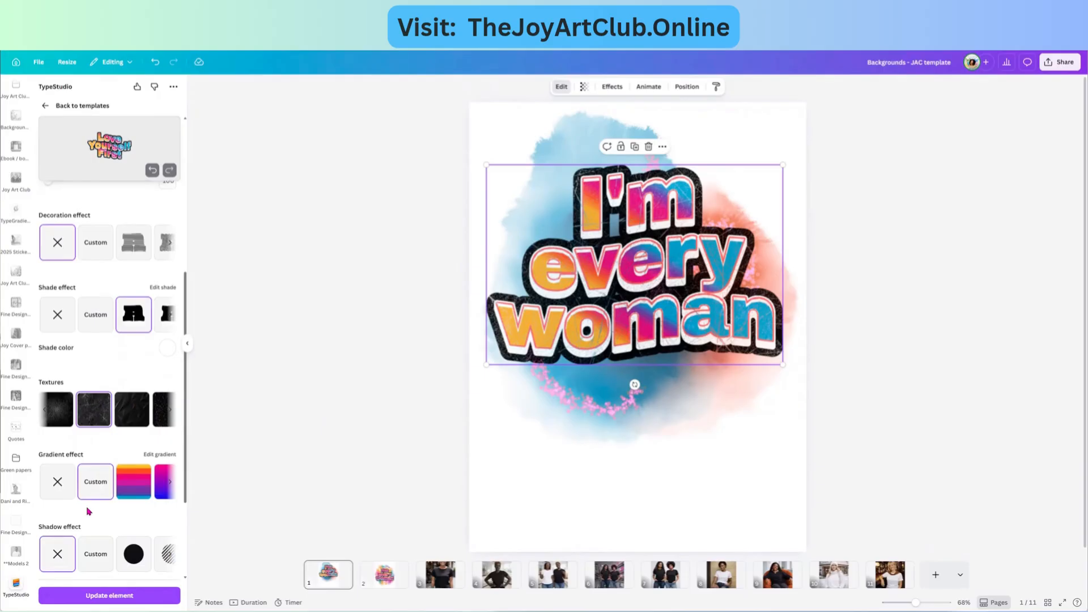
pyautogui.scroll(-2, 88, 511)
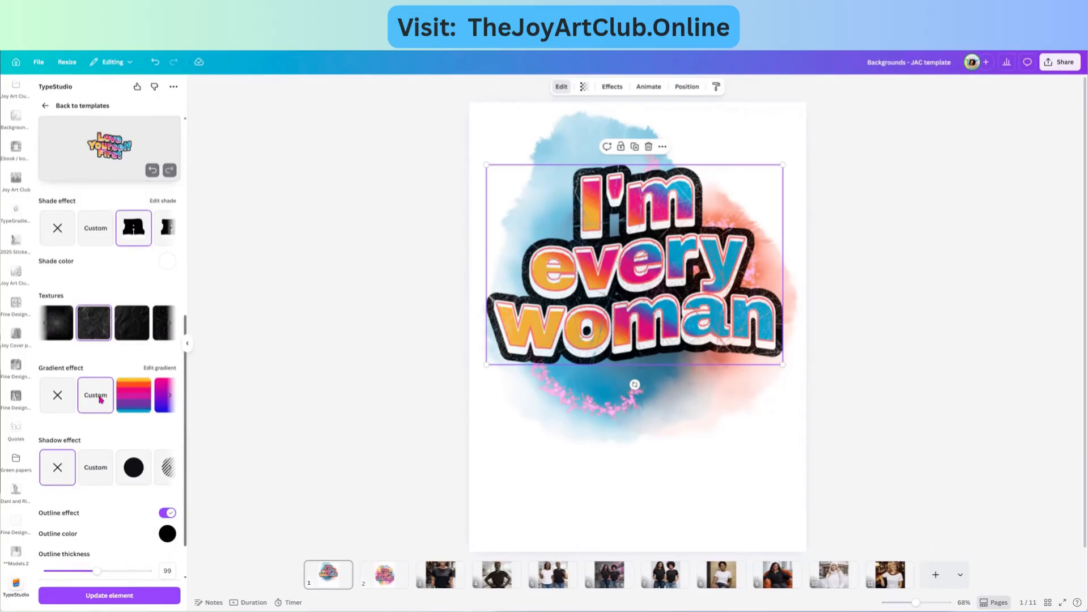
pyautogui.click(100, 400)
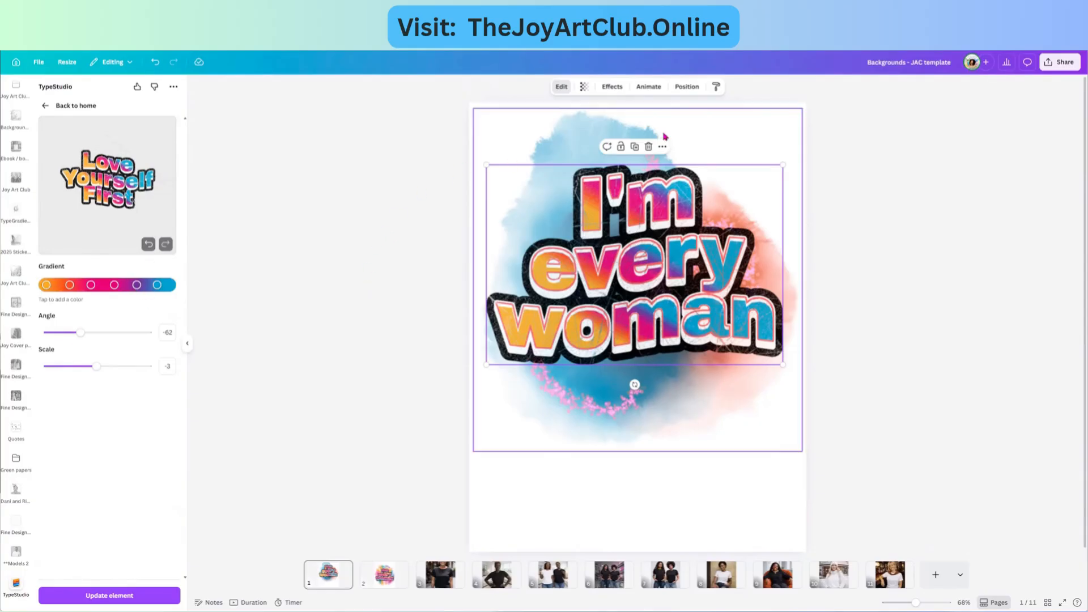
pyautogui.click(137, 286)
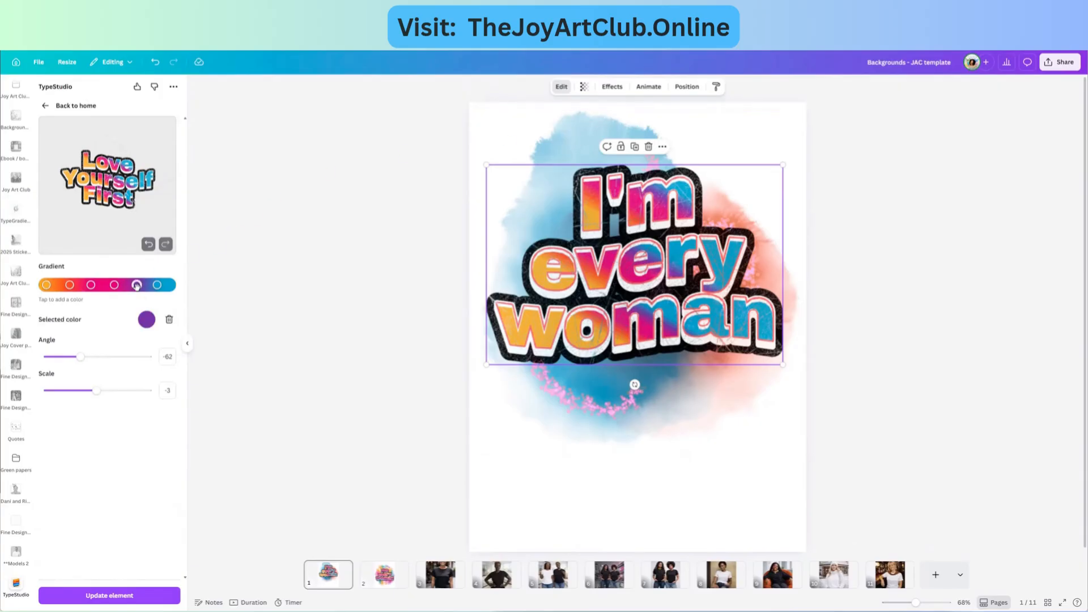
pyautogui.click(168, 320)
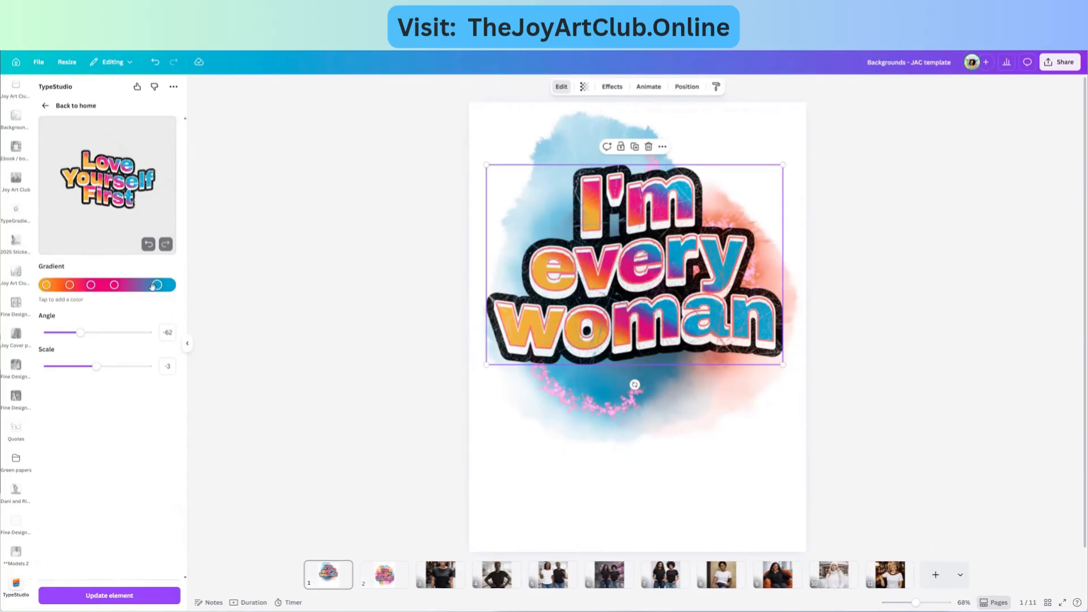
pyautogui.click(114, 285)
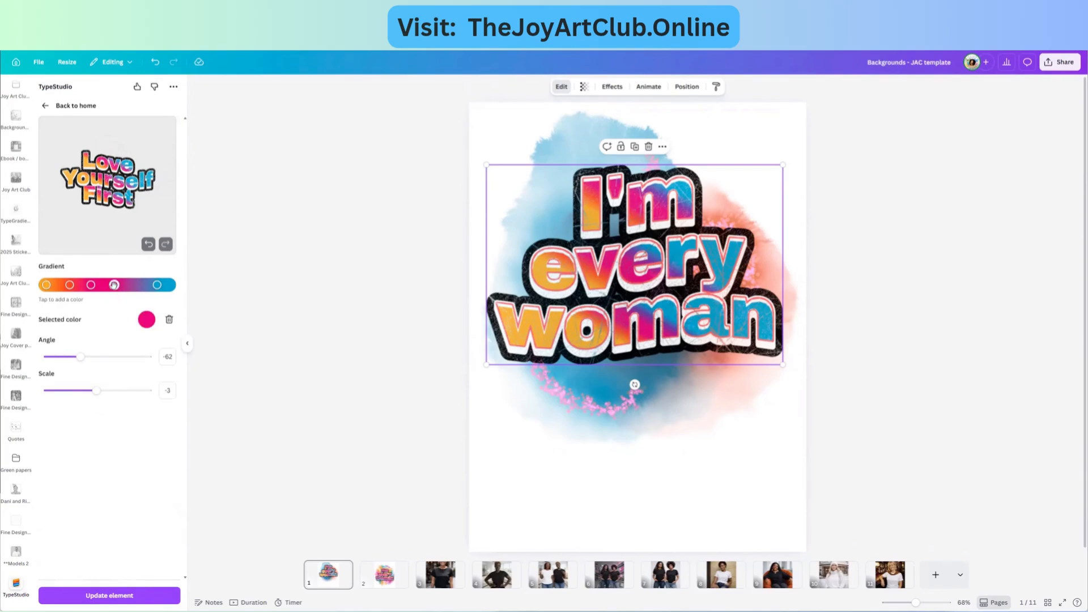
pyautogui.click(168, 319)
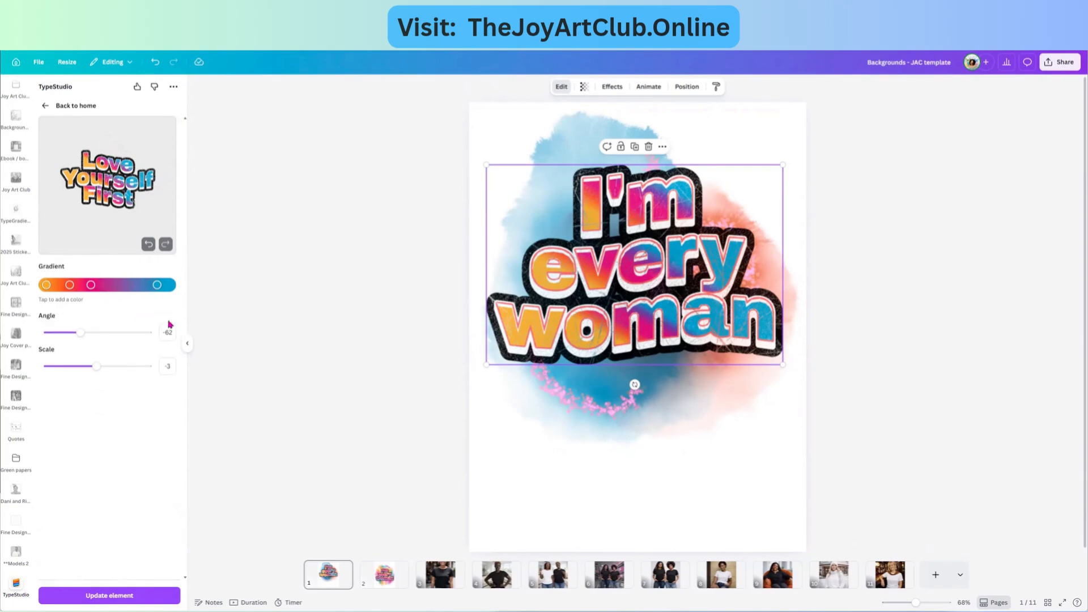
pyautogui.click(91, 285)
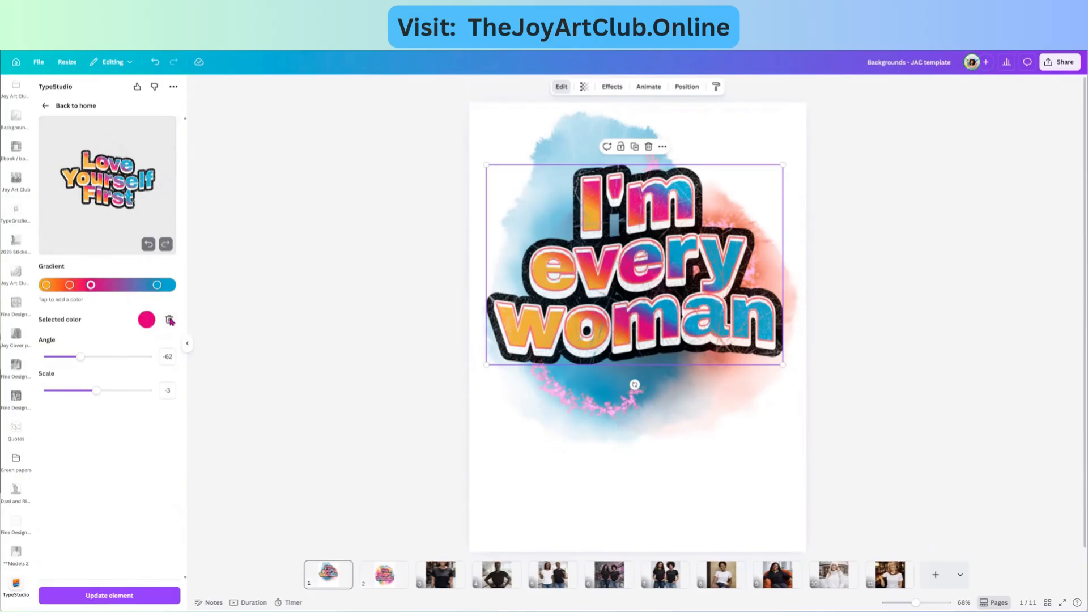
pyautogui.click(170, 320)
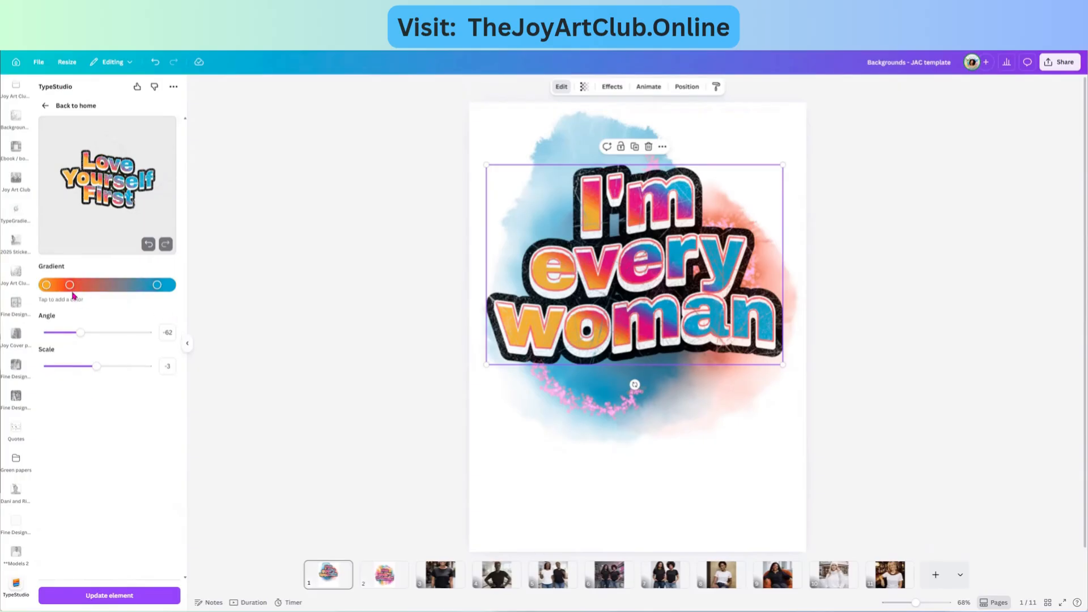
# Try the orange-red color stop at different positions along the gradient, and delete it to leave only the orange and blue stops
pyautogui.moveTo(70, 285); pyautogui.dragTo(105, 294)
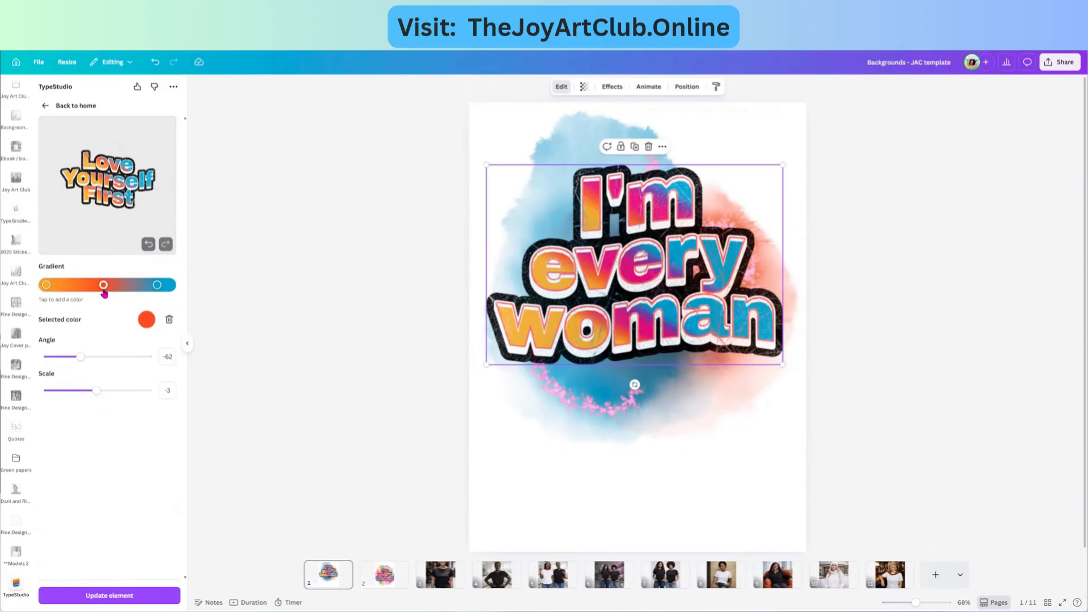
pyautogui.moveTo(104, 294)
pyautogui.mouseDown()
pyautogui.moveTo(86, 286)
pyautogui.moveTo(111, 285)
pyautogui.moveTo(69, 286)
pyautogui.moveTo(85, 287)
pyautogui.mouseUp()
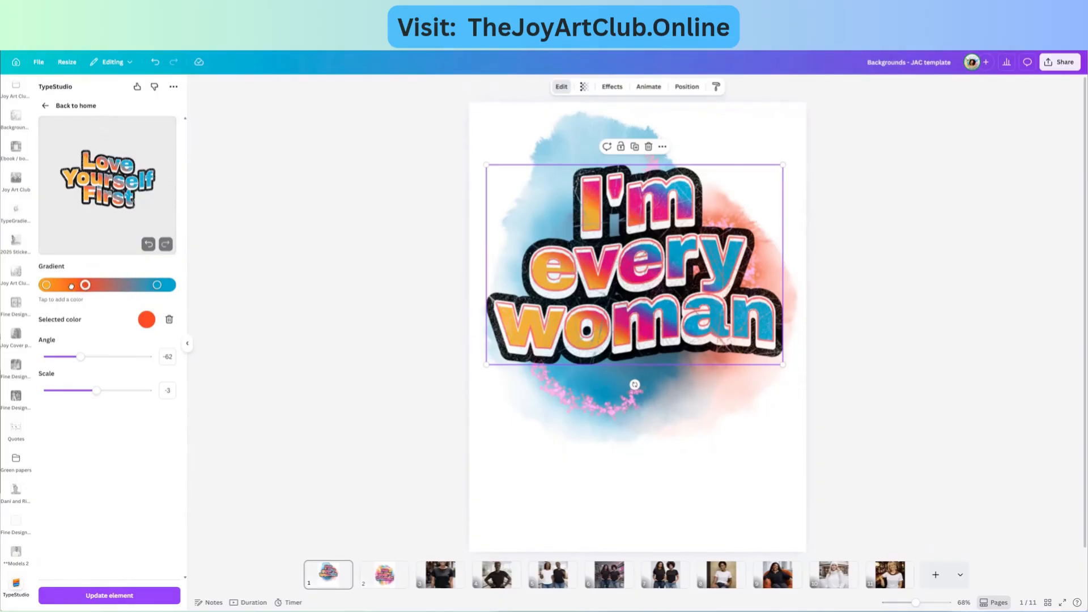
pyautogui.moveTo(71, 286); pyautogui.dragTo(94, 295)
pyautogui.click(168, 320)
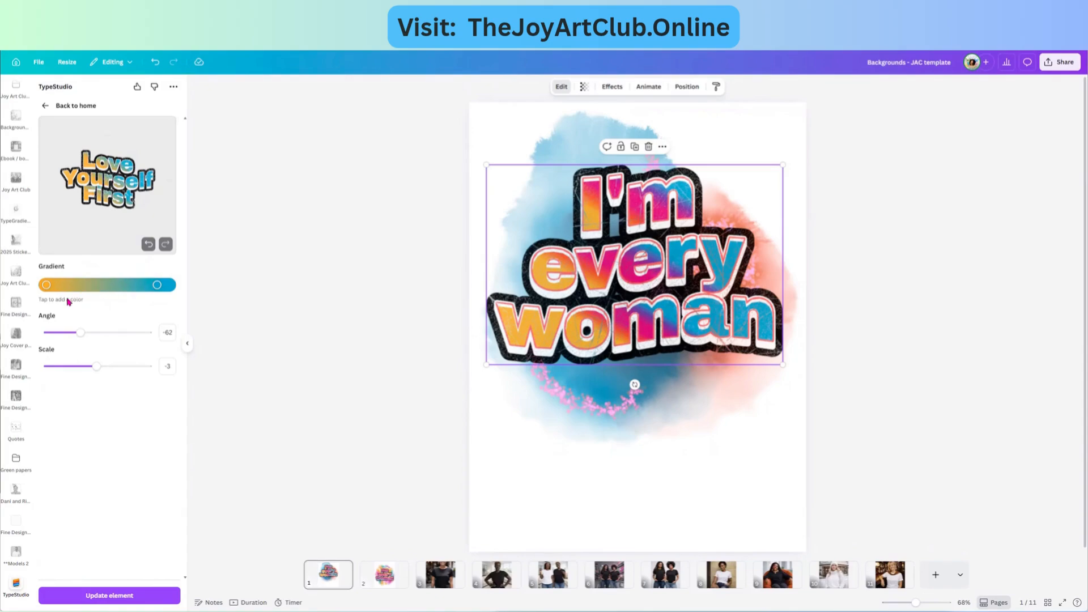
# Add a color stop between orange and blue, recolor it with the palette's medium pink, and shift it toward the blue stop
pyautogui.click(89, 285)
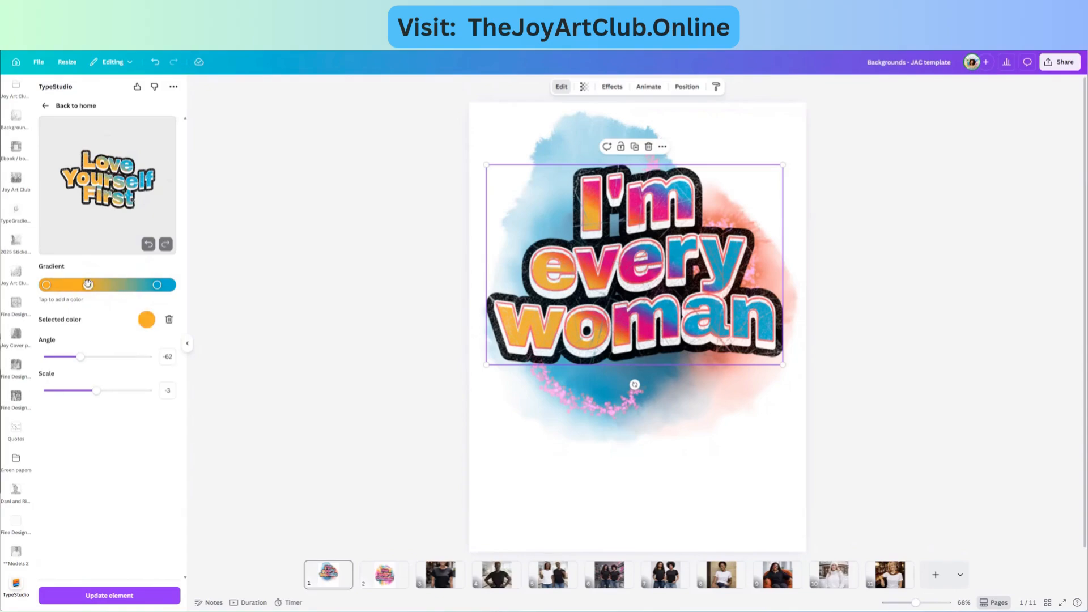
pyautogui.click(146, 320)
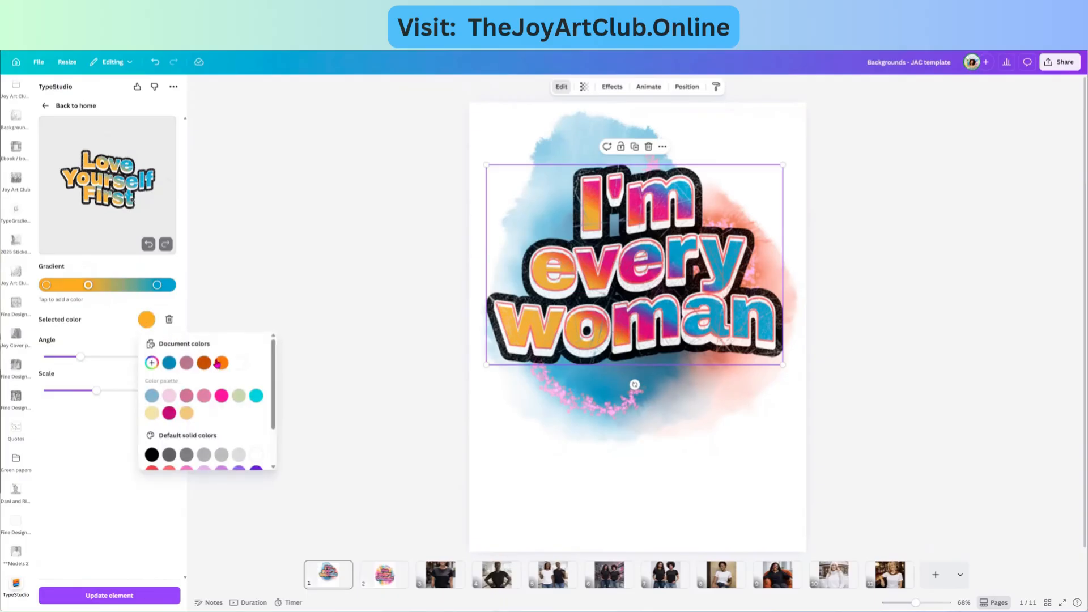
pyautogui.scroll(-1, 190, 382)
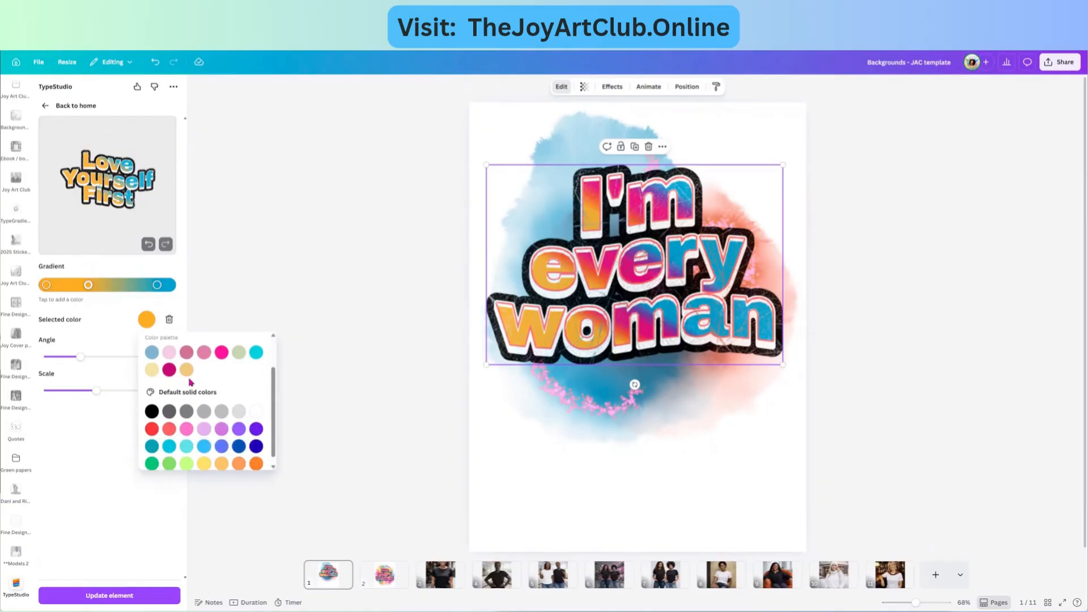
pyautogui.click(204, 352)
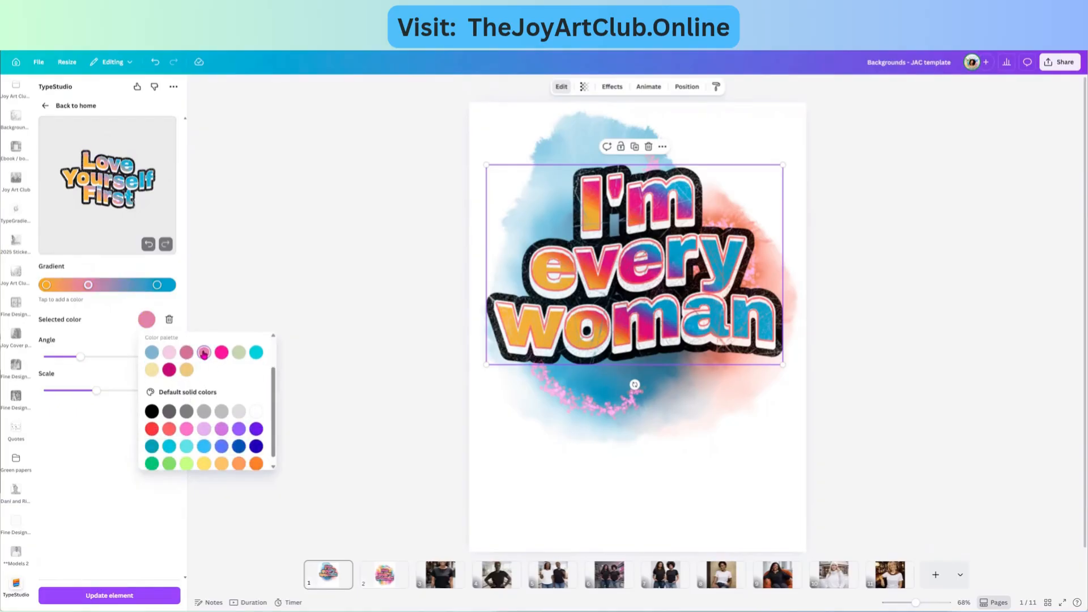
pyautogui.click(89, 288)
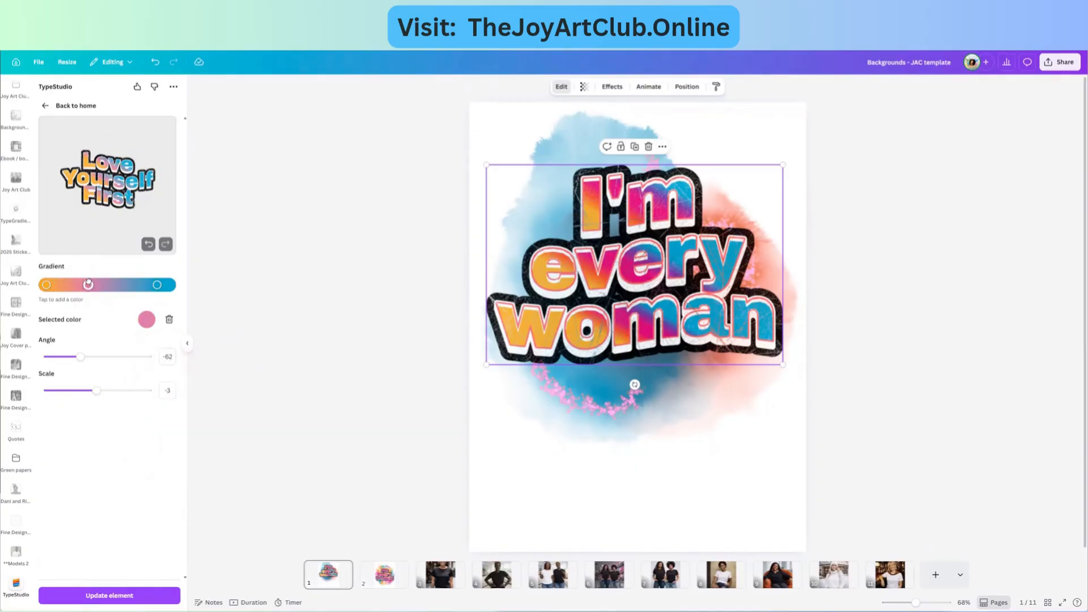
pyautogui.moveTo(88, 282); pyautogui.dragTo(35, 286)
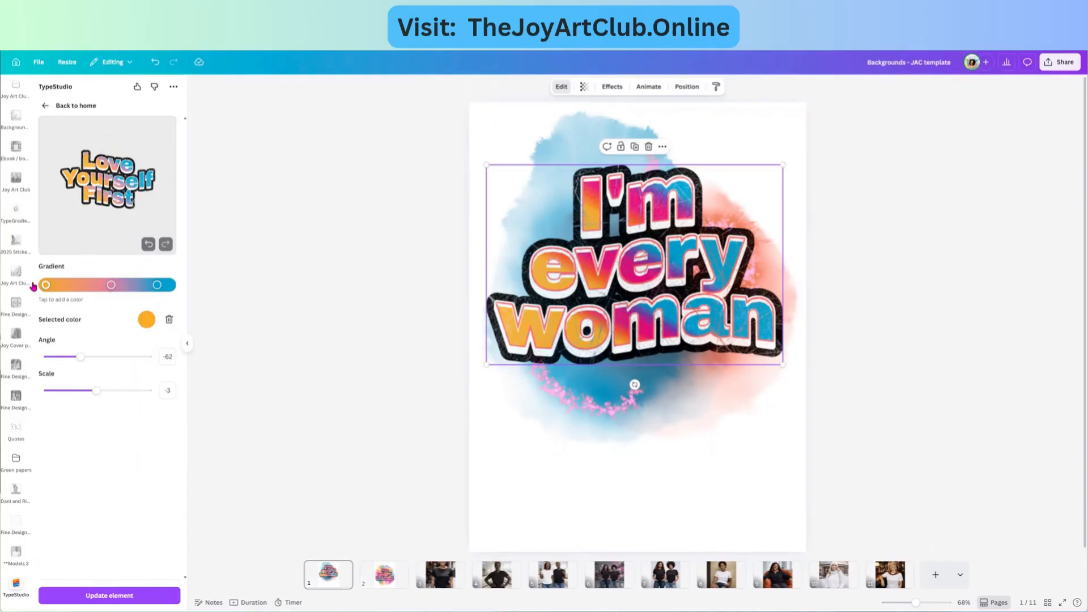
# Add a second pink stop nearer the orange end of the gradient, and set the gradient's angle to 80 and scale to -9
pyautogui.click(119, 285)
pyautogui.click(158, 286)
pyautogui.click(120, 285)
pyautogui.moveTo(119, 285); pyautogui.dragTo(85, 286)
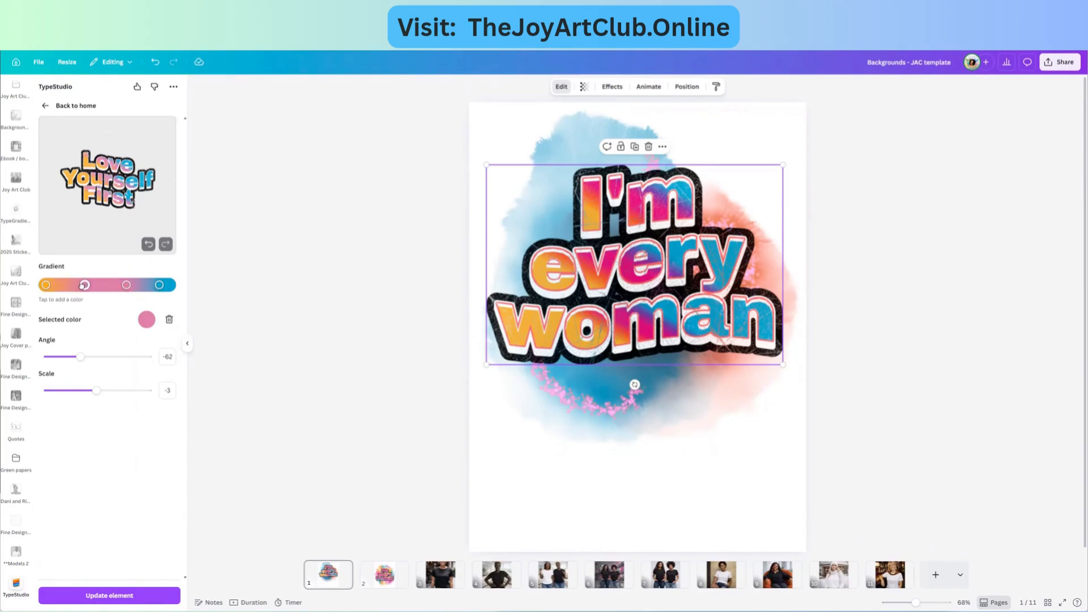
pyautogui.moveTo(80, 357)
pyautogui.mouseDown()
pyautogui.moveTo(126, 368)
pyautogui.moveTo(51, 367)
pyautogui.moveTo(136, 369)
pyautogui.moveTo(94, 363)
pyautogui.mouseUp()
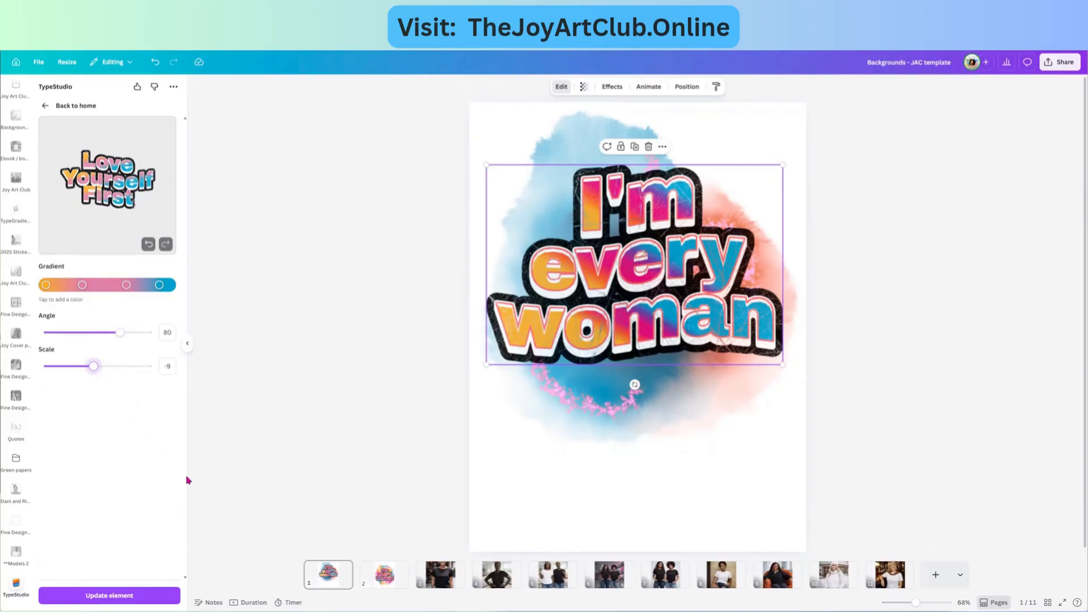
# Change the text's font to Beaver Punch and update the element on the page with the "Love Yourself First" design
pyautogui.click(45, 107)
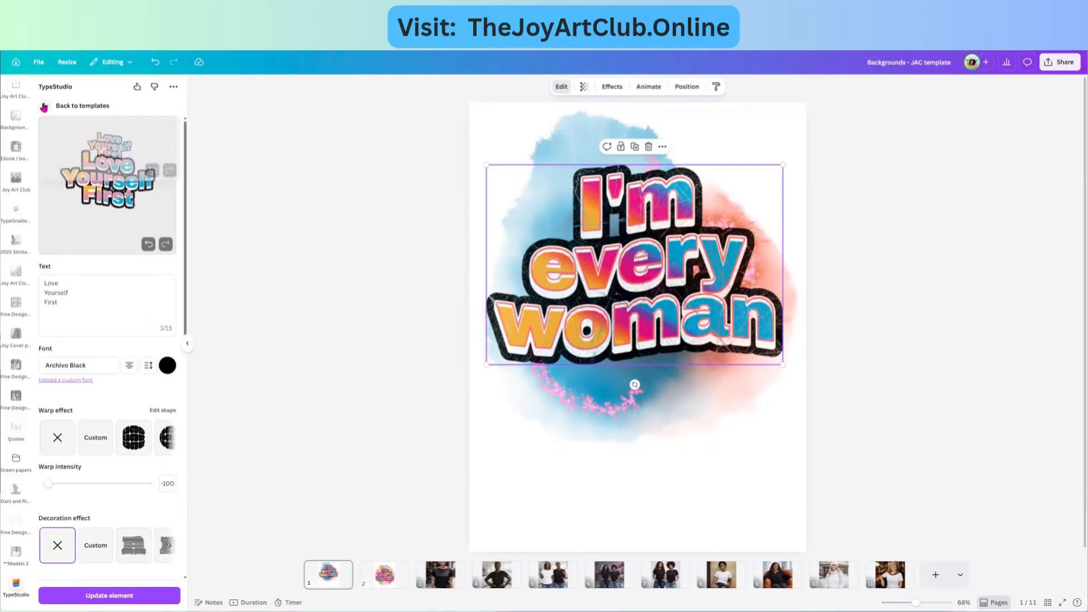
pyautogui.click(71, 366)
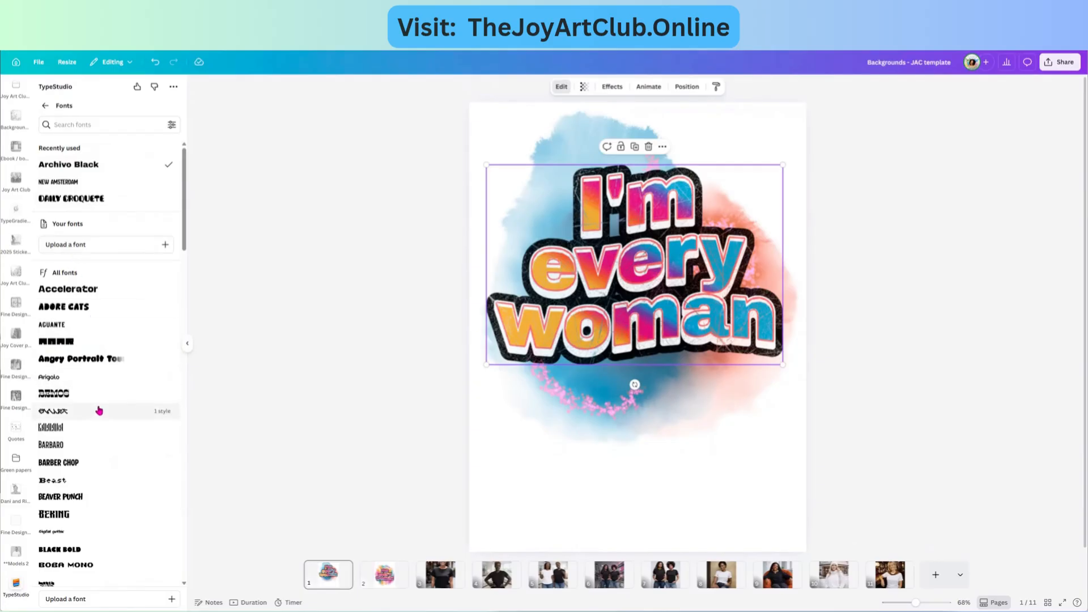
pyautogui.click(75, 497)
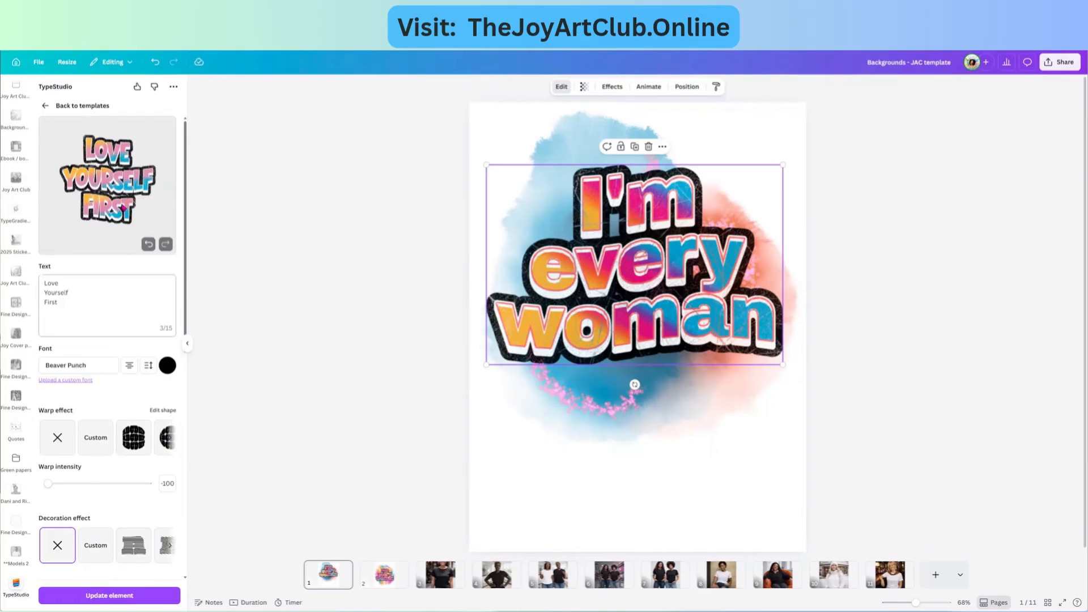
pyautogui.click(107, 596)
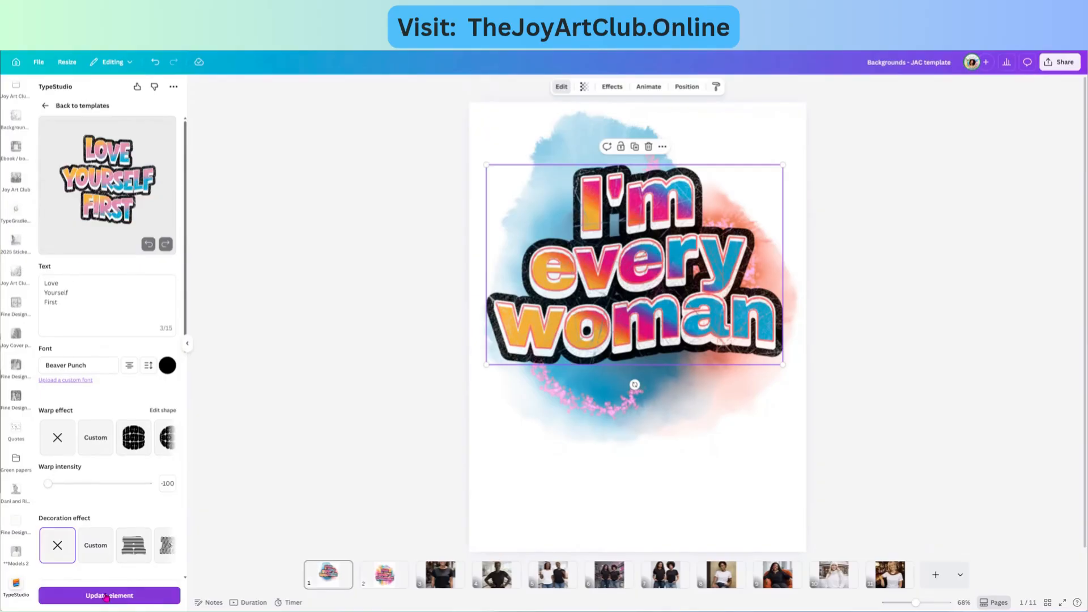
pyautogui.click(106, 595)
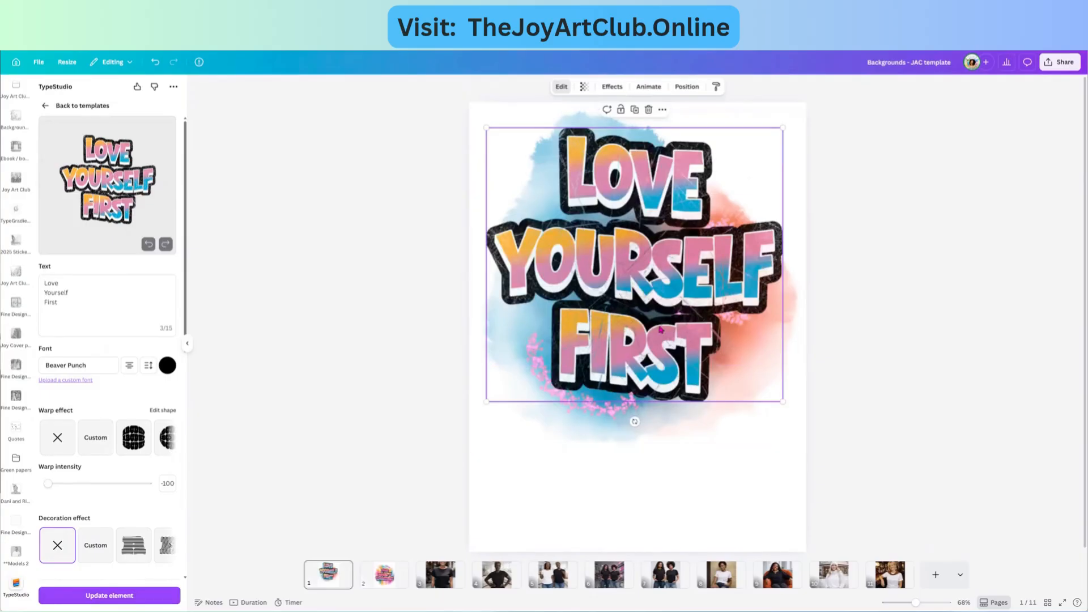
# Move the "Love Yourself First" text slightly lower and reposition the watercolor background lower on the page behind it
pyautogui.moveTo(661, 299)
pyautogui.mouseDown()
pyautogui.moveTo(661, 335)
pyautogui.moveTo(659, 313)
pyautogui.mouseUp()
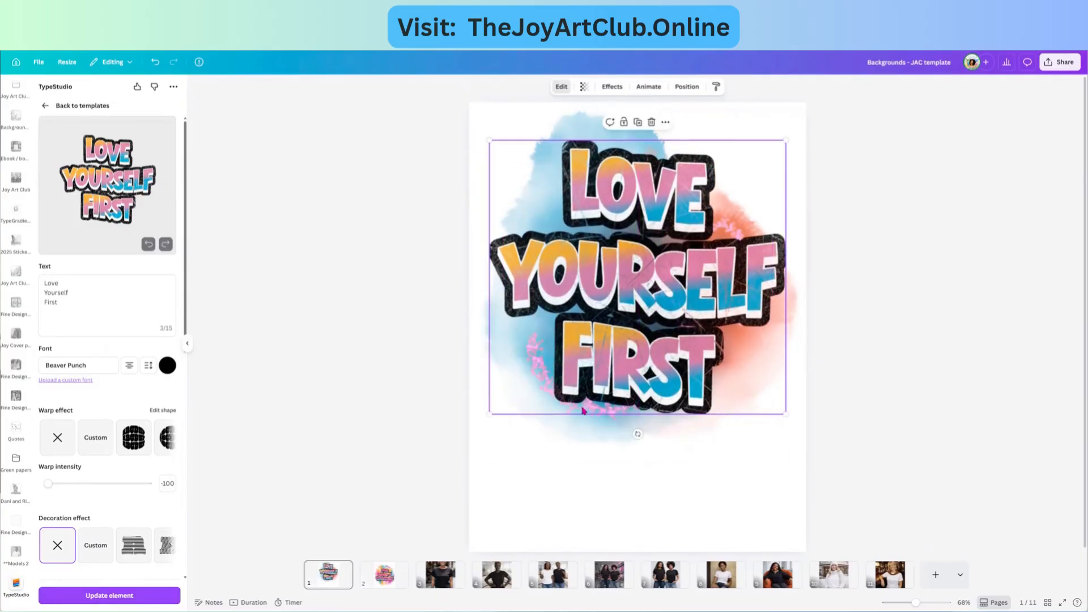
pyautogui.moveTo(586, 435); pyautogui.dragTo(561, 420)
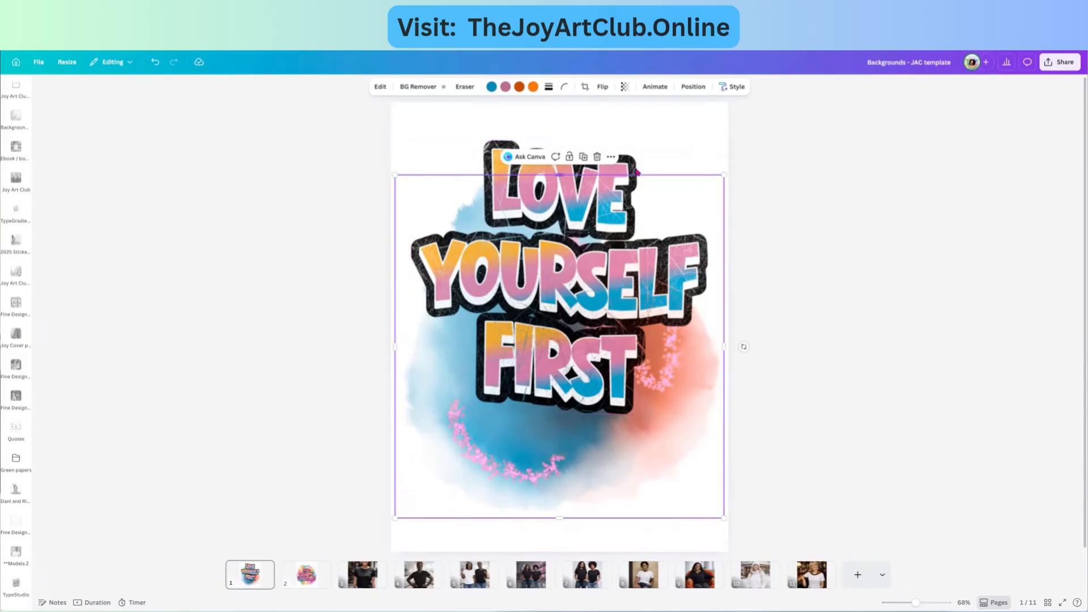
pyautogui.moveTo(513, 450); pyautogui.dragTo(510, 453)
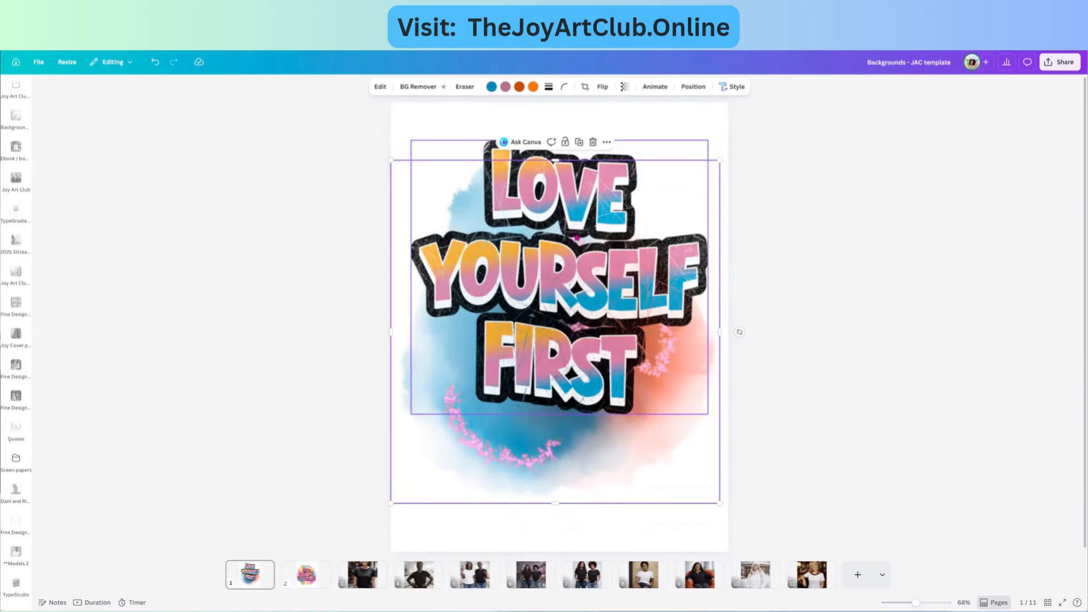
# Duplicate the watercolor background, move the copy up over the text, and rotate it a little more than half a turn
pyautogui.click(579, 142)
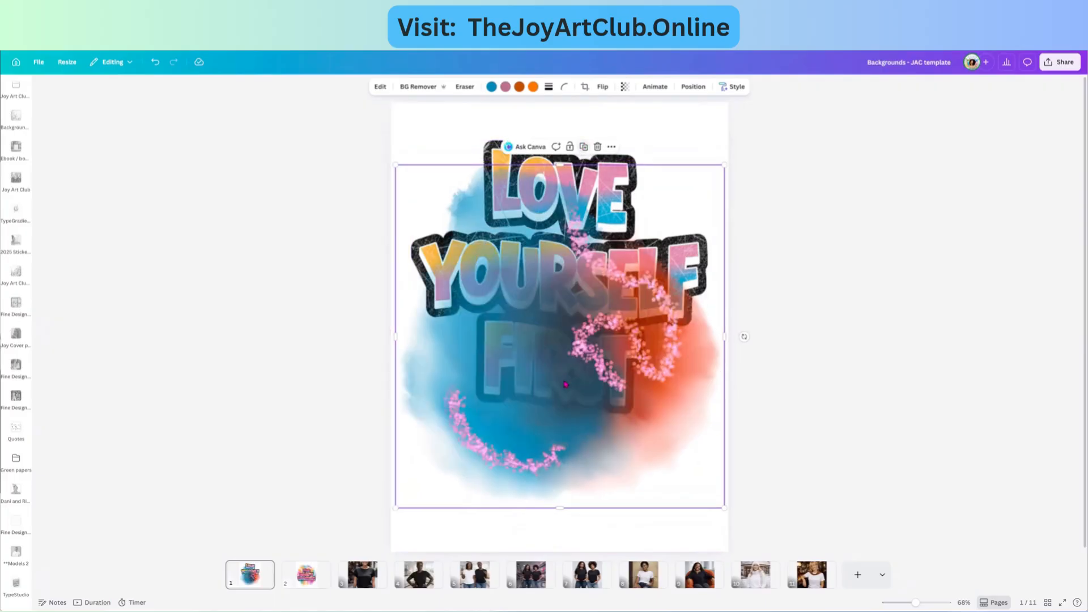
pyautogui.moveTo(548, 336); pyautogui.dragTo(551, 276)
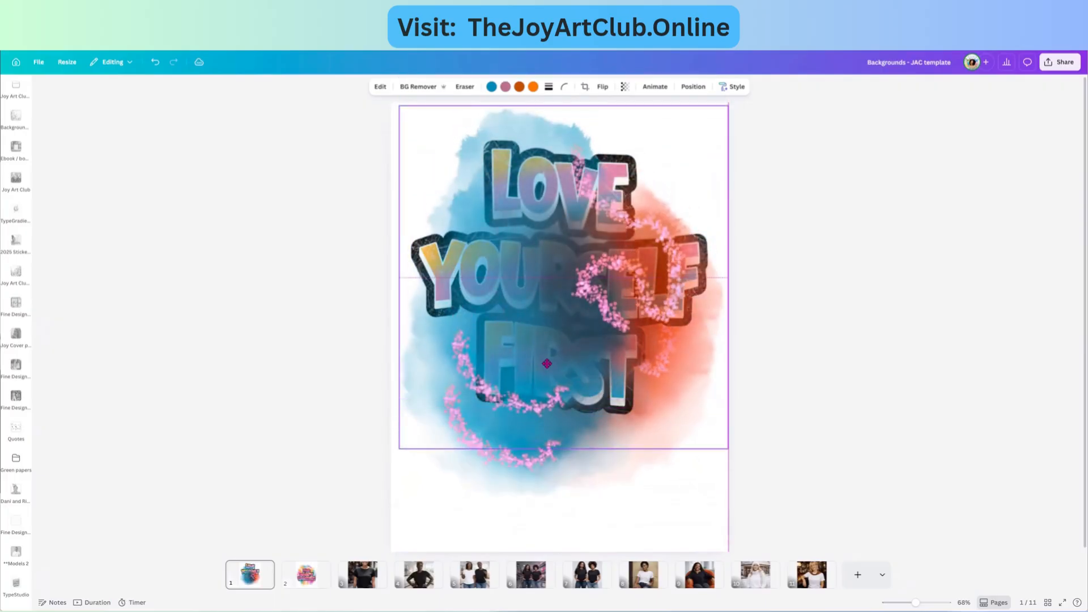
pyautogui.moveTo(748, 277); pyautogui.dragTo(378, 240)
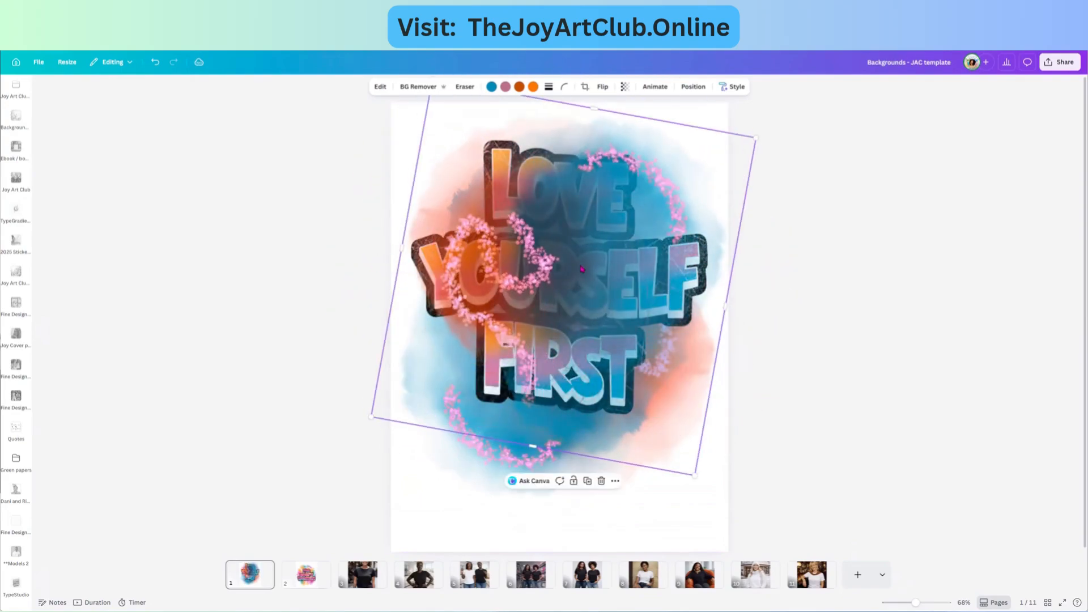
pyautogui.moveTo(575, 233); pyautogui.dragTo(570, 228)
# Send the rotated watercolor copy to the back, and move the text and both watercolors together slightly down the page
pyautogui.rightClick(665, 199)
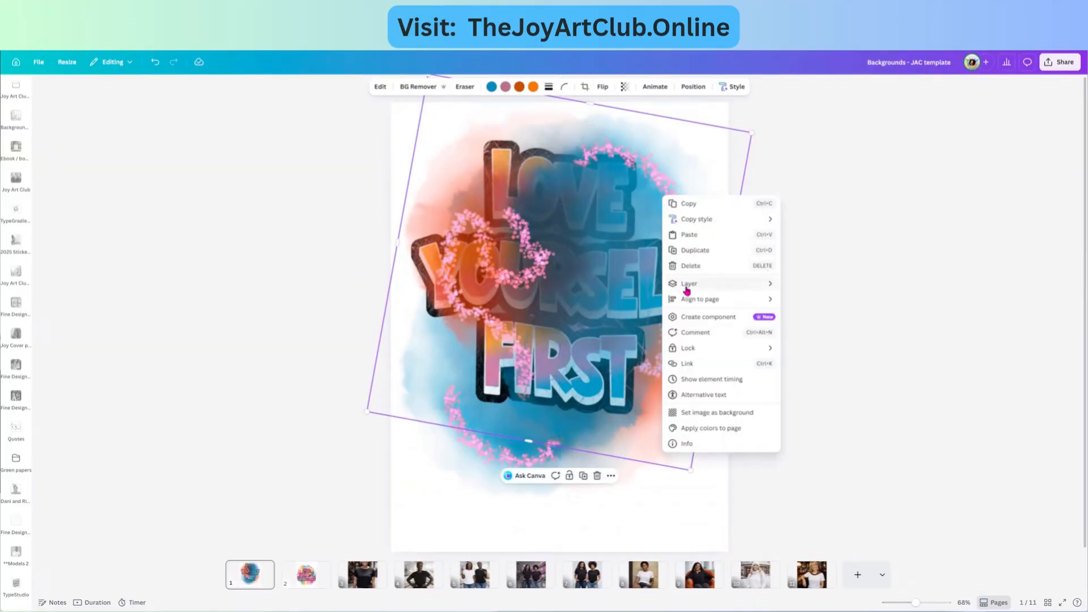
pyautogui.moveTo(728, 290)
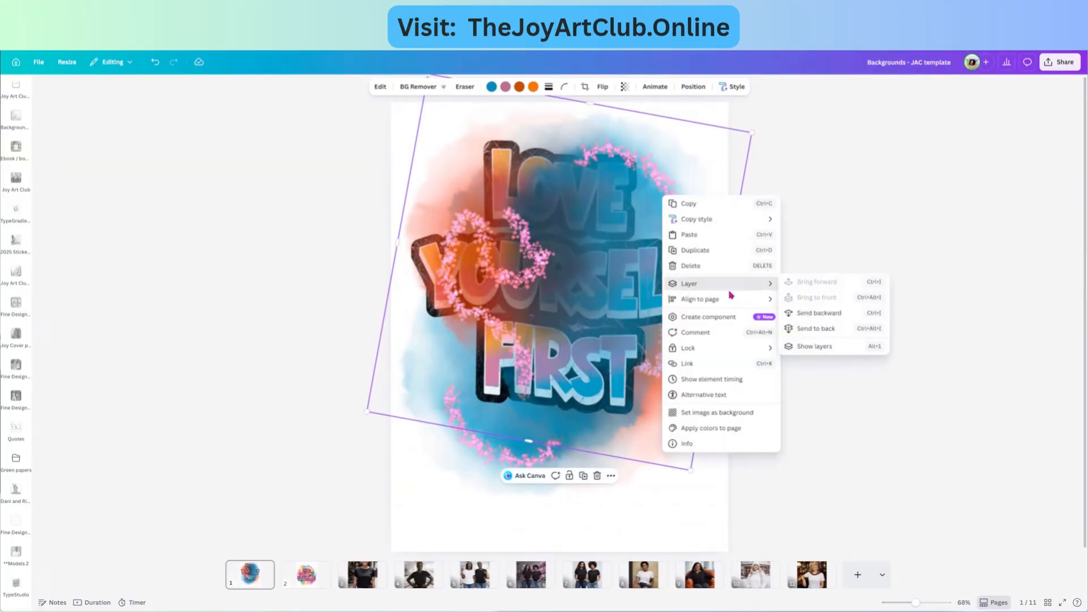
pyautogui.click(808, 330)
pyautogui.click(877, 314)
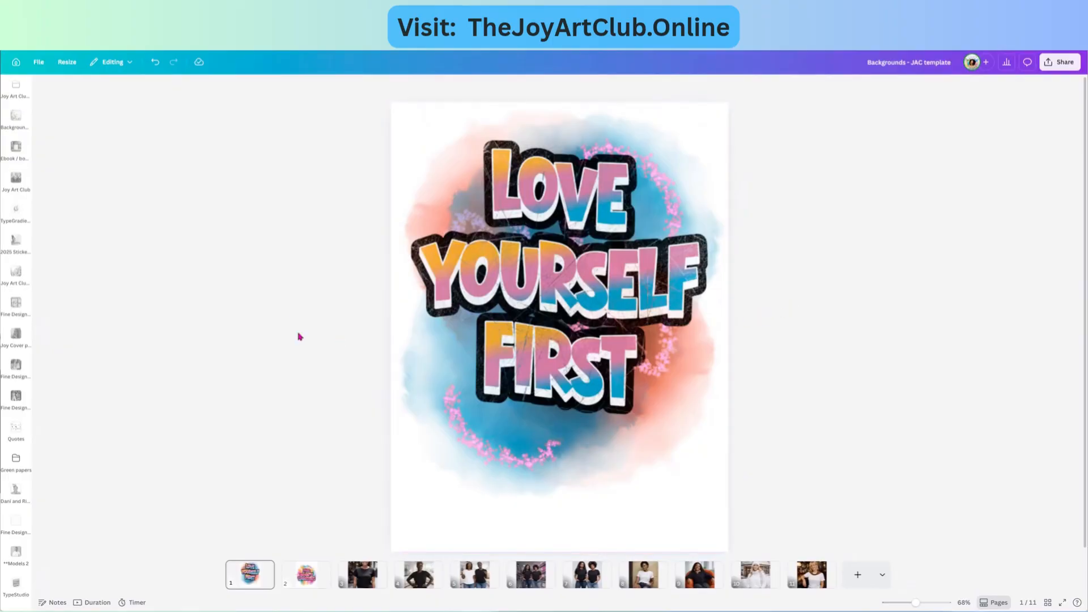
pyautogui.moveTo(295, 391); pyautogui.dragTo(616, 213)
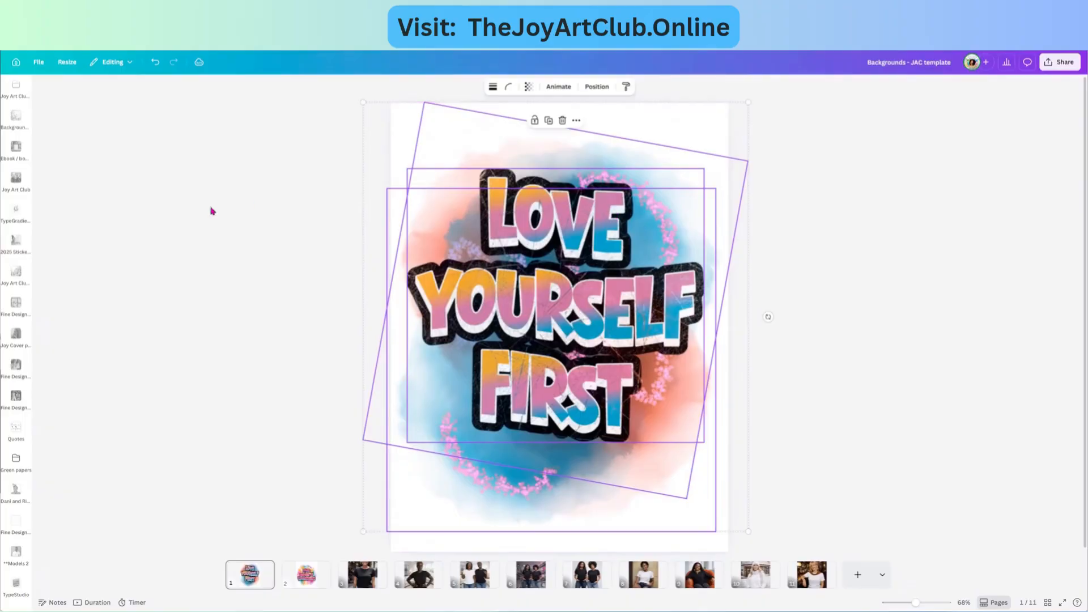
pyautogui.click(222, 271)
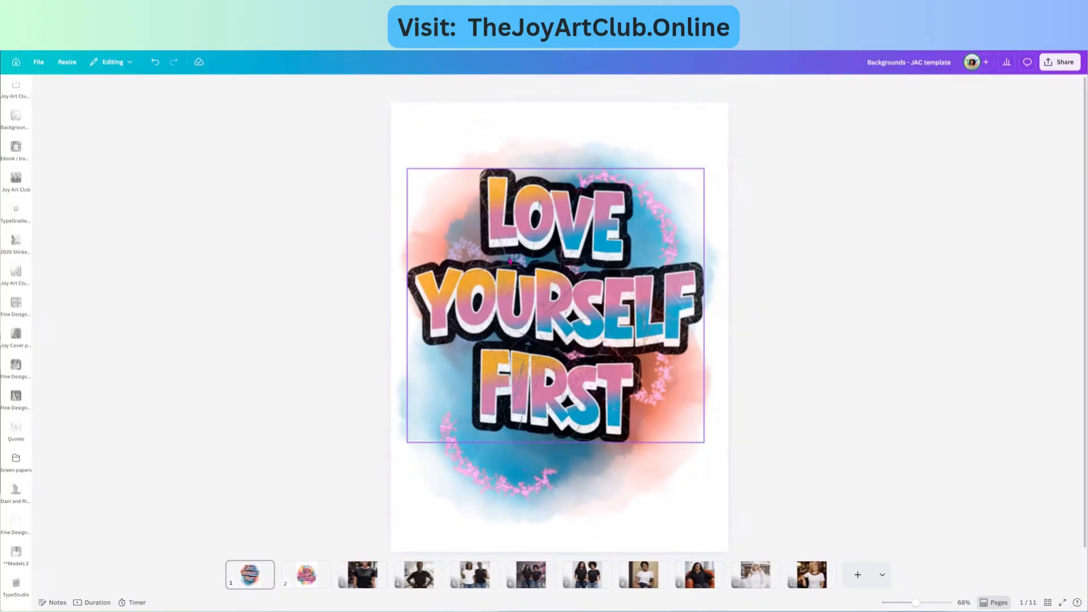
# Change the page background color to black from the text image's photo colors
pyautogui.click(448, 208)
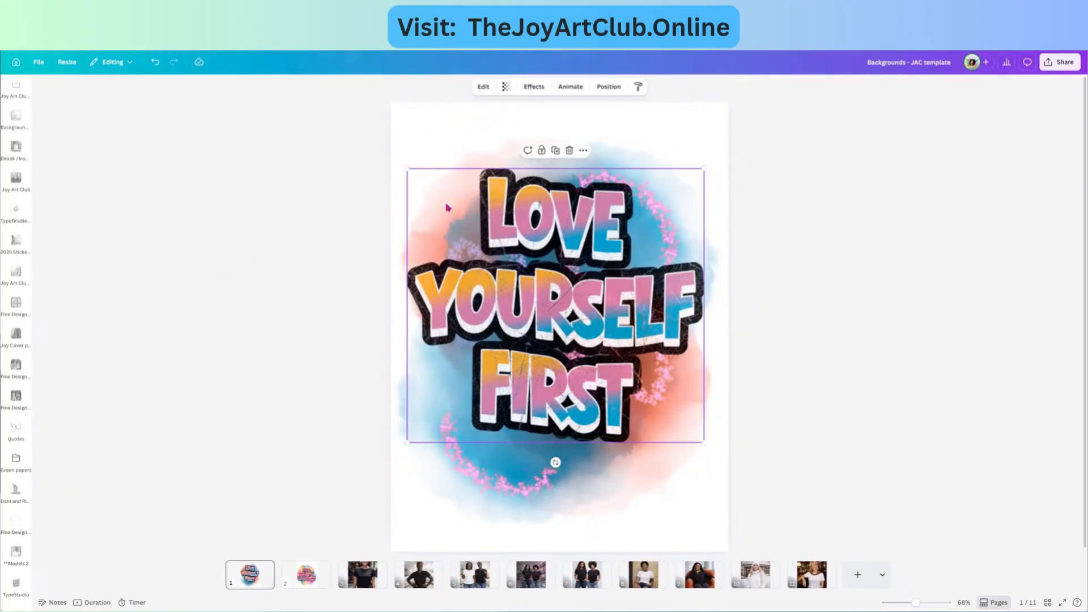
pyautogui.click(395, 119)
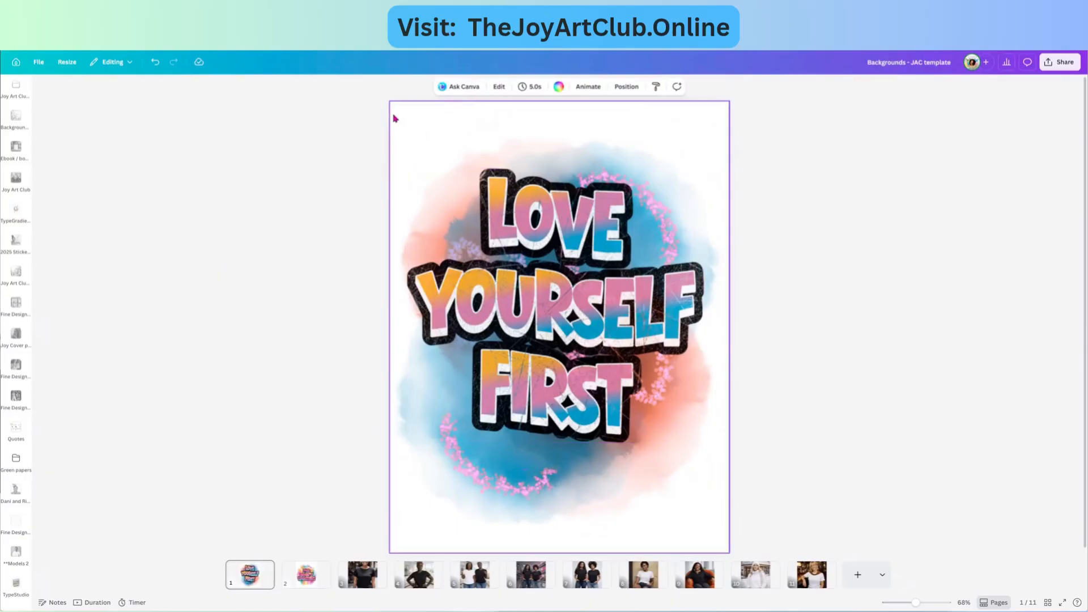
pyautogui.click(559, 88)
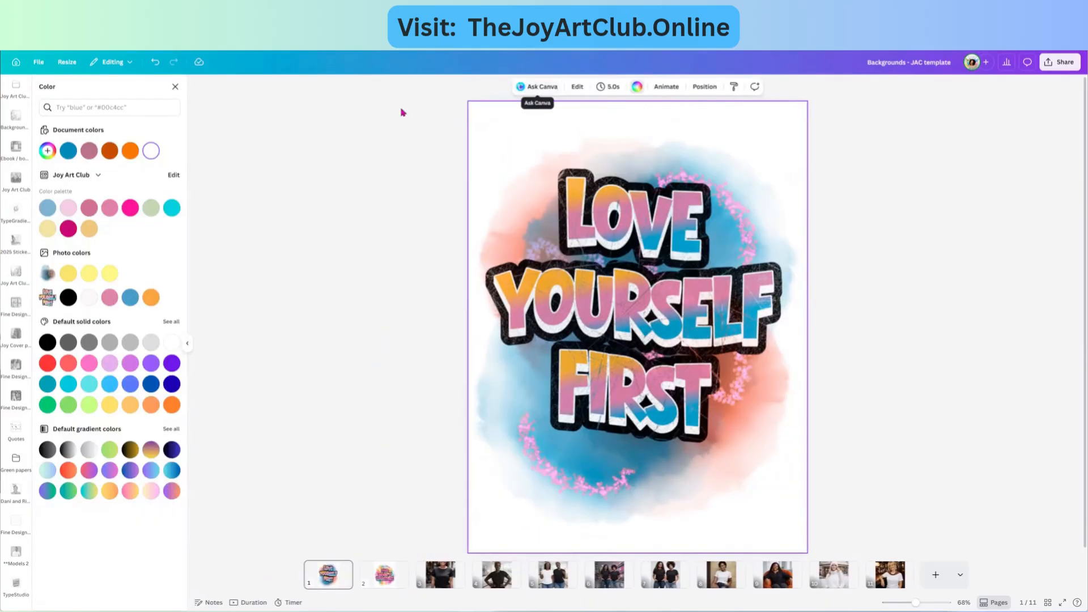
pyautogui.click(68, 297)
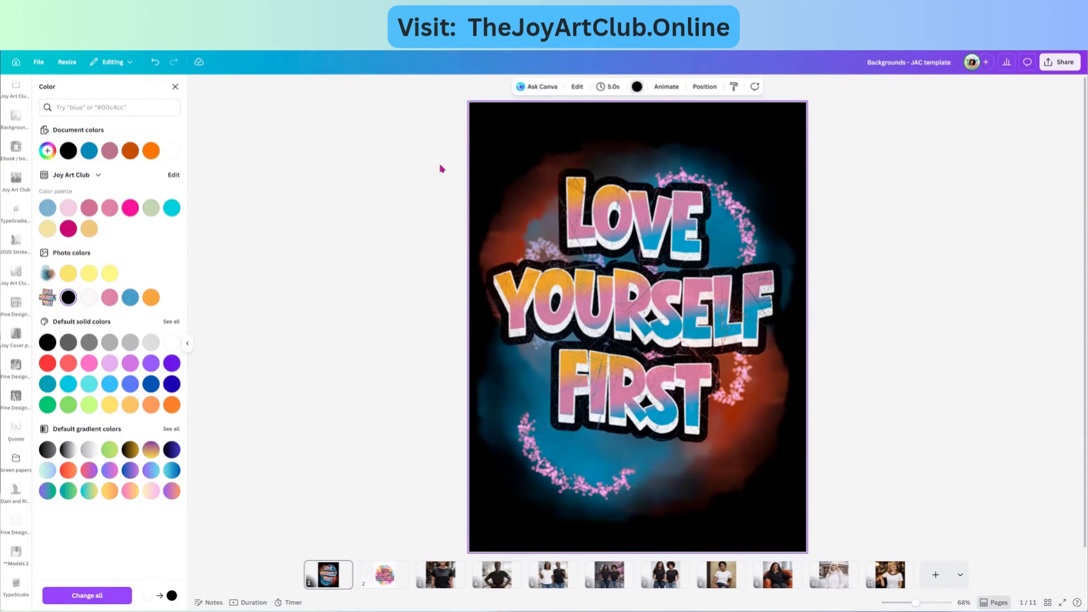
pyautogui.click(329, 158)
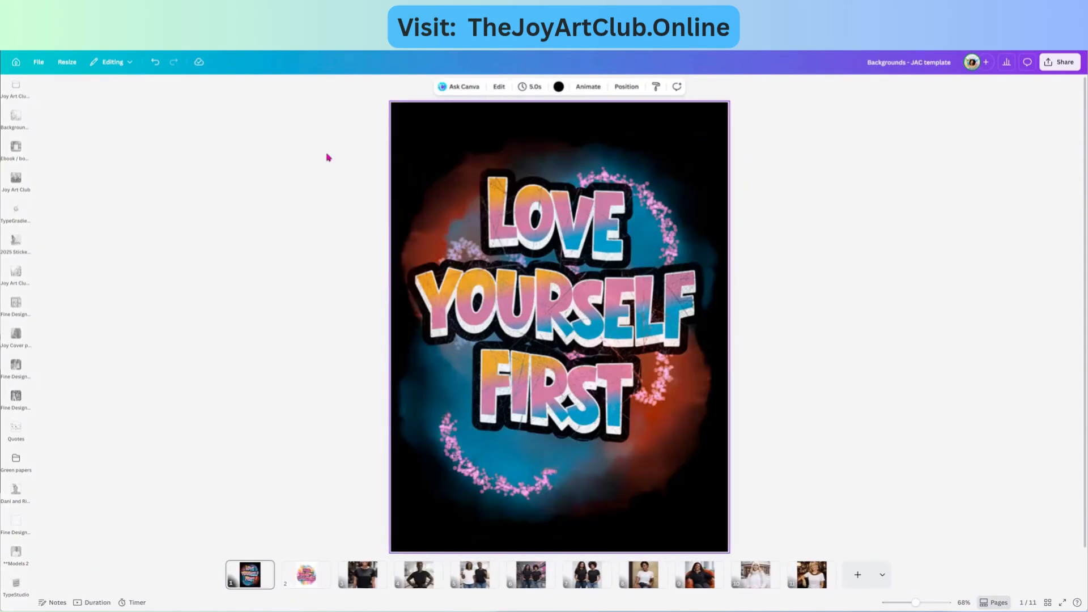
# Move the text slightly lower to center it horizontally, and nudge the rotated watercolor up and the original watercolor slightly
pyautogui.click(604, 251)
pyautogui.moveTo(606, 269); pyautogui.dragTo(605, 267)
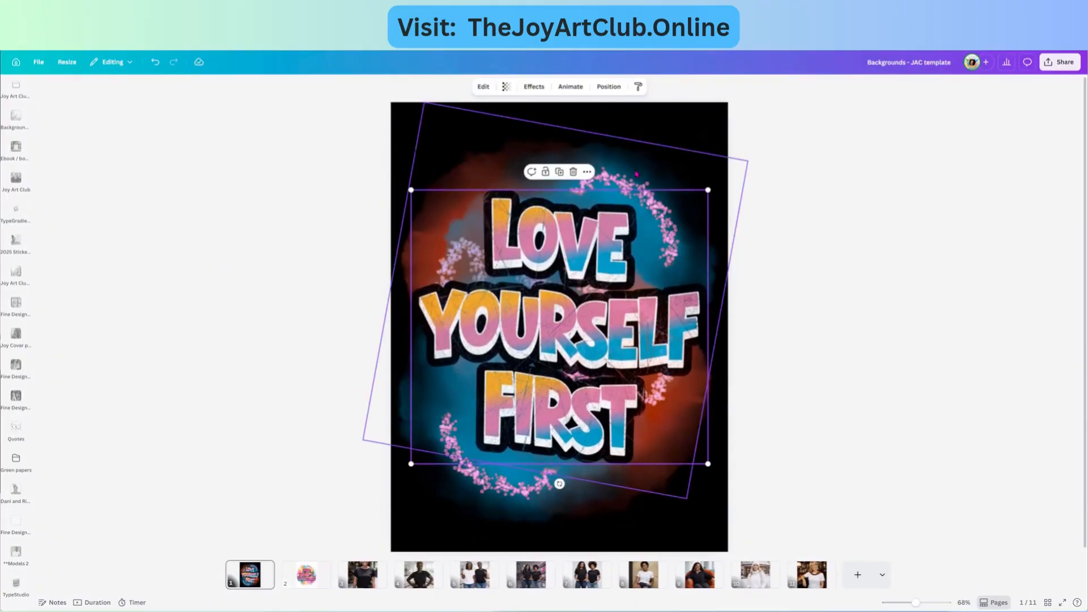
pyautogui.moveTo(637, 174); pyautogui.dragTo(635, 160)
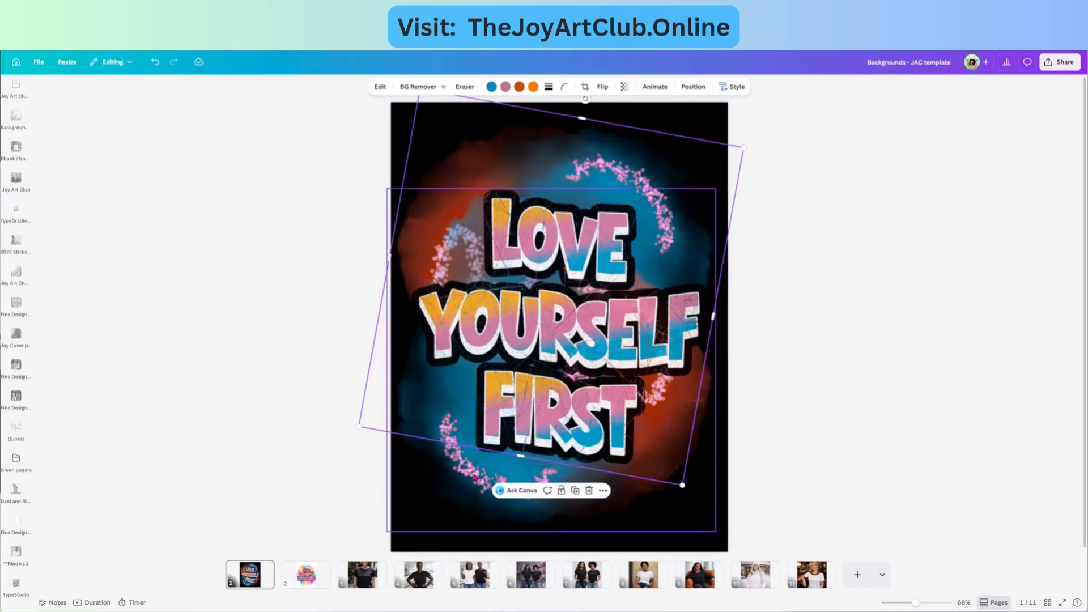
pyautogui.moveTo(475, 477); pyautogui.dragTo(473, 472)
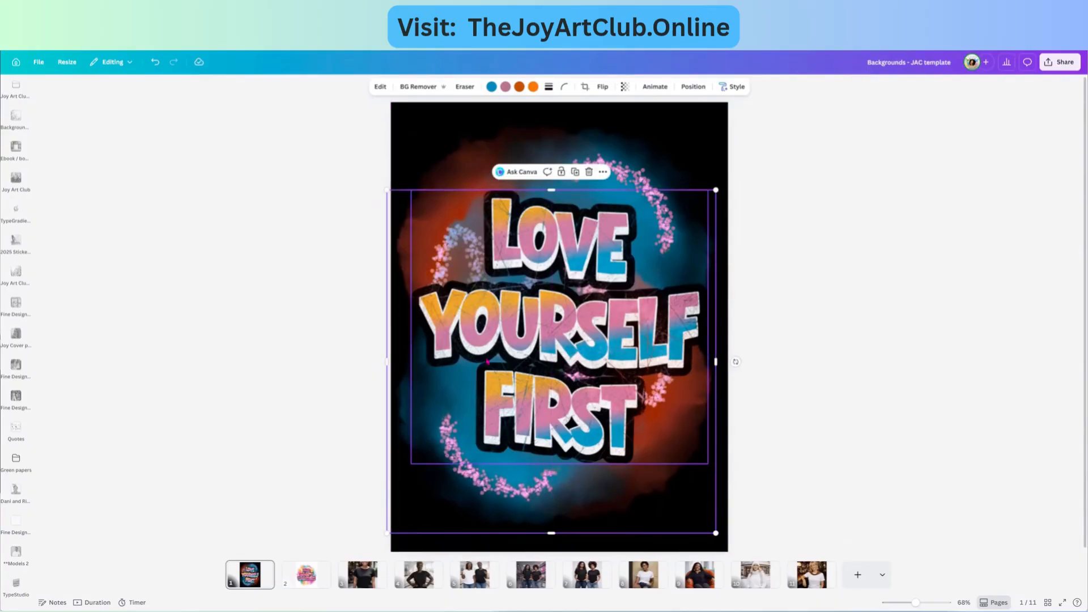
# Recolor the dark orange of the rotated upper watercolor to white
pyautogui.click(483, 170)
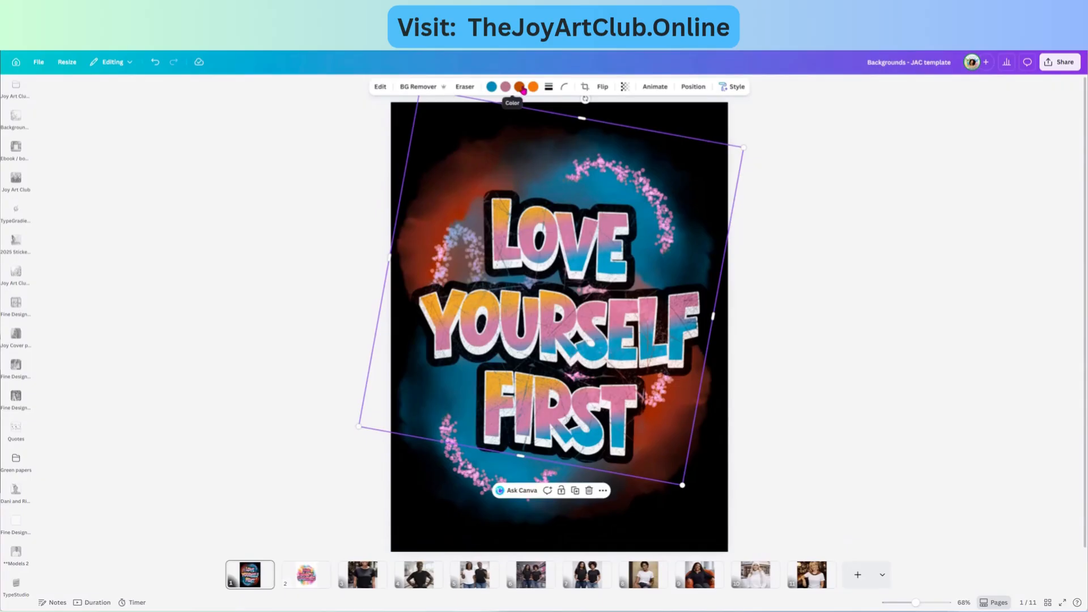
pyautogui.click(520, 88)
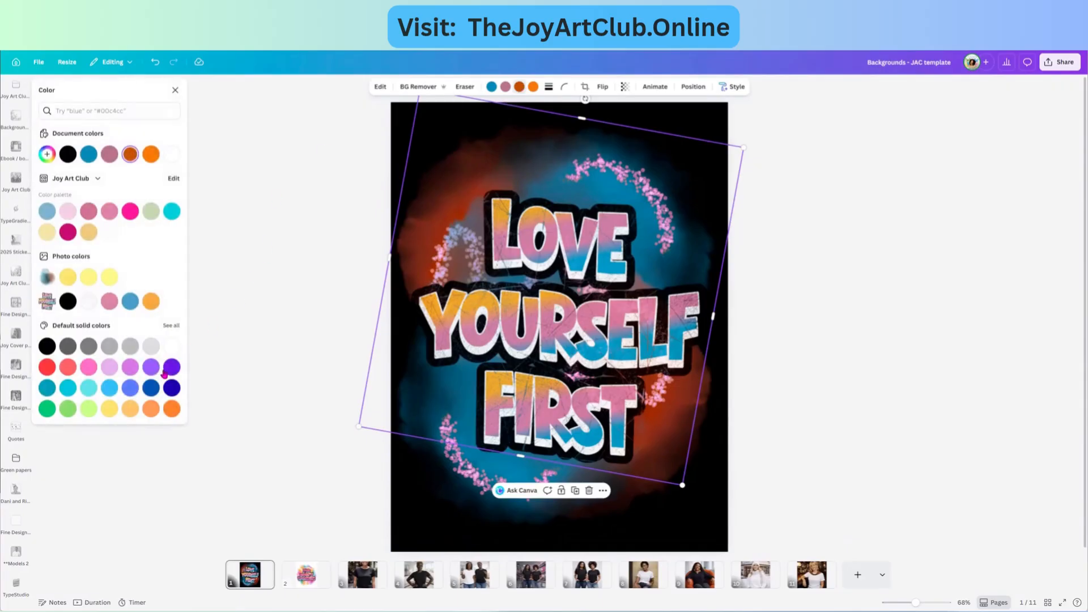
pyautogui.click(172, 347)
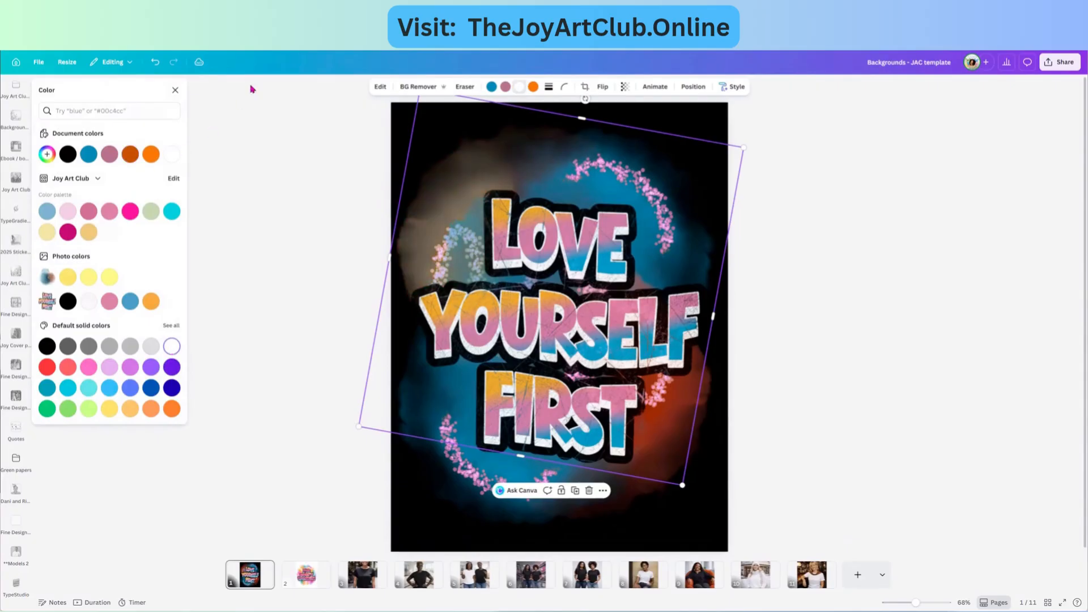
# Undo the white recolor of the rotated upper watercolor and select the page background instead
pyautogui.click(155, 63)
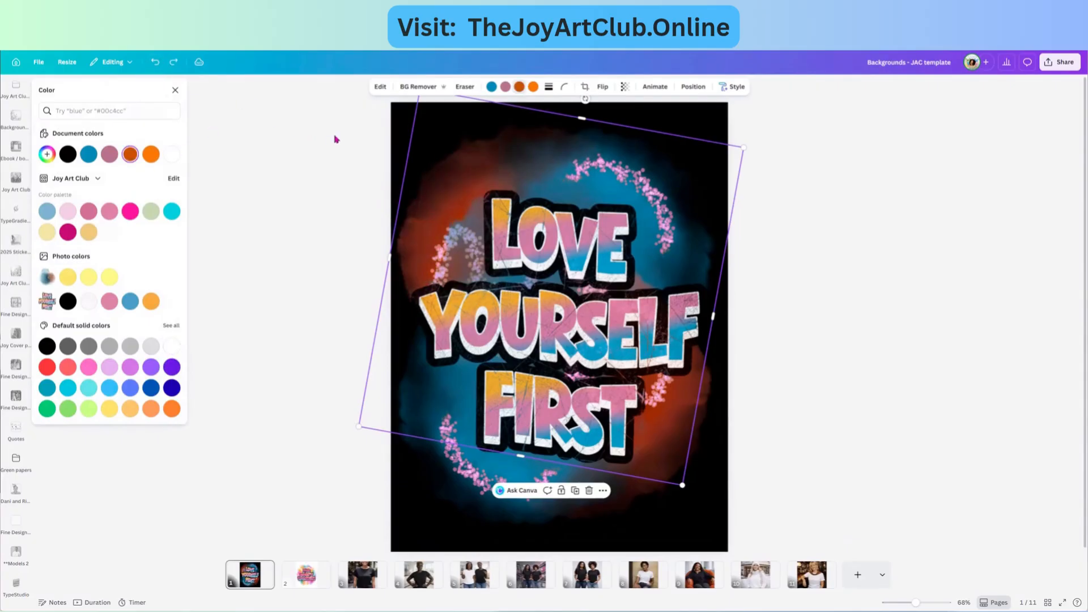
pyautogui.click(399, 127)
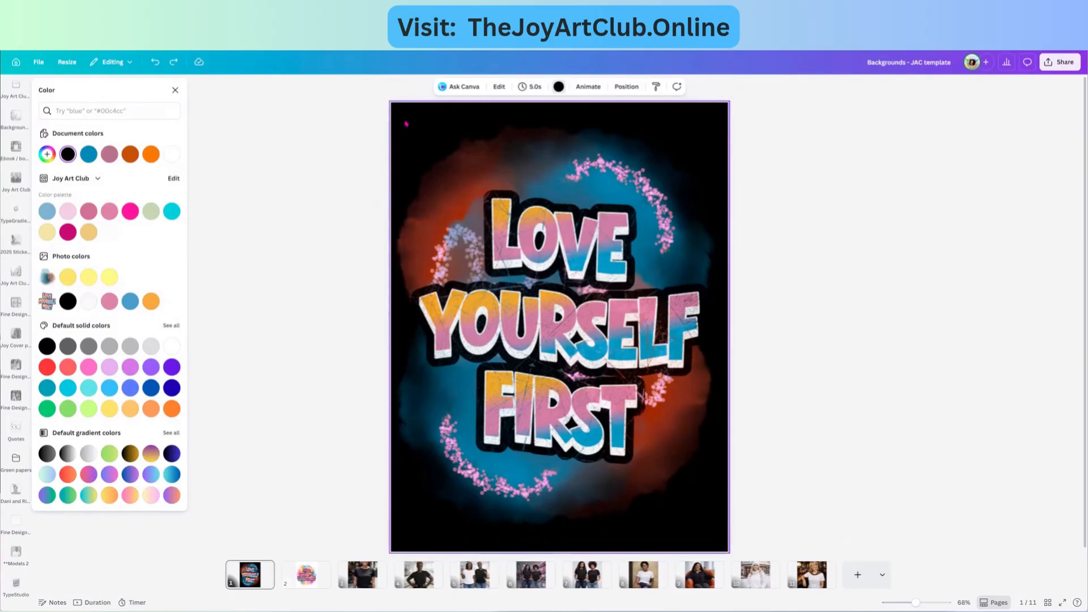
pyautogui.hotkey('ctrl', 'y')
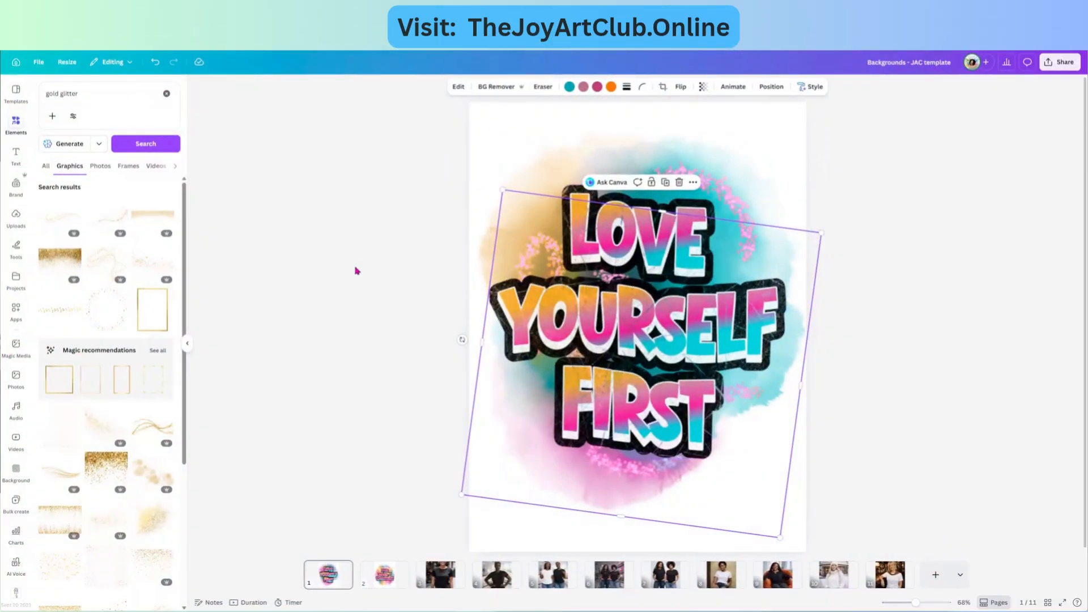
pyautogui.click(750, 173)
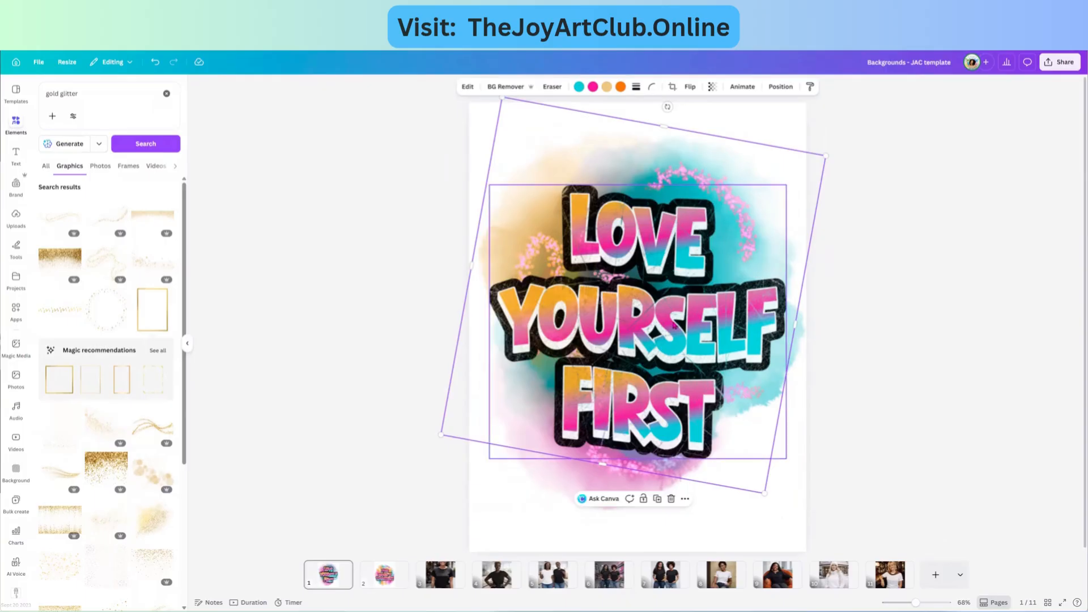
pyautogui.doubleClick(673, 324)
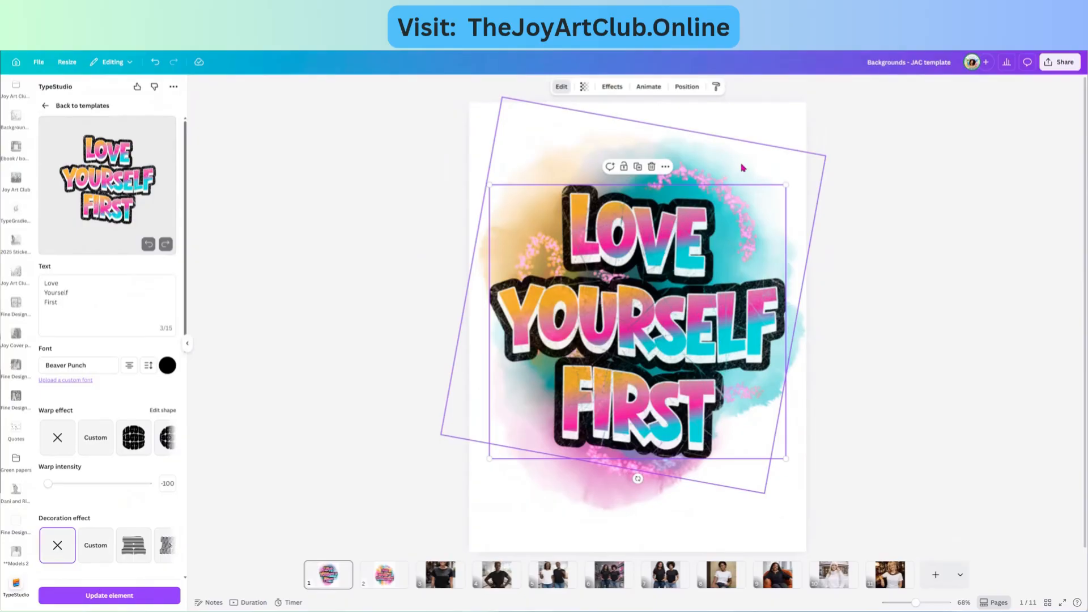
pyautogui.click(386, 403)
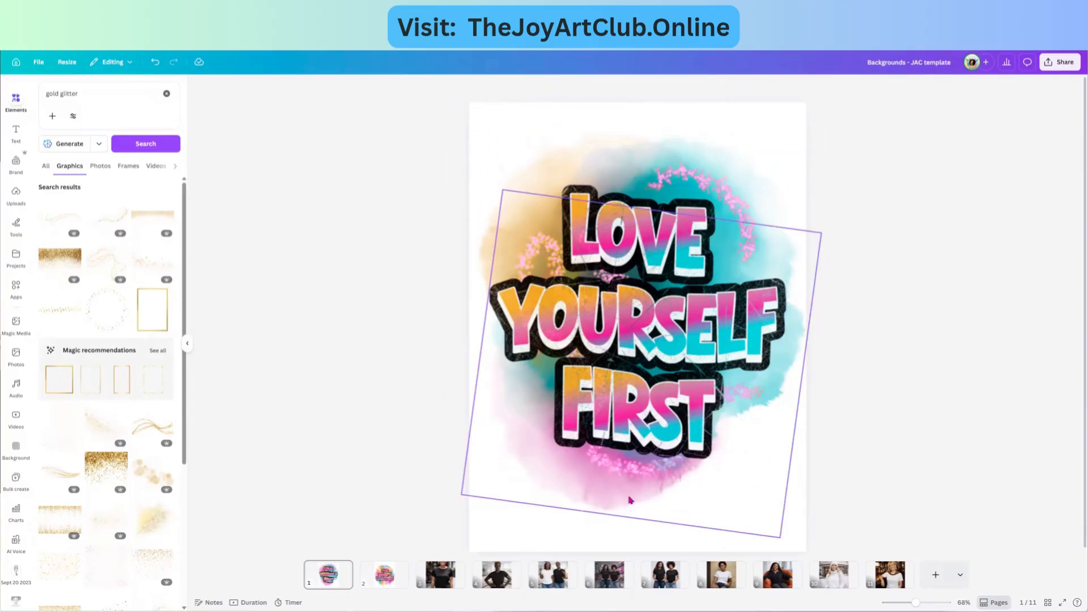
pyautogui.click(527, 178)
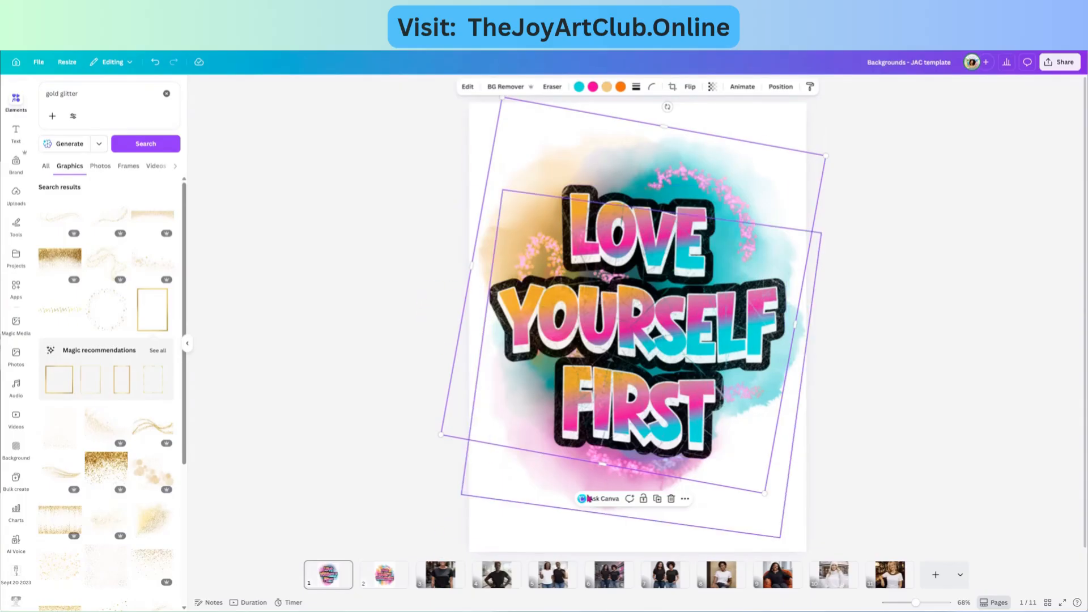
pyautogui.click(960, 575)
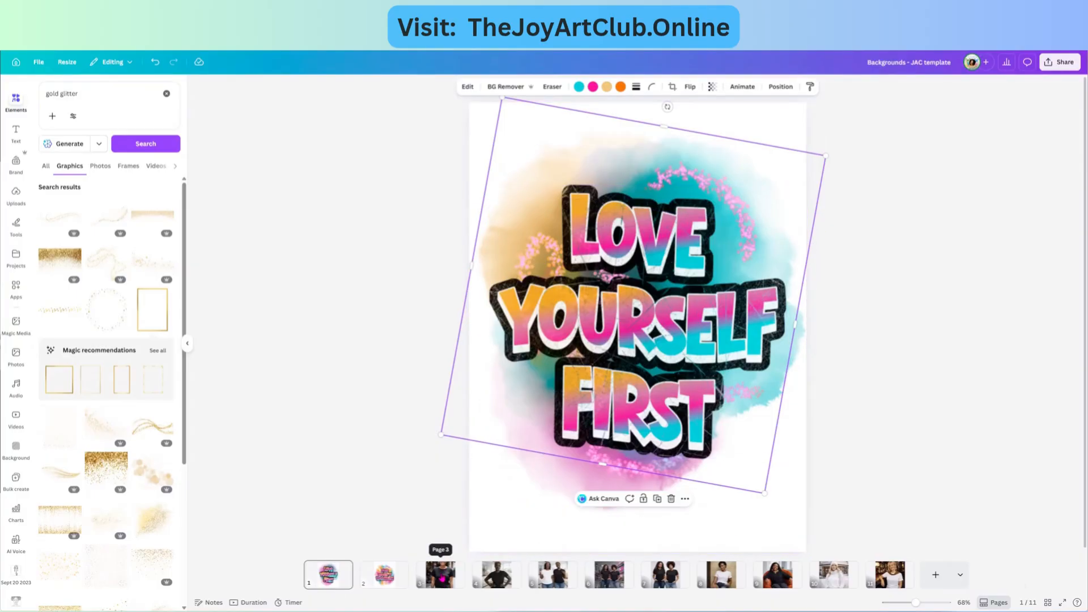
# Review the black T-shirt mockup on page 3 and the text designs on pages 2 and 1, each fitted in view
pyautogui.click(441, 575)
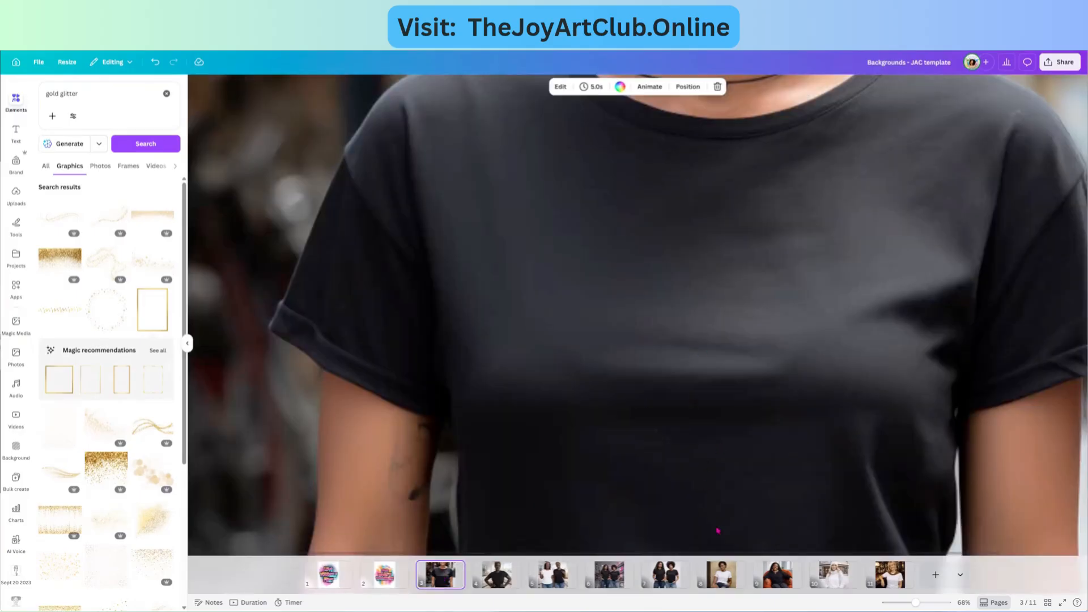
pyautogui.moveTo(916, 603); pyautogui.dragTo(899, 603)
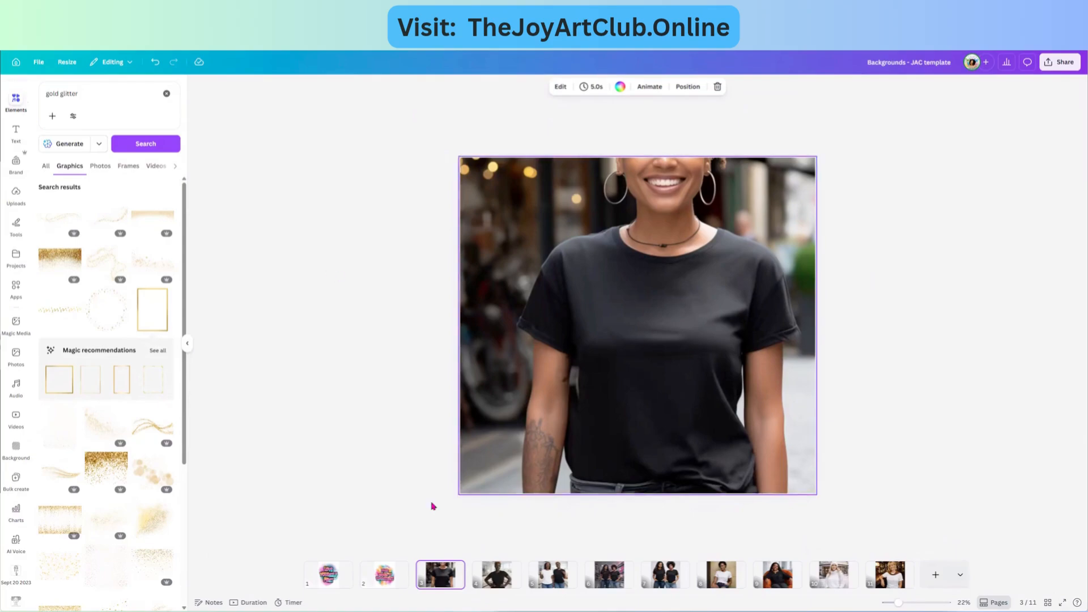
pyautogui.click(383, 582)
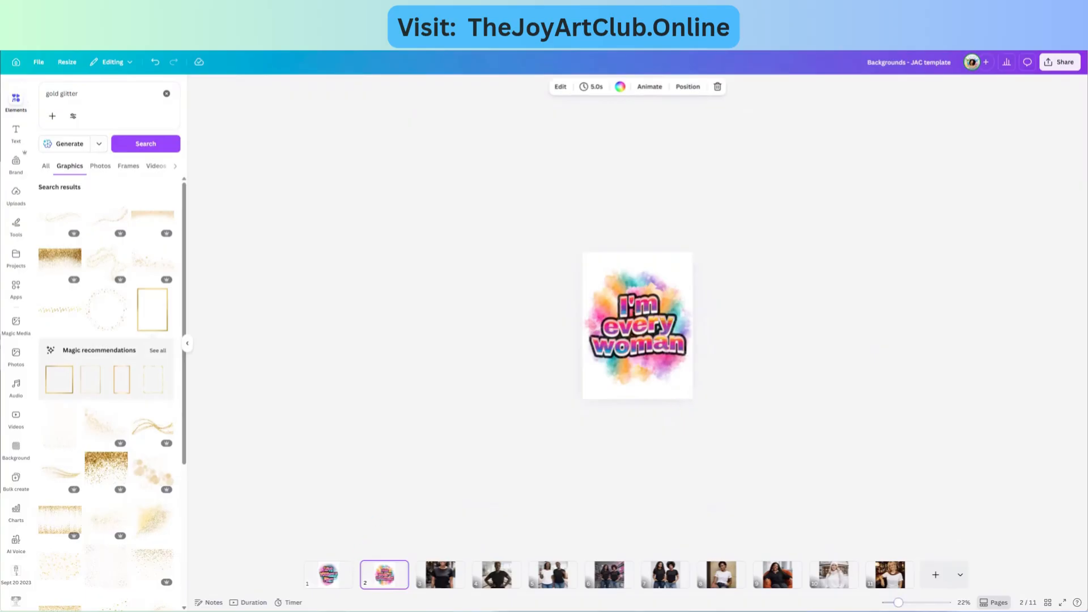
pyautogui.moveTo(898, 603); pyautogui.dragTo(915, 603)
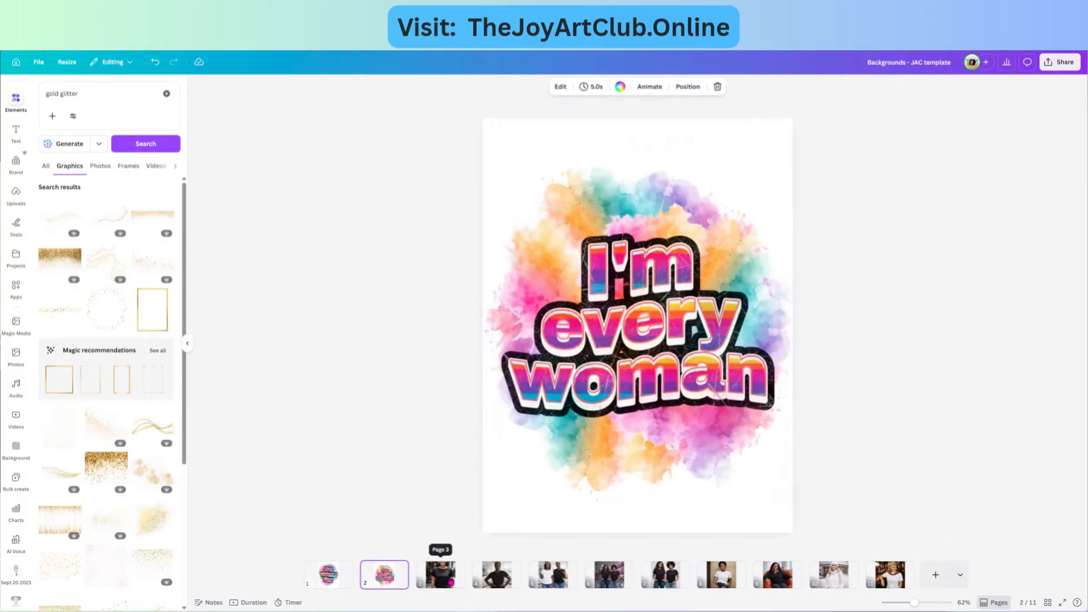
pyautogui.click(441, 575)
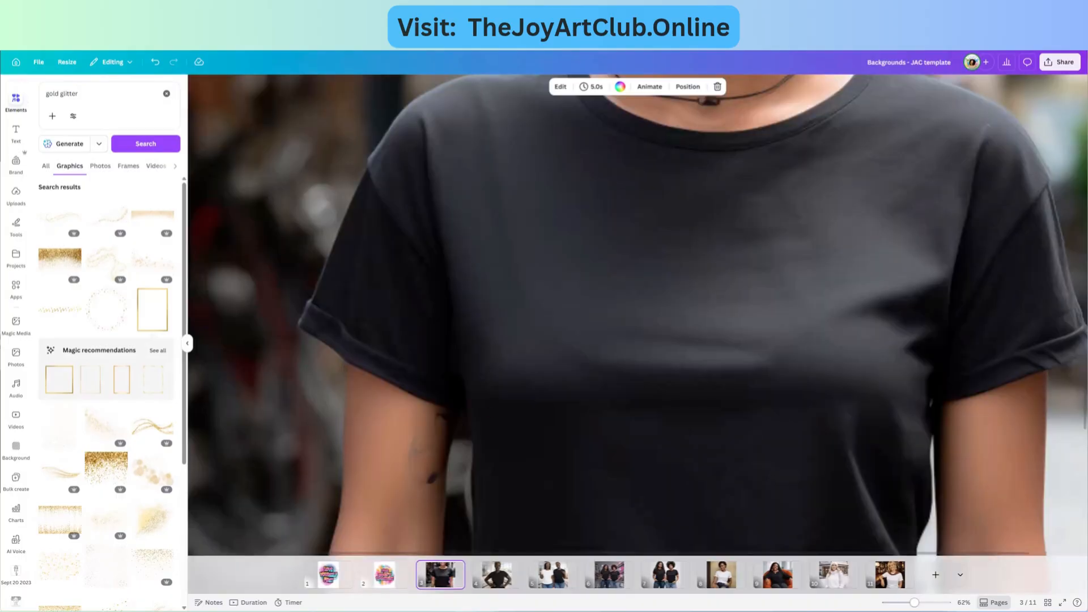
pyautogui.moveTo(914, 603)
pyautogui.mouseDown()
pyautogui.moveTo(892, 603)
pyautogui.moveTo(902, 602)
pyautogui.mouseUp()
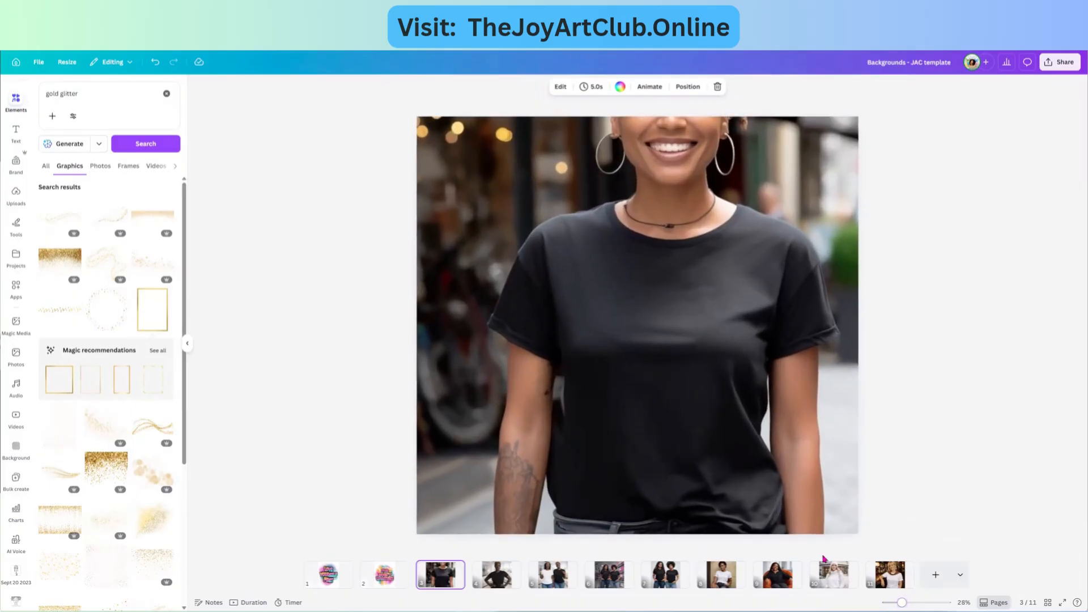
pyautogui.click(612, 394)
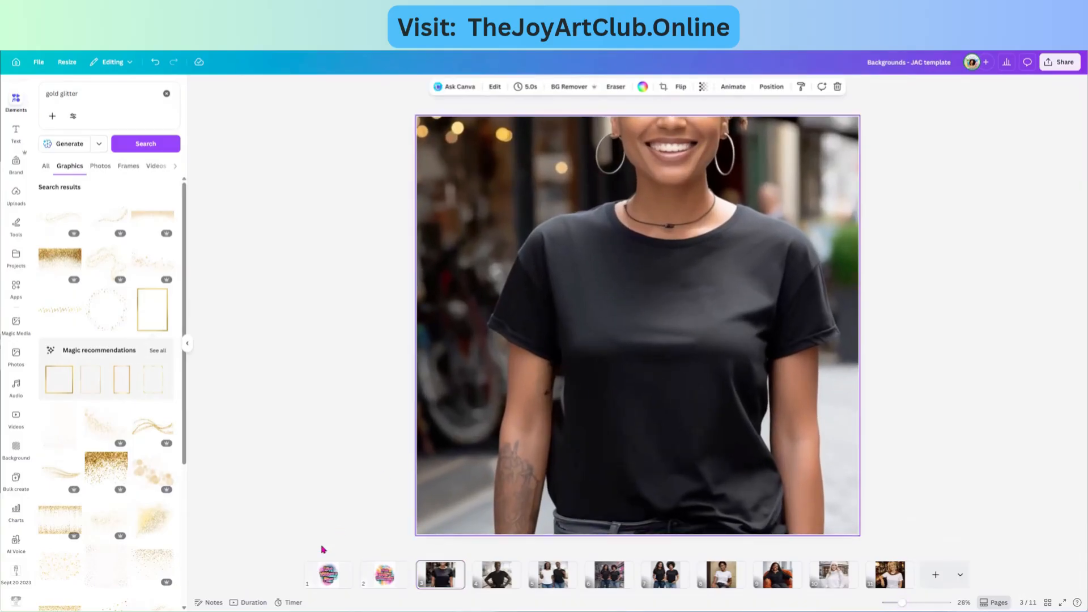
pyautogui.click(333, 581)
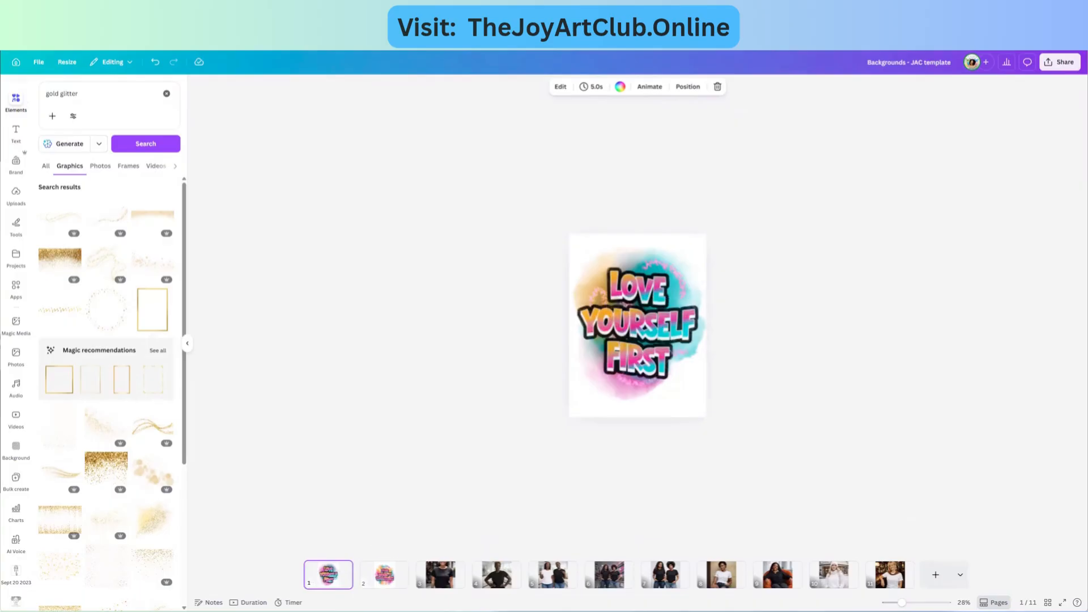
pyautogui.moveTo(902, 603); pyautogui.dragTo(913, 602)
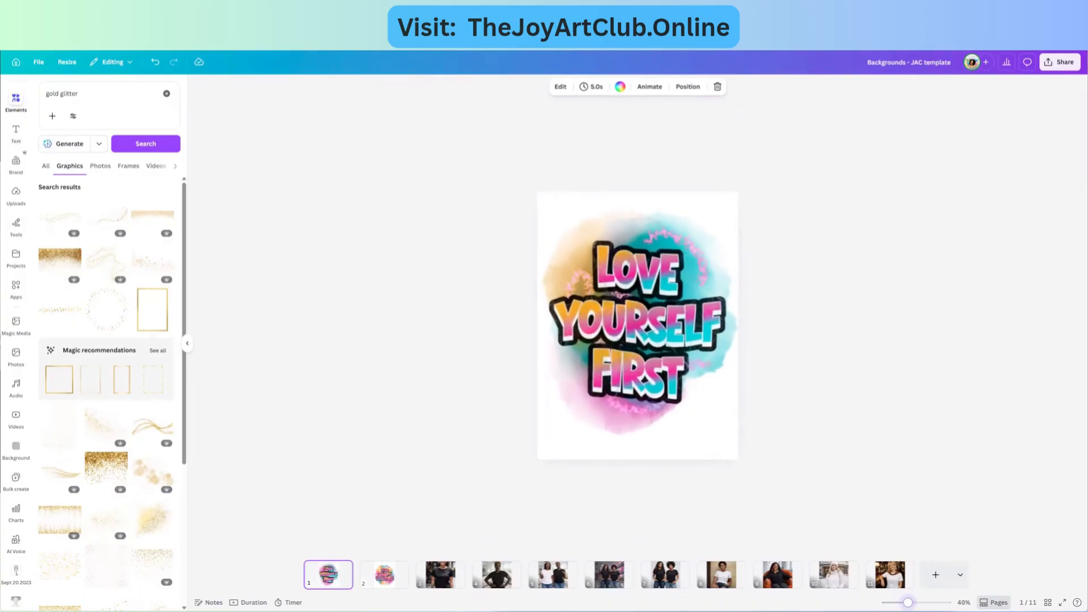
# Download page 2 with the "I'm every woman" design as a PNG at size 2.75 with a transparent background
pyautogui.click(1059, 62)
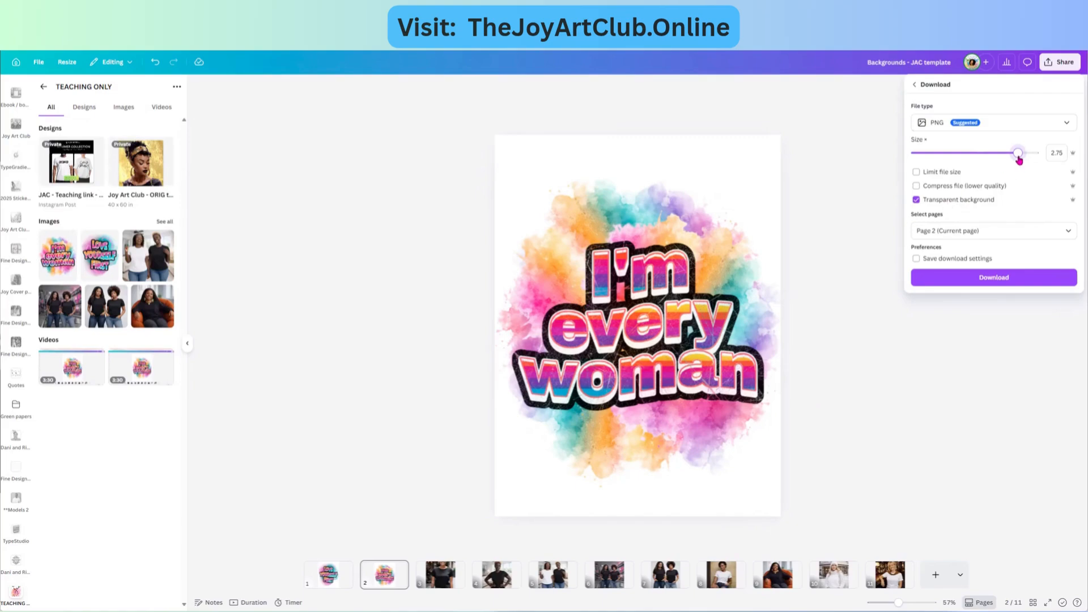
pyautogui.click(995, 283)
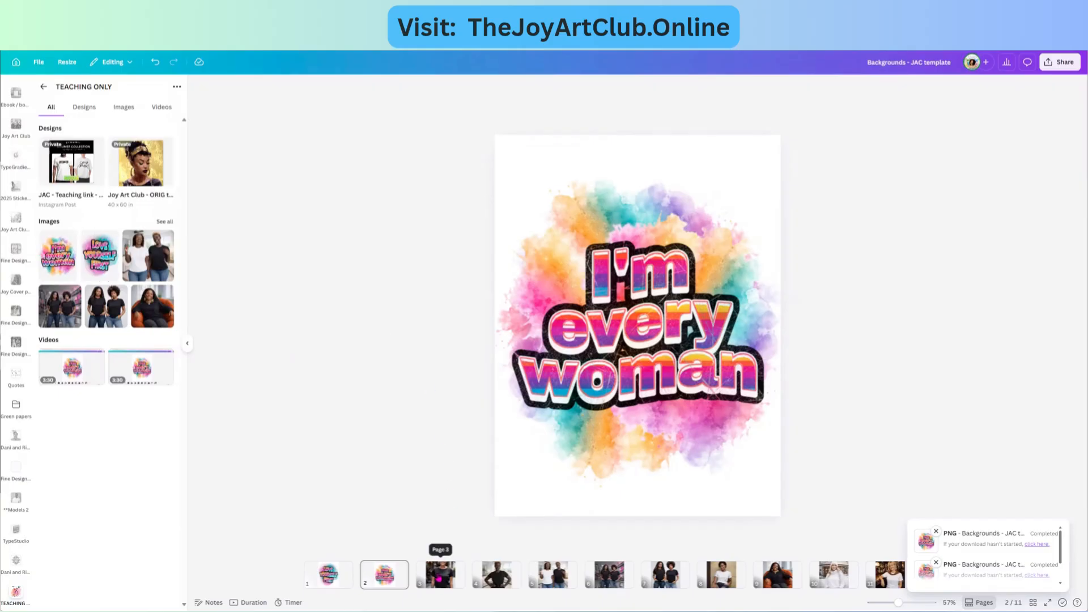
# Add the "I'm every woman" image from the TEACHING ONLY folder to the black T-shirt mockup on page 3
pyautogui.click(440, 575)
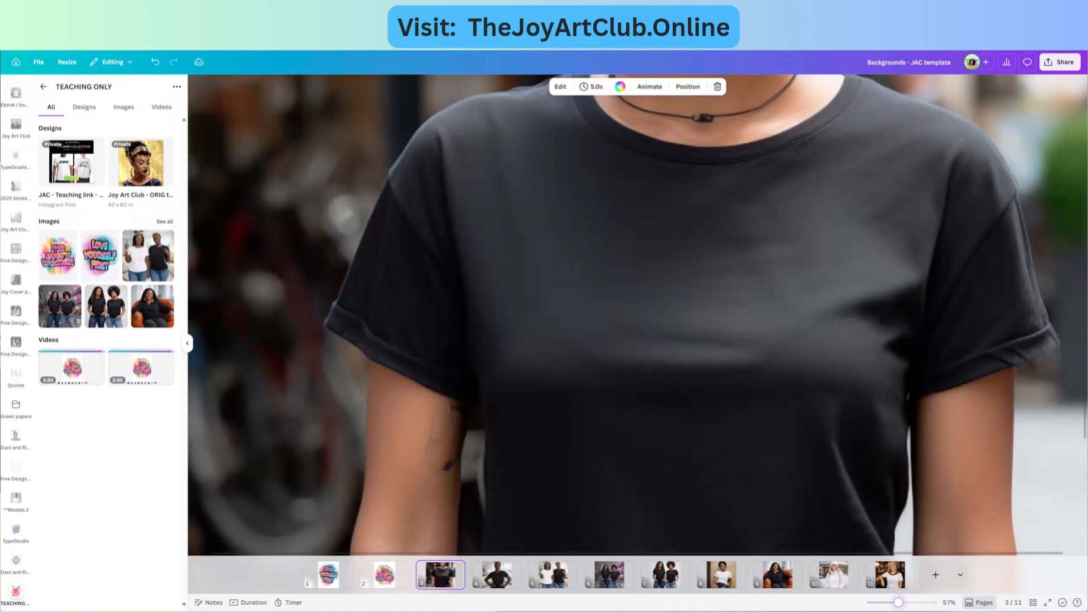
pyautogui.moveTo(899, 603); pyautogui.dragTo(886, 602)
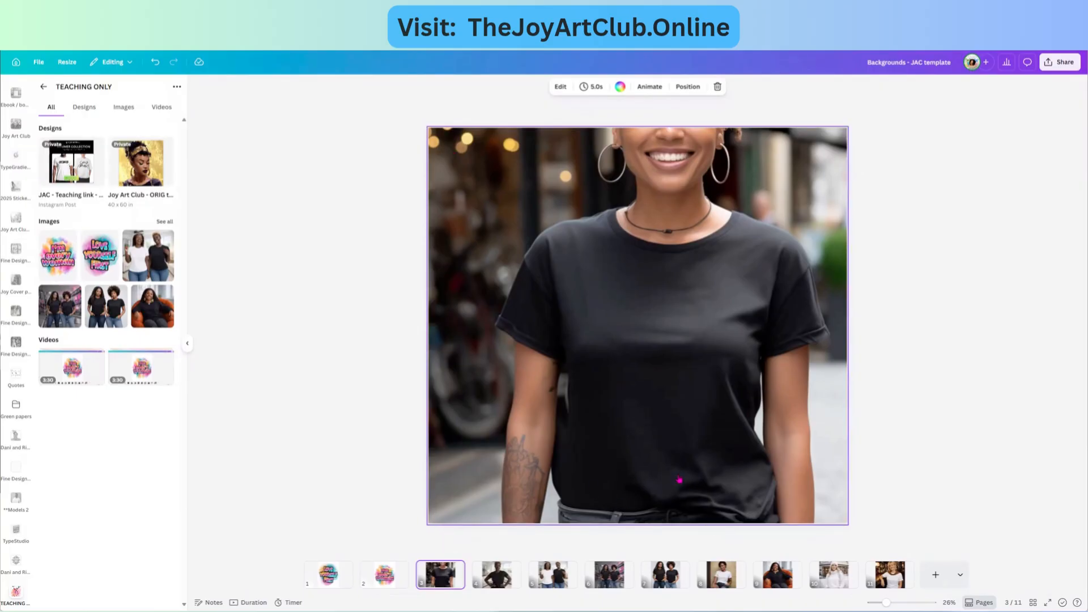
pyautogui.click(391, 575)
pyautogui.click(451, 584)
pyautogui.click(395, 575)
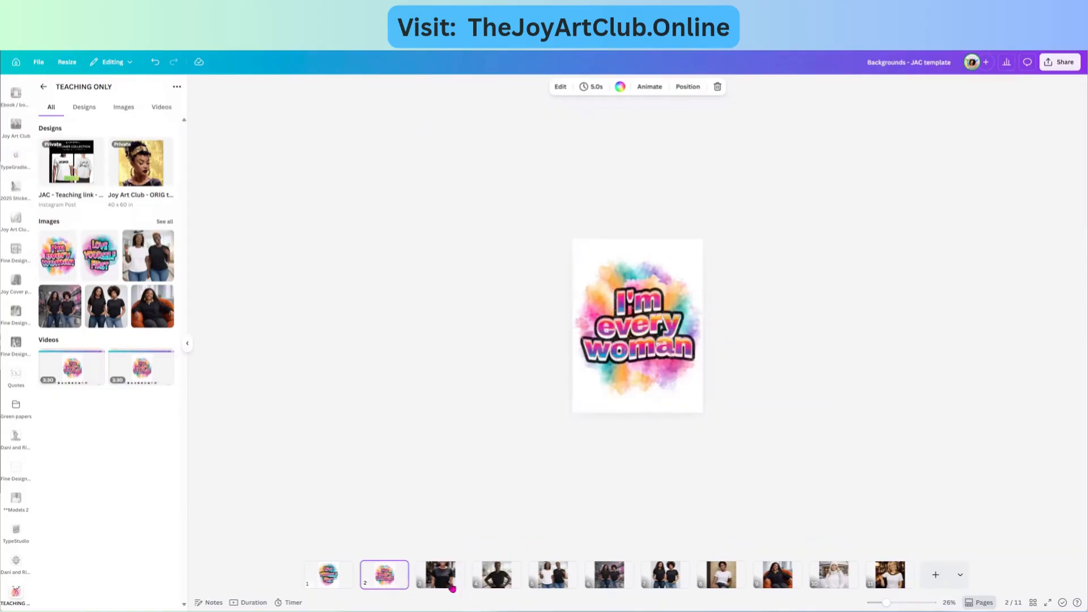
pyautogui.click(438, 578)
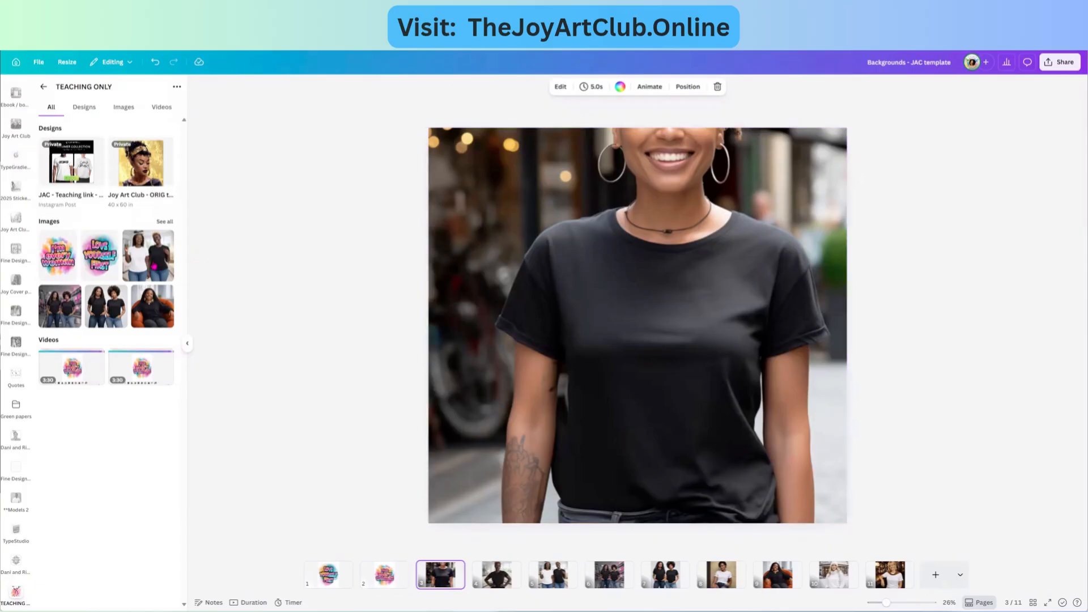
pyautogui.click(649, 374)
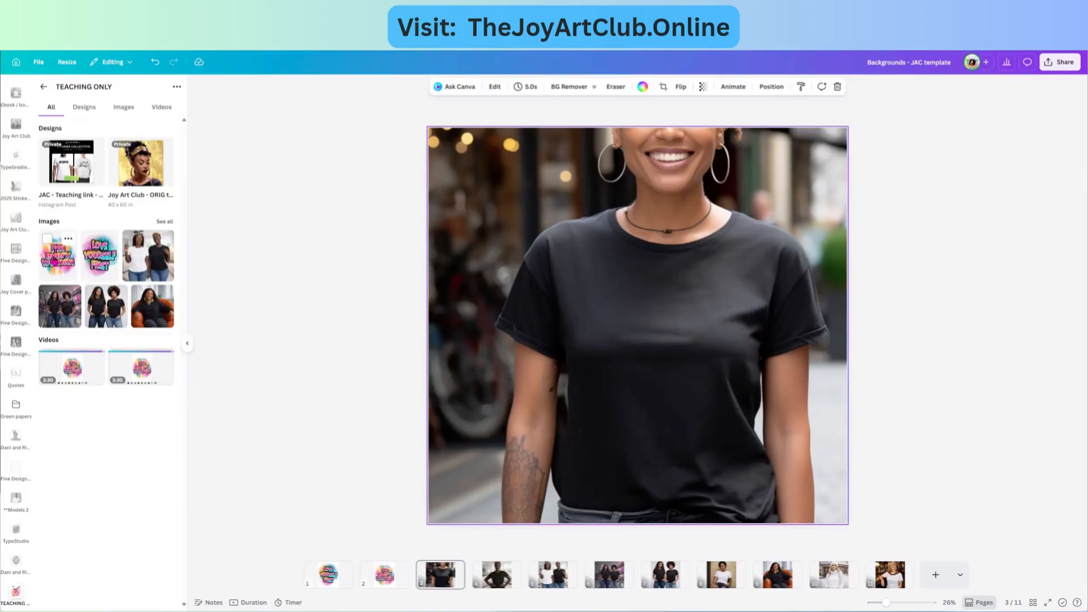
pyautogui.click(60, 264)
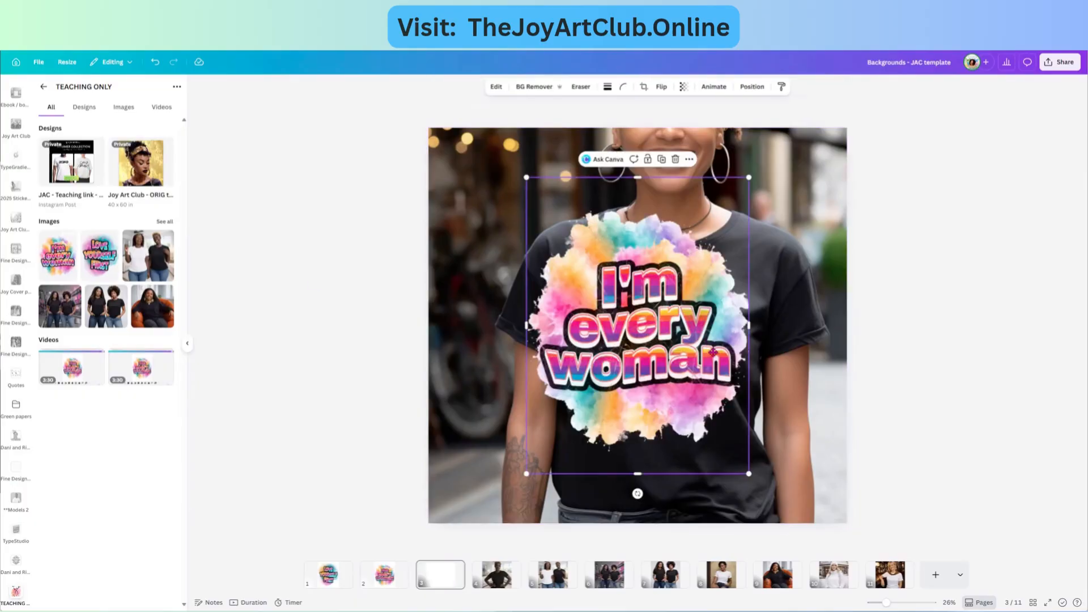
# Shrink the "I'm every woman" design, position it on the front of the shirt, and tilt it slightly counterclockwise
pyautogui.moveTo(714, 354); pyautogui.dragTo(734, 395)
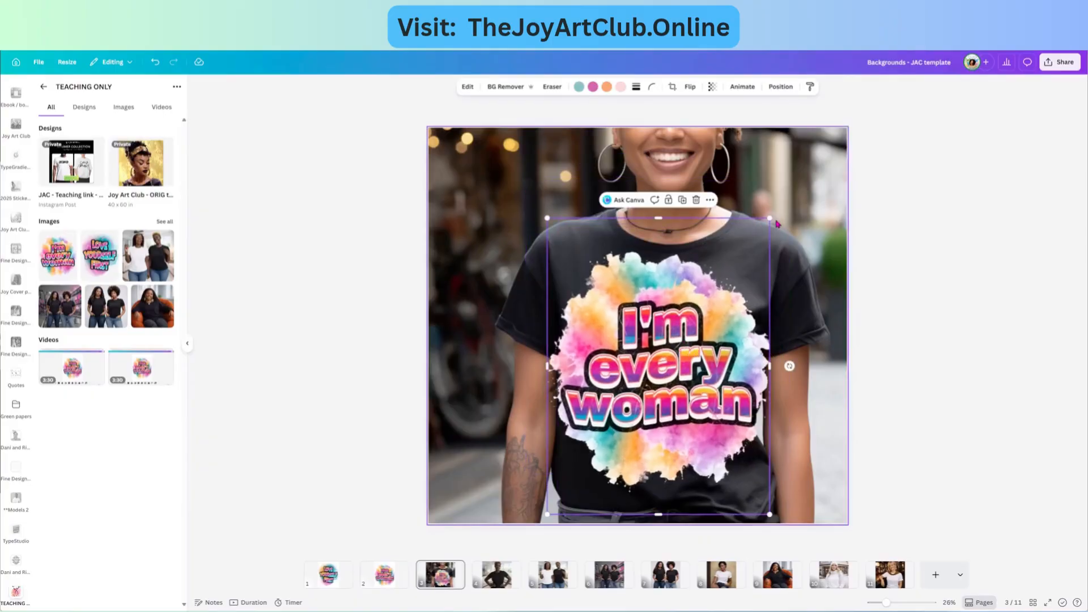
pyautogui.moveTo(770, 218); pyautogui.dragTo(738, 264)
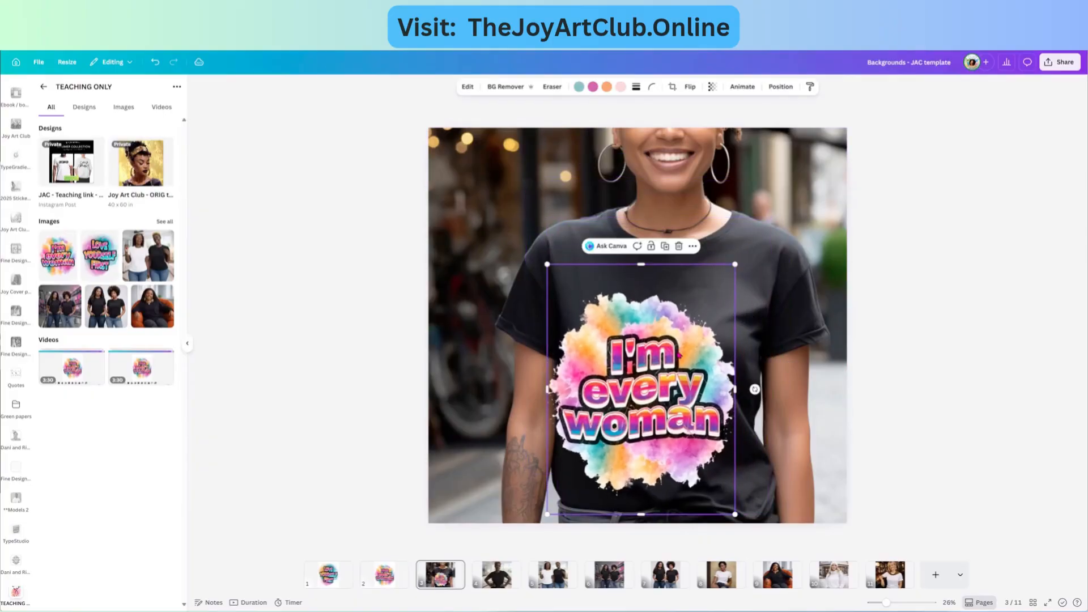
pyautogui.moveTo(686, 336); pyautogui.dragTo(700, 313)
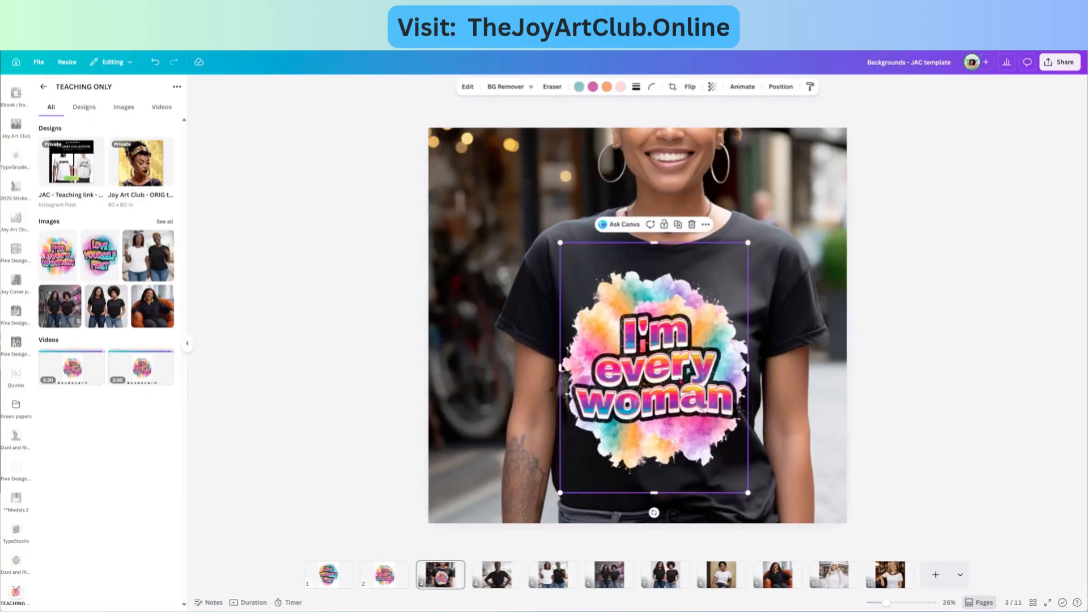
pyautogui.moveTo(654, 512); pyautogui.dragTo(672, 496)
pyautogui.moveTo(680, 432); pyautogui.dragTo(685, 428)
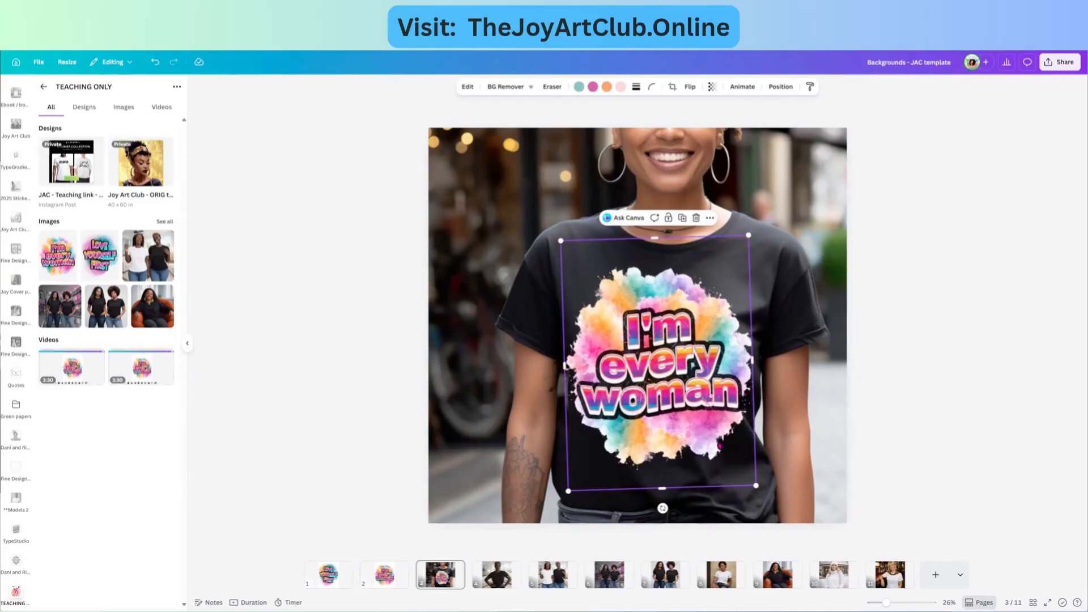
pyautogui.click(837, 505)
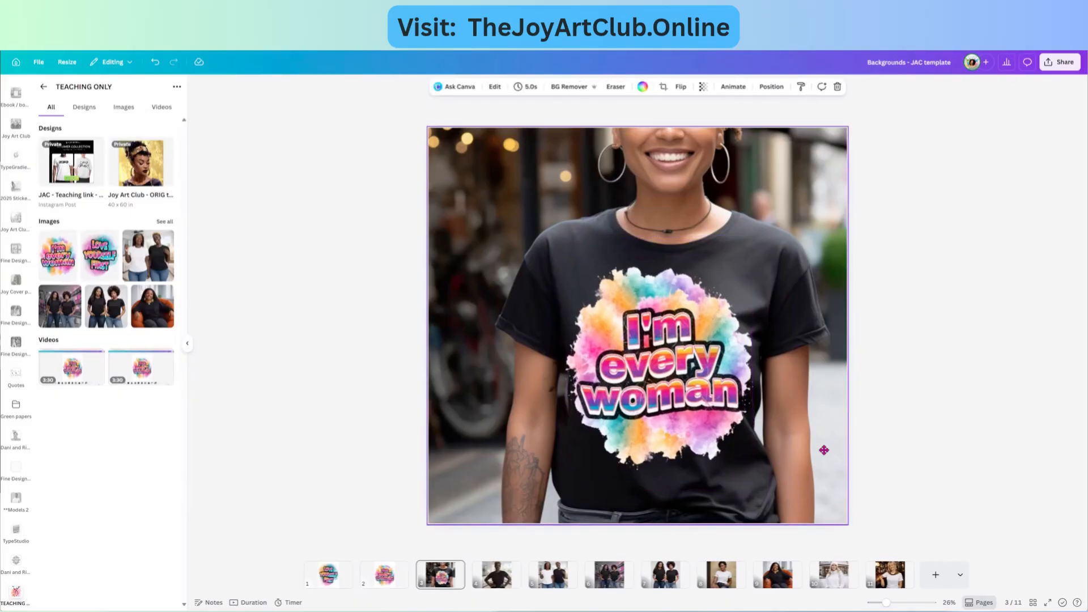
# Shift the model photo slightly left and down within its crop, and move the design left to recenter it on the shirt
pyautogui.doubleClick(822, 451)
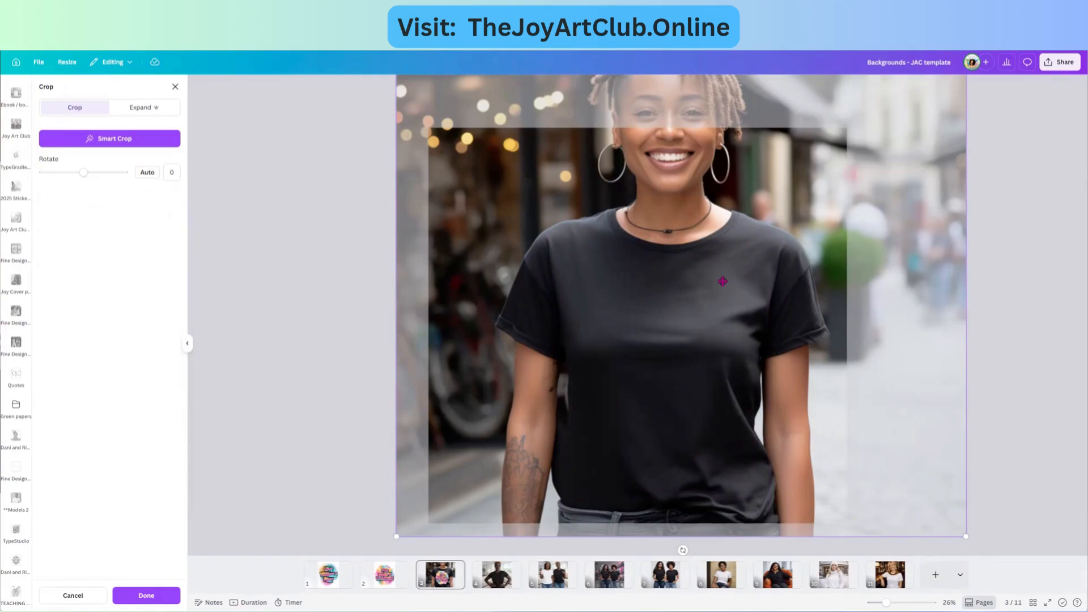
pyautogui.moveTo(711, 297)
pyautogui.mouseDown()
pyautogui.moveTo(719, 403)
pyautogui.moveTo(716, 272)
pyautogui.moveTo(705, 293)
pyautogui.mouseUp()
pyautogui.click(1009, 327)
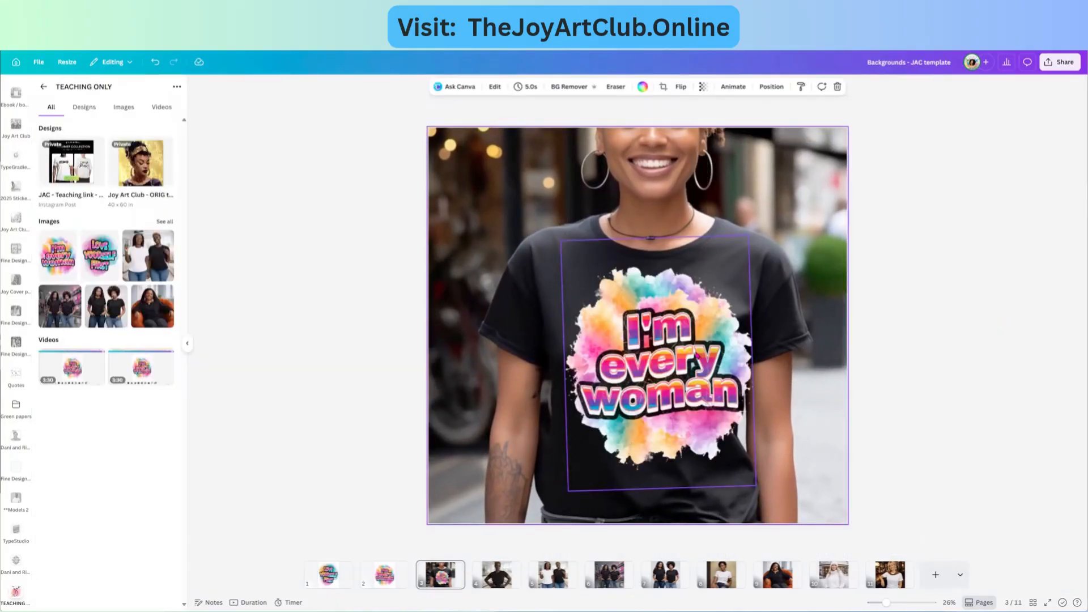
pyautogui.moveTo(685, 358); pyautogui.dragTo(680, 360)
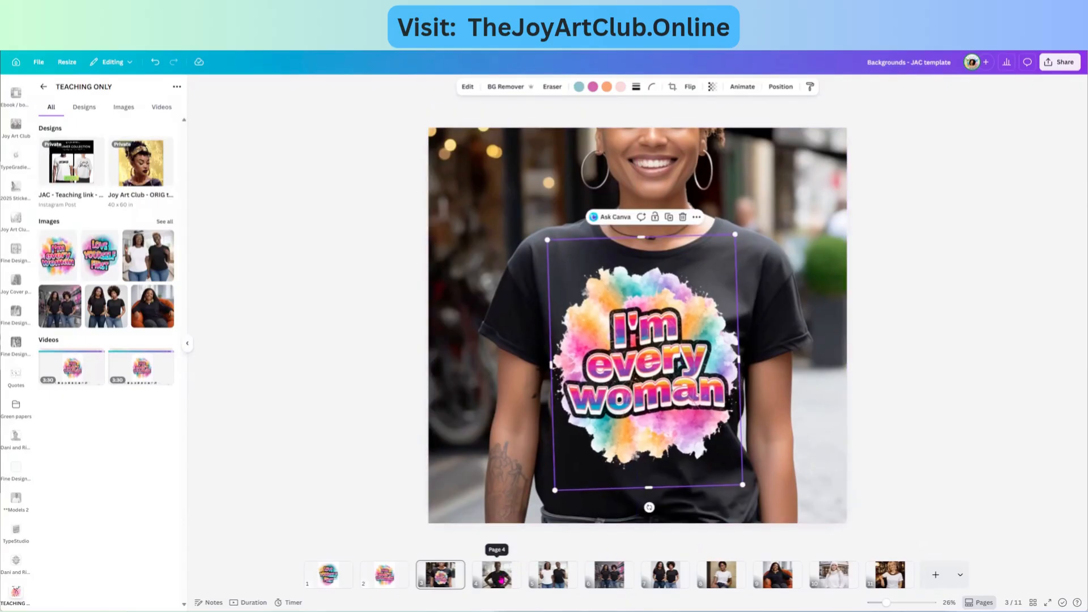
# Add the "Love yourself first" image to the black T-shirt mockup on page 4, shrink it, and center it on the chest
pyautogui.click(497, 574)
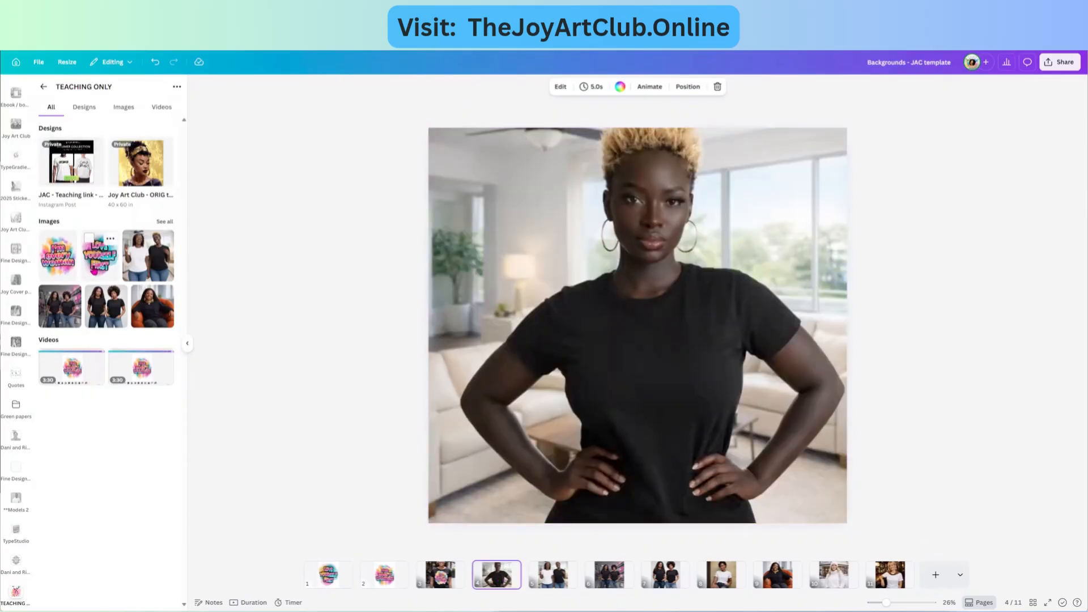
pyautogui.click(100, 261)
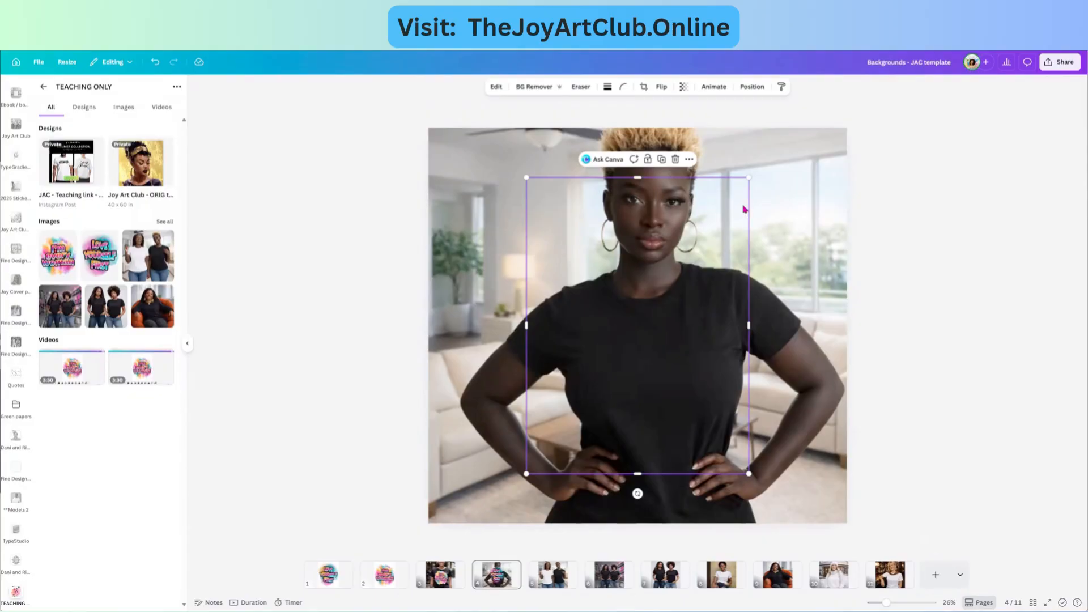
pyautogui.moveTo(748, 177); pyautogui.dragTo(700, 237)
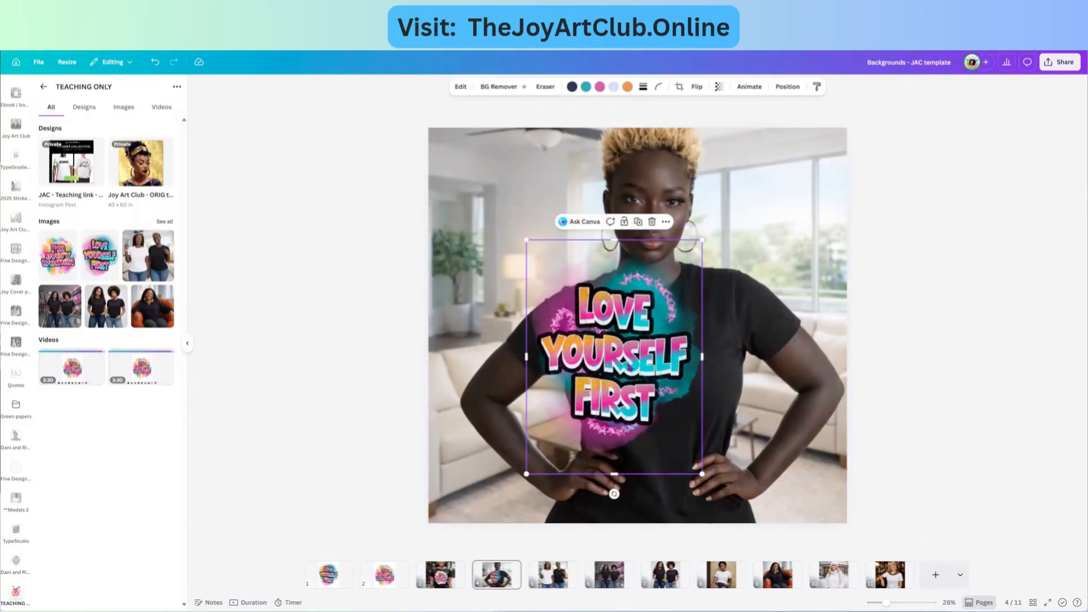
pyautogui.moveTo(629, 366); pyautogui.dragTo(667, 412)
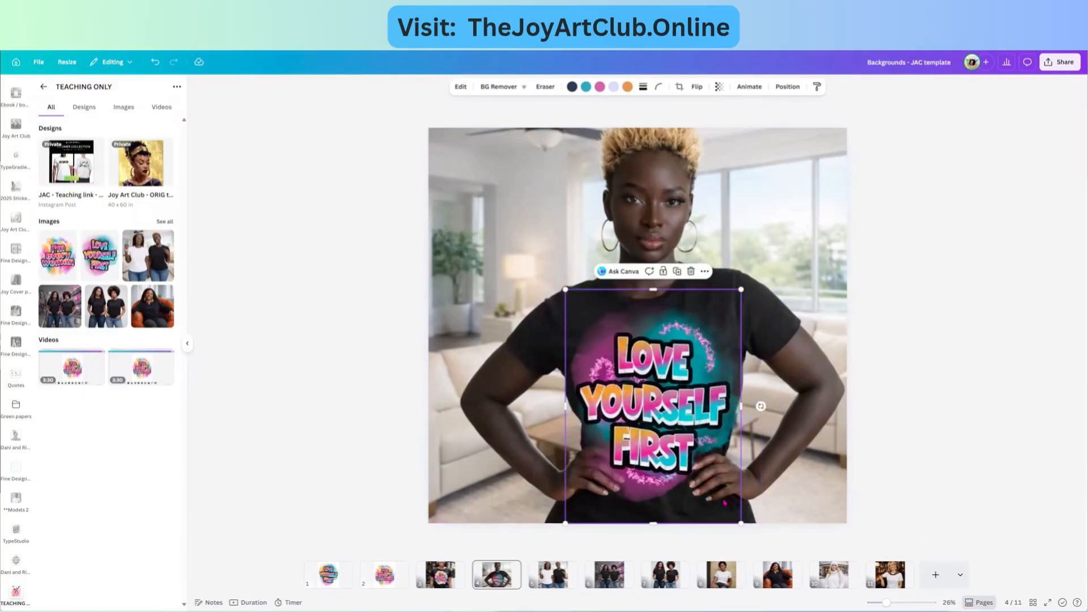
pyautogui.moveTo(731, 511); pyautogui.dragTo(712, 485)
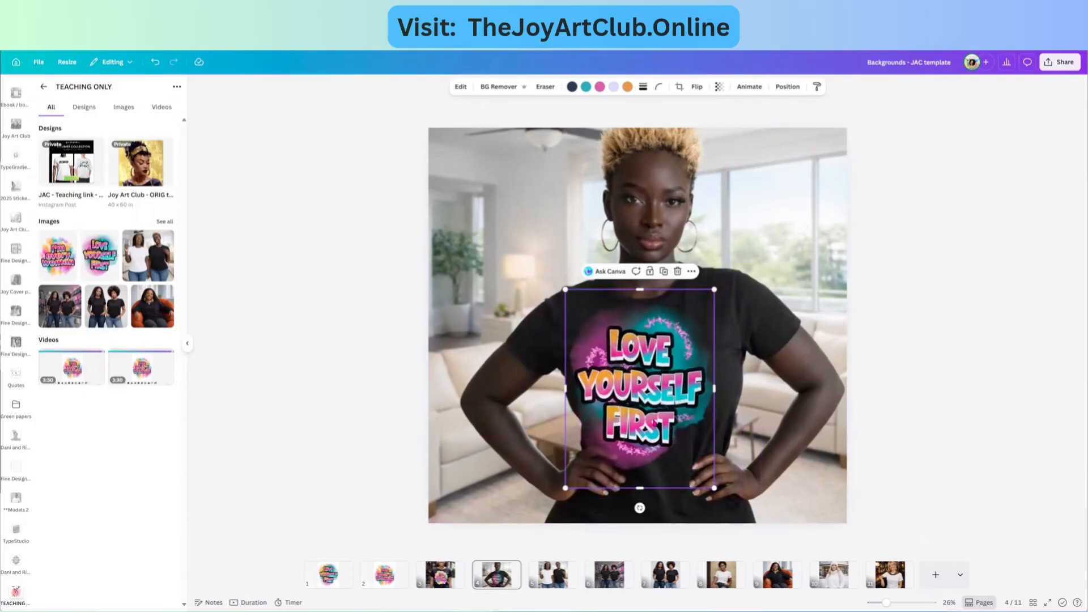
pyautogui.moveTo(657, 423); pyautogui.dragTo(669, 429)
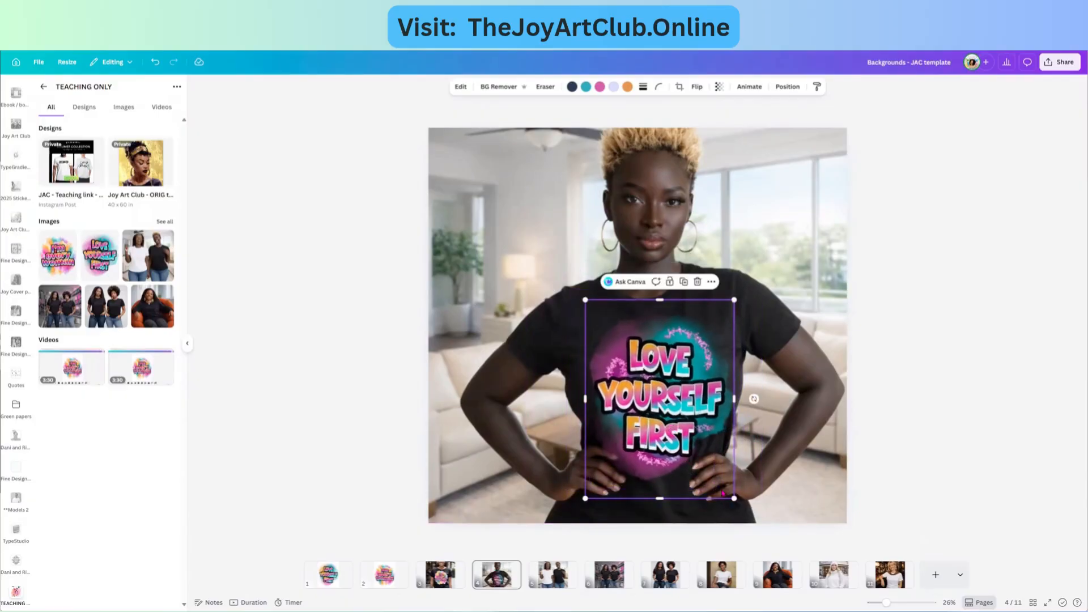
pyautogui.moveTo(734, 498); pyautogui.dragTo(709, 464)
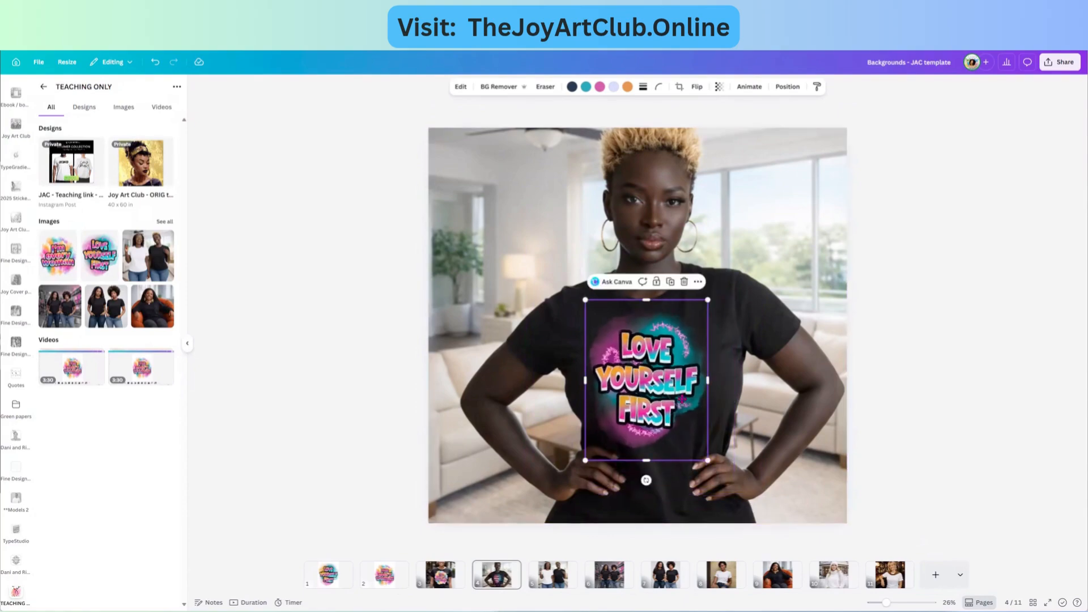
pyautogui.moveTo(660, 384)
pyautogui.mouseDown()
pyautogui.moveTo(675, 397)
pyautogui.moveTo(667, 389)
pyautogui.mouseUp()
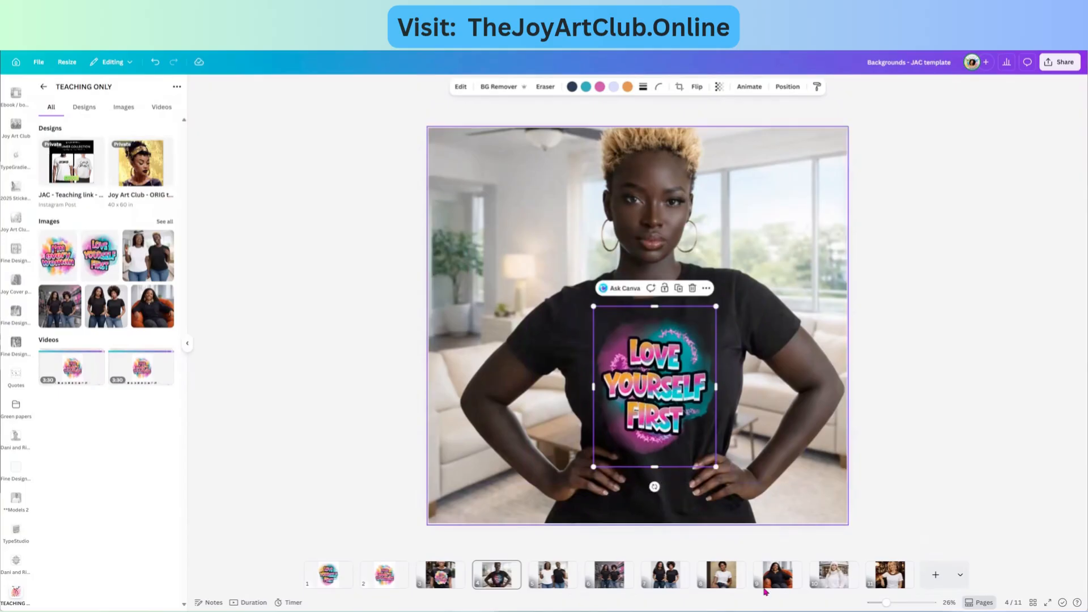
# Add the "Love yourself first" design to the white T-shirt mockup on page 8, fit it on the shirt, and tilt it about 14° clockwise
pyautogui.click(721, 575)
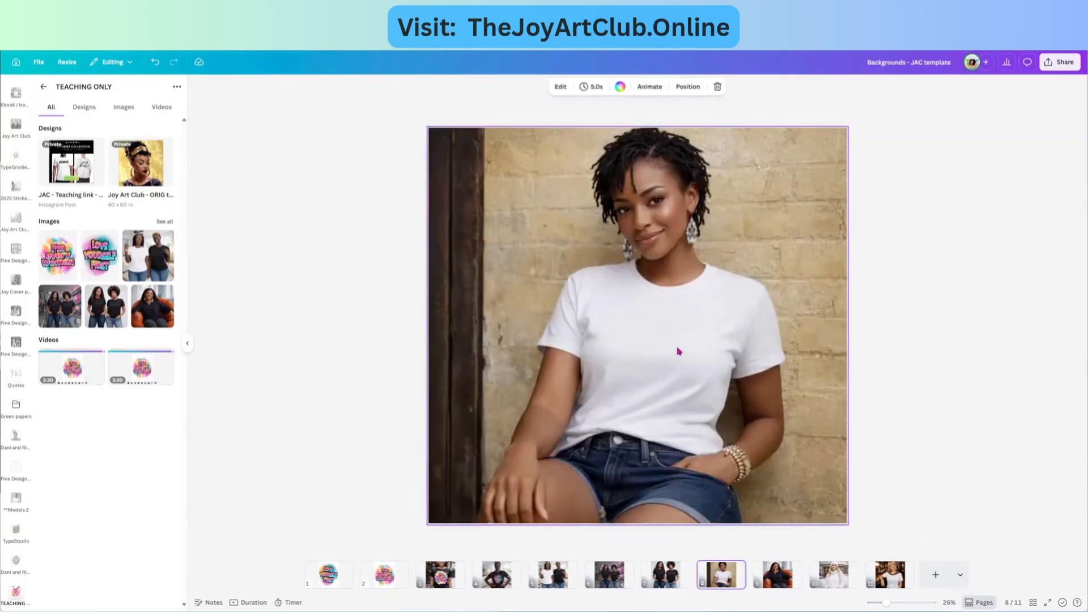
pyautogui.click(112, 265)
pyautogui.moveTo(645, 359); pyautogui.dragTo(660, 402)
pyautogui.moveTo(653, 469); pyautogui.dragTo(628, 465)
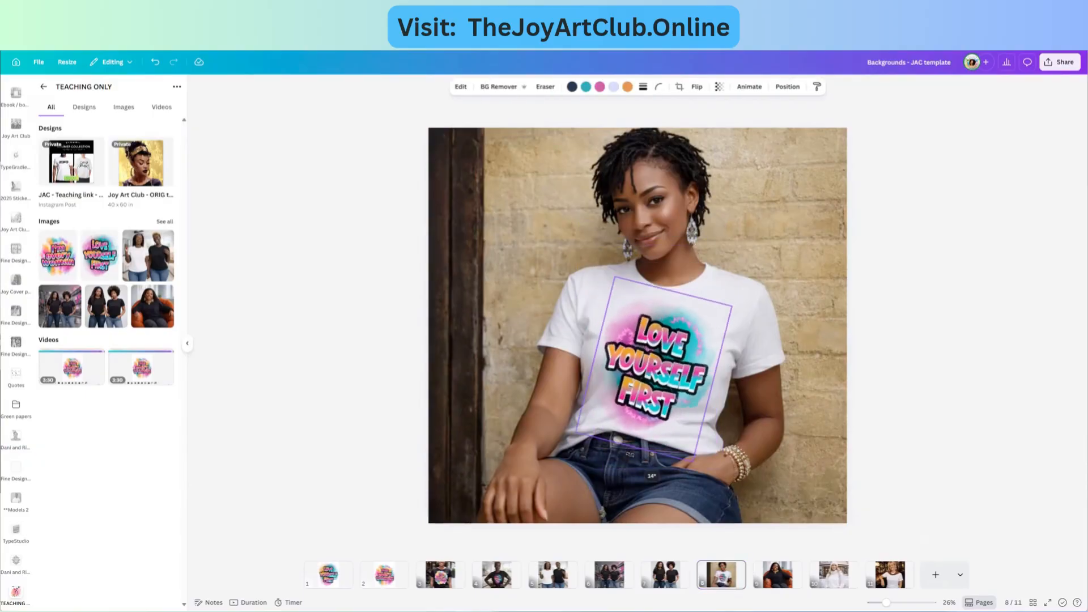
pyautogui.moveTo(662, 384); pyautogui.dragTo(661, 389)
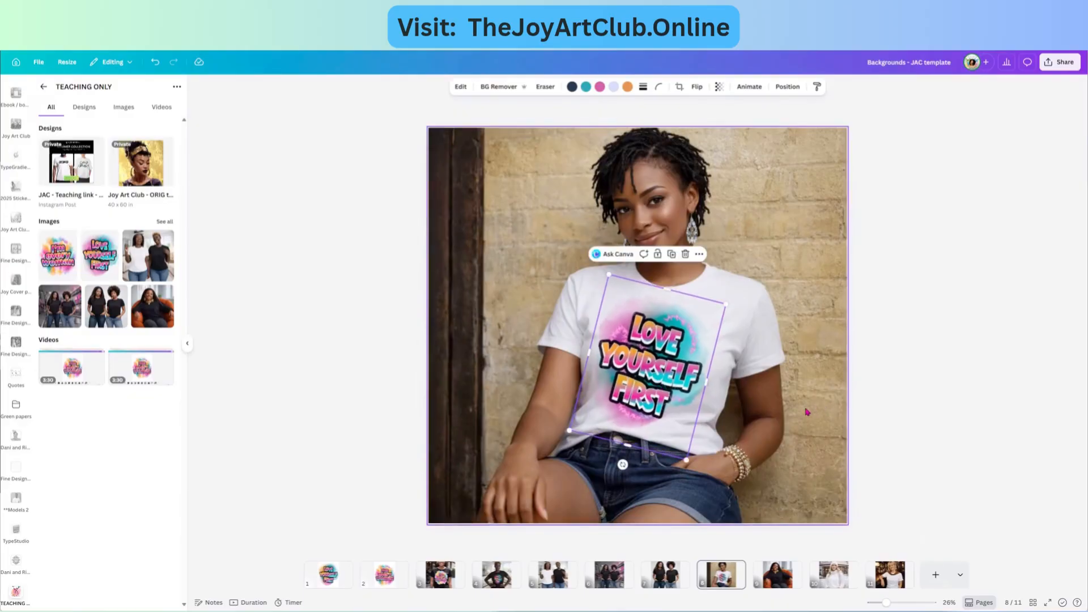
pyautogui.click(829, 410)
# Add the "I'm every woman" design to the white sweatshirt mockup on page 10, shrink it, and position it on the front
pyautogui.click(834, 581)
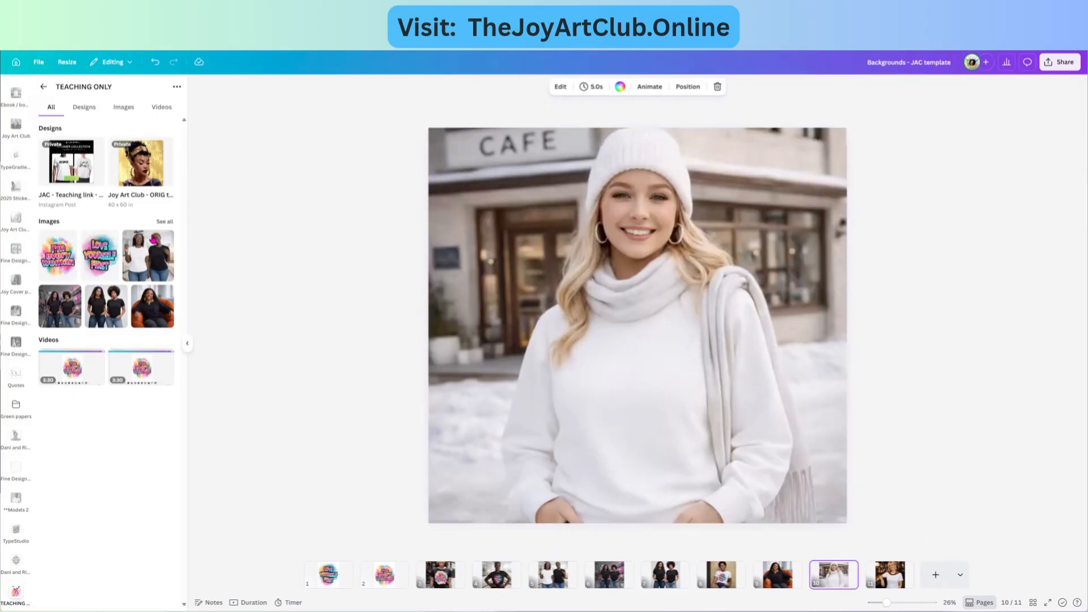
pyautogui.click(56, 256)
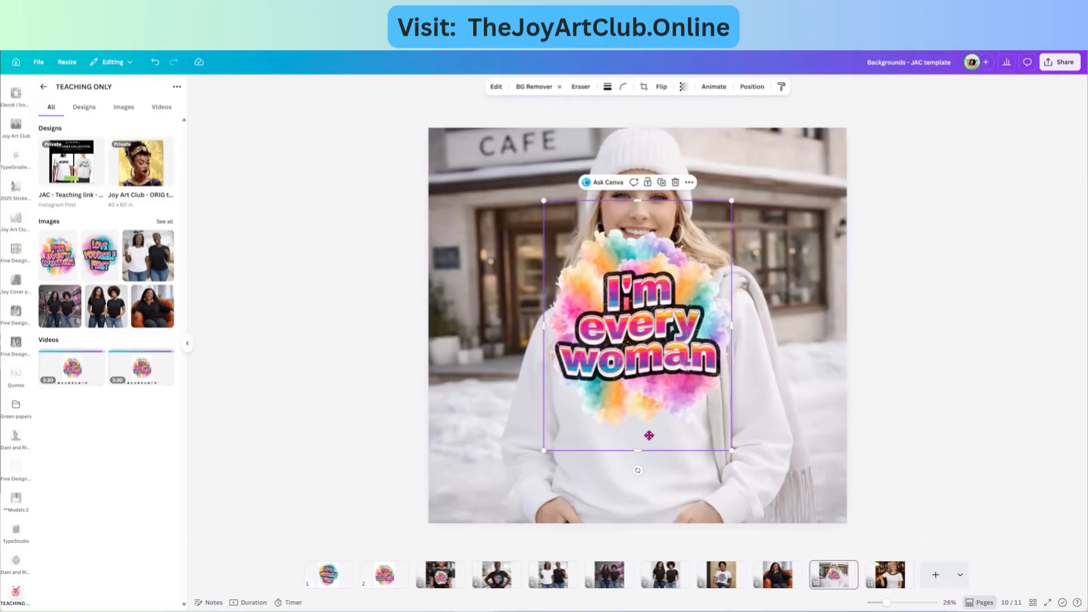
pyautogui.moveTo(640, 310); pyautogui.dragTo(629, 397)
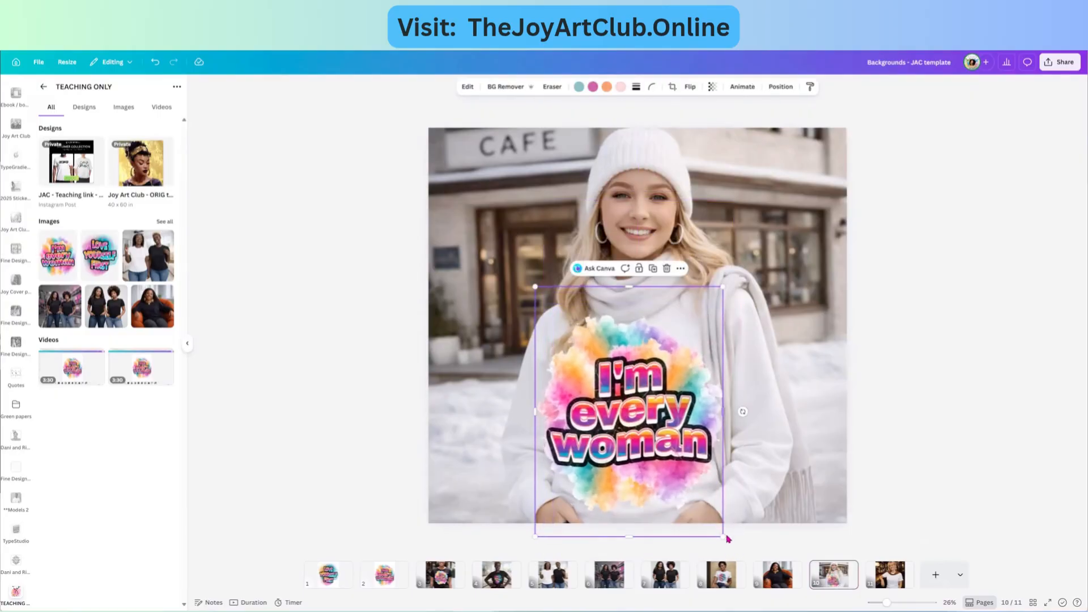
pyautogui.moveTo(722, 536); pyautogui.dragTo(690, 499)
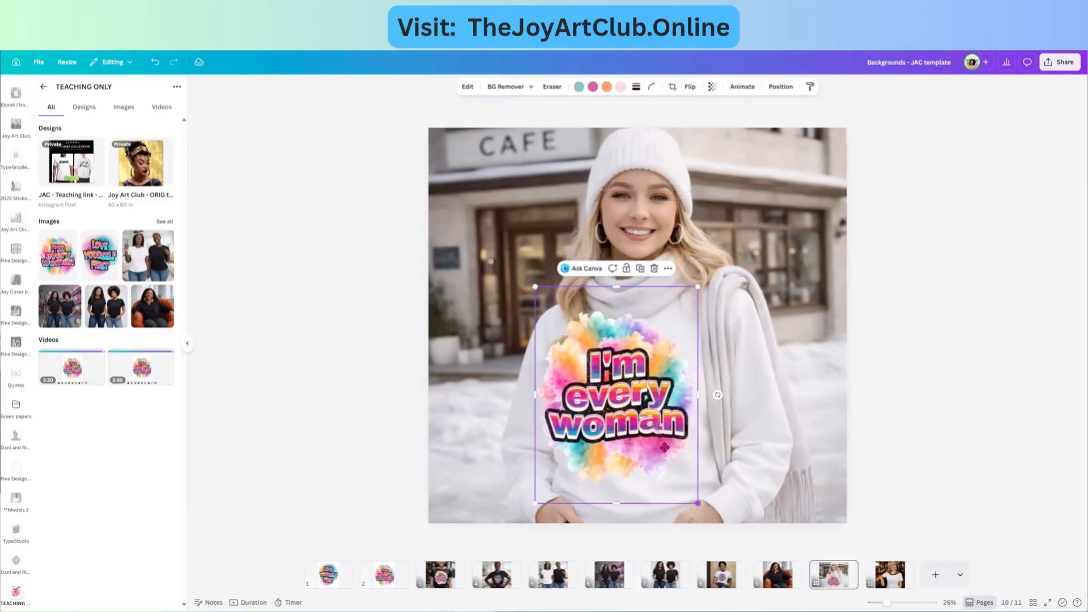
pyautogui.moveTo(620, 403); pyautogui.dragTo(641, 423)
# Enlarge the page 10 model photo within its crop and shift it up and slightly left
pyautogui.click(752, 364)
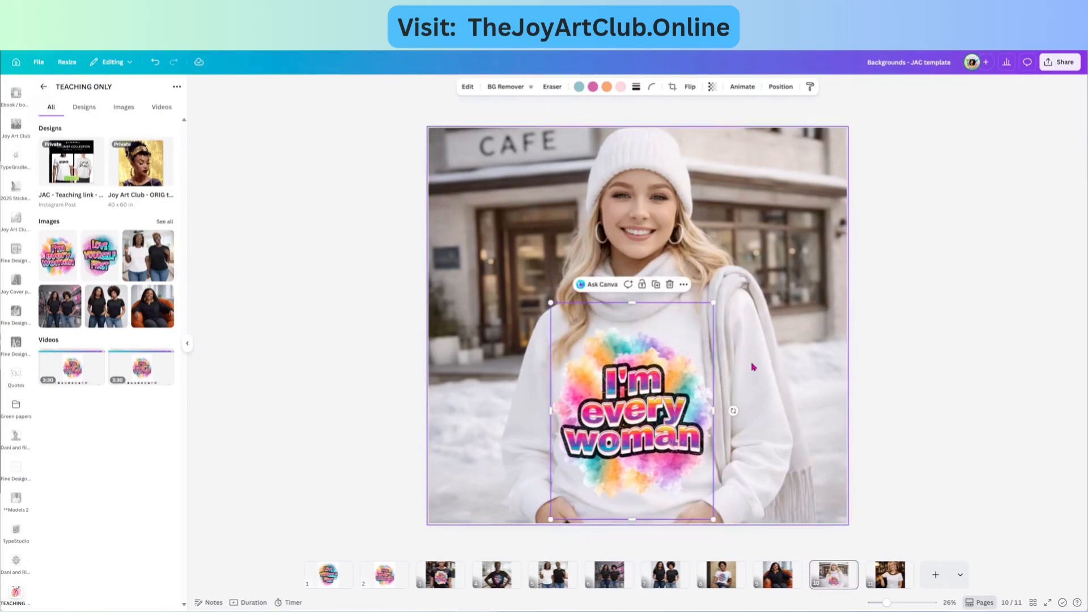
pyautogui.doubleClick(752, 365)
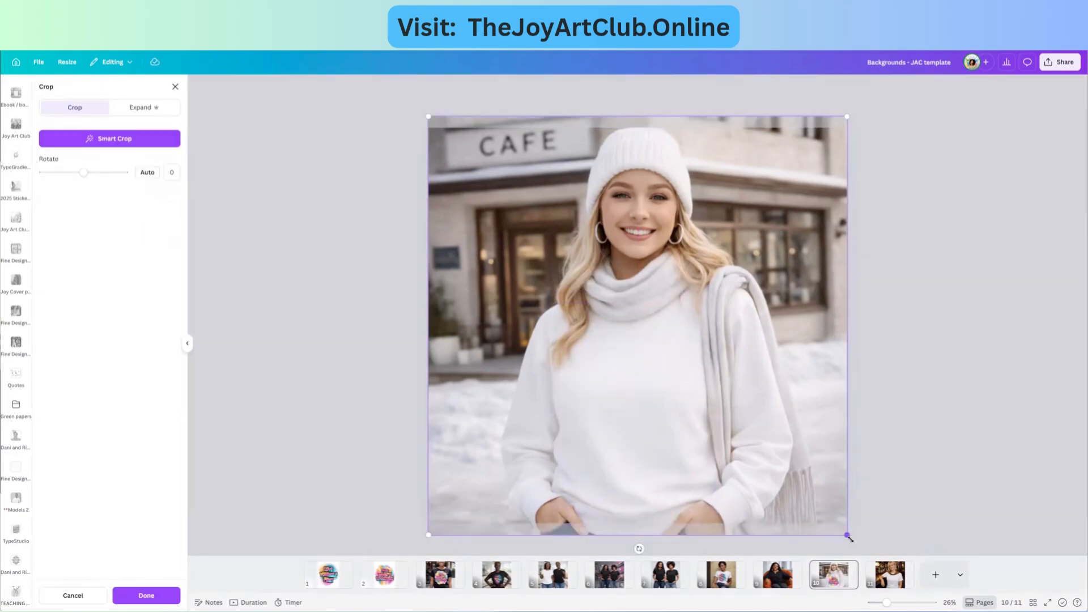
pyautogui.moveTo(848, 537); pyautogui.dragTo(916, 553)
pyautogui.moveTo(755, 389); pyautogui.dragTo(744, 358)
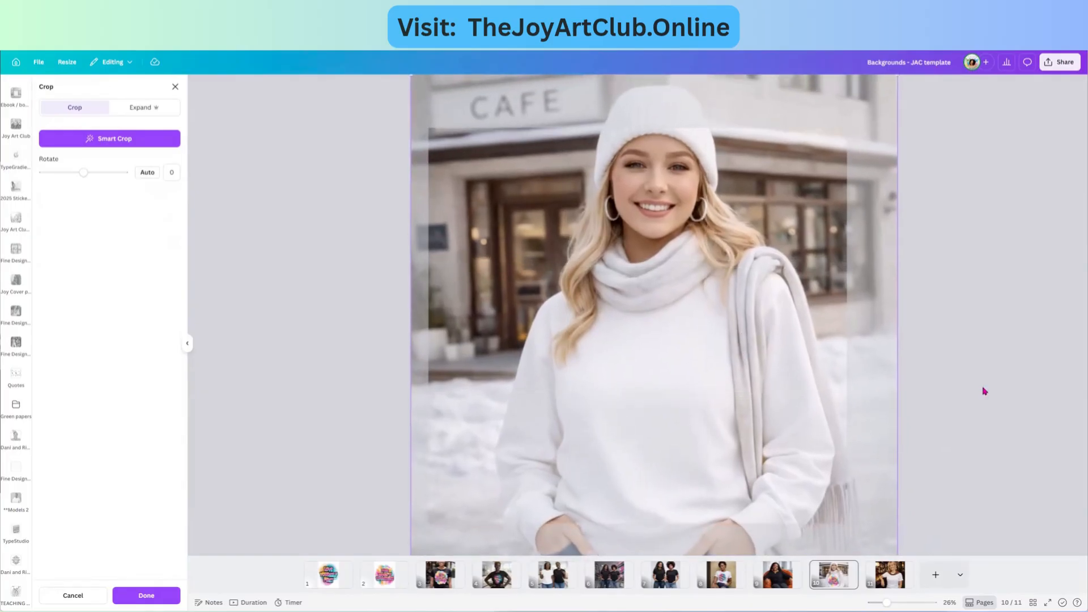
pyautogui.click(985, 391)
# Recenter the "I'm every woman" design on the enlarged sweatshirt and tilt it slightly counterclockwise
pyautogui.moveTo(602, 419)
pyautogui.mouseDown()
pyautogui.moveTo(640, 414)
pyautogui.moveTo(619, 409)
pyautogui.mouseUp()
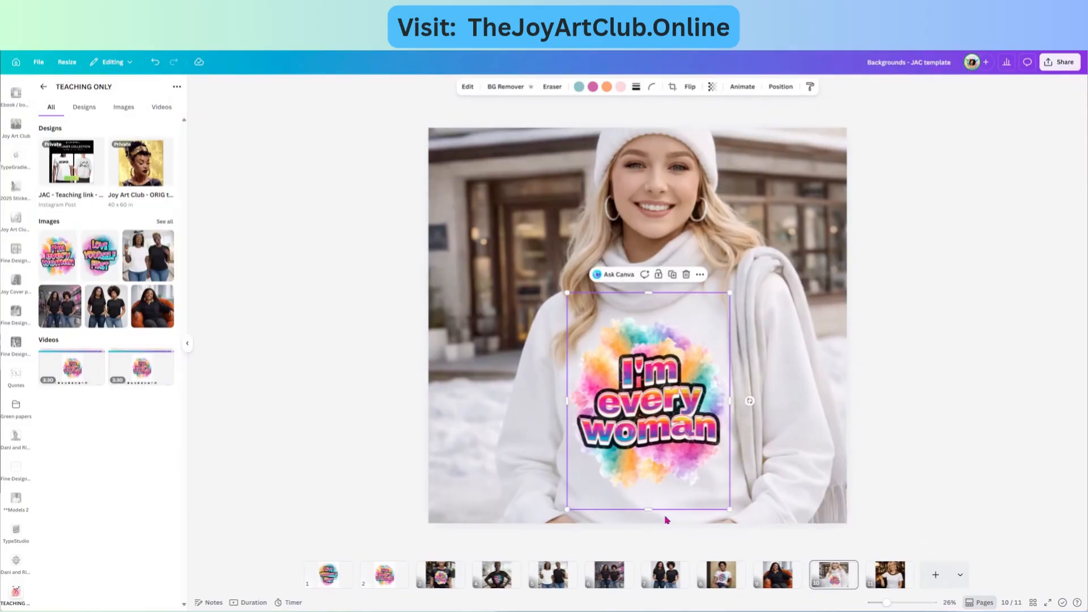
pyautogui.moveTo(749, 401); pyautogui.dragTo(751, 399)
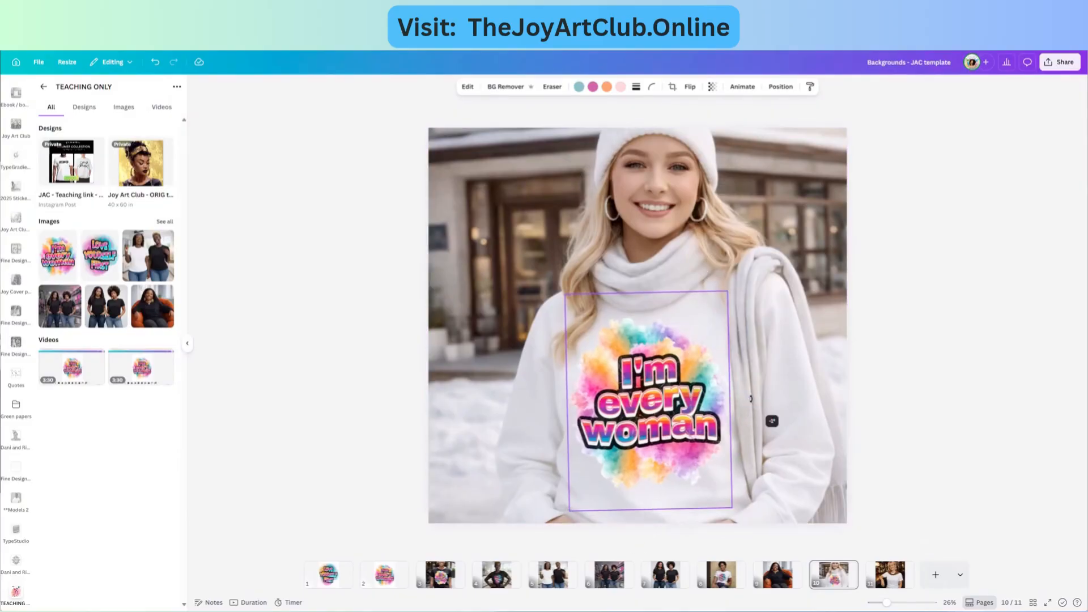
pyautogui.click(816, 422)
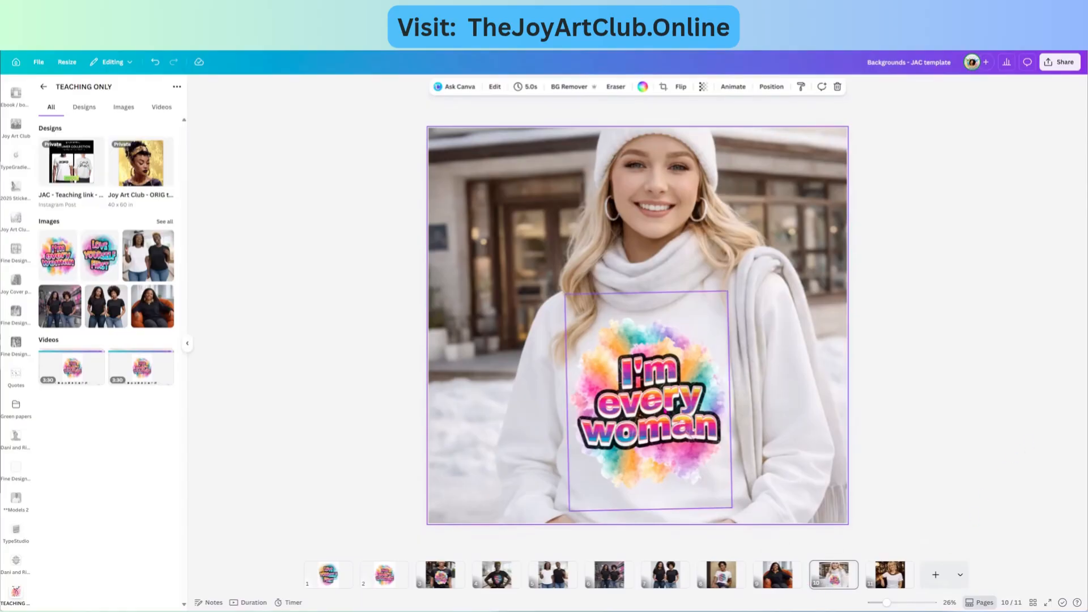
pyautogui.click(663, 414)
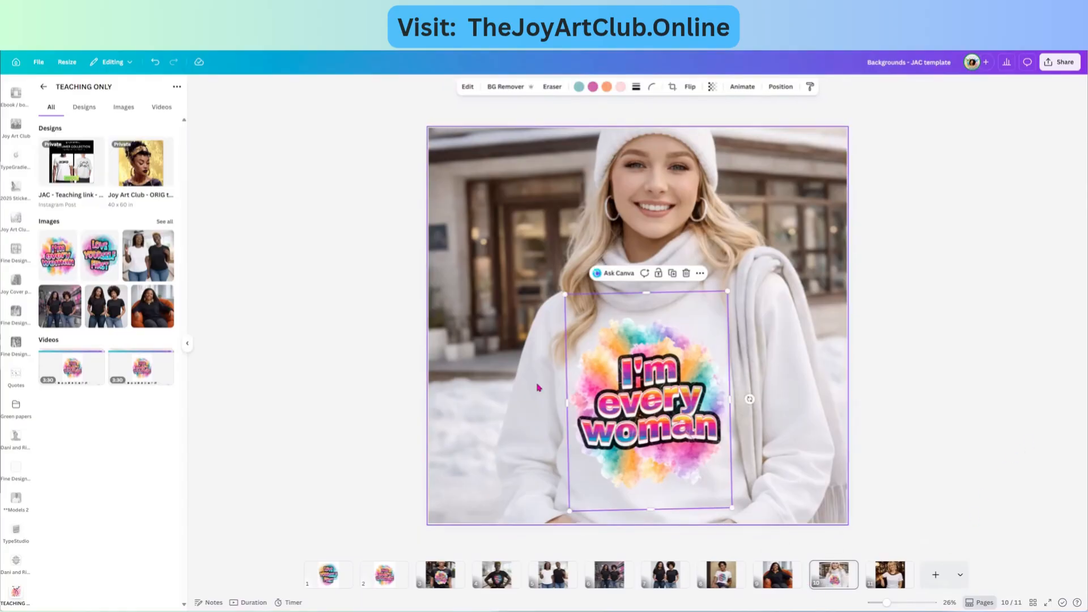